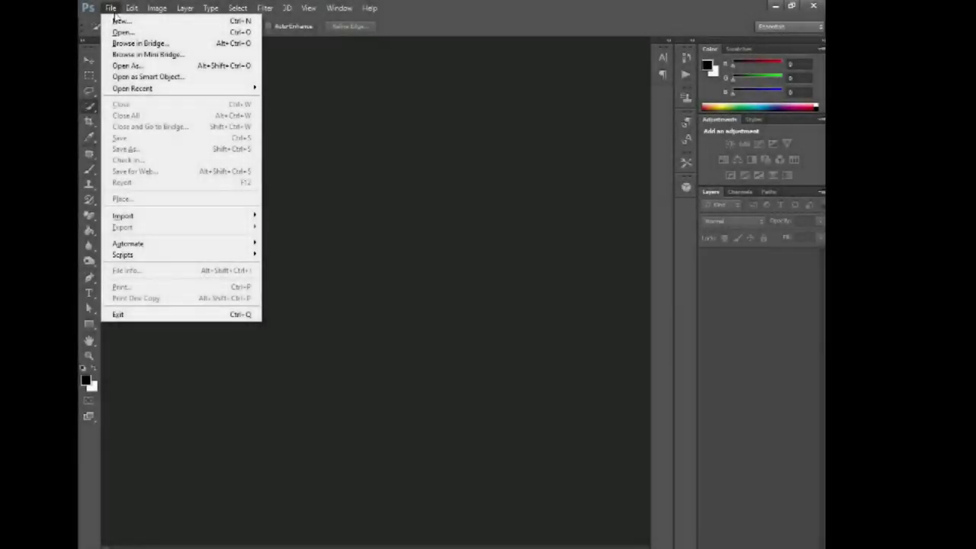
Create a new white 4000-pixel square document, Untitled-1, and zoom out to fit it
click(111, 9)
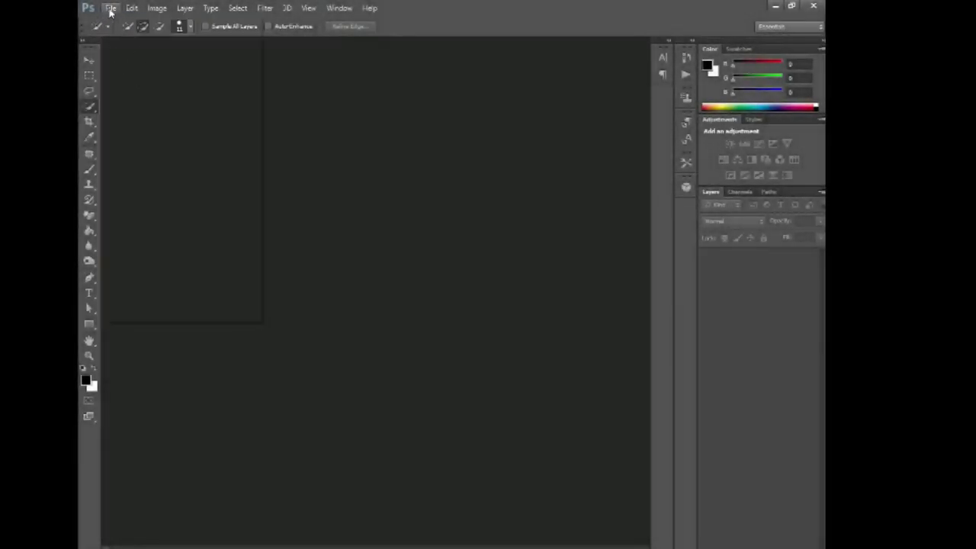
click(110, 9)
click(116, 23)
double_click(424, 202)
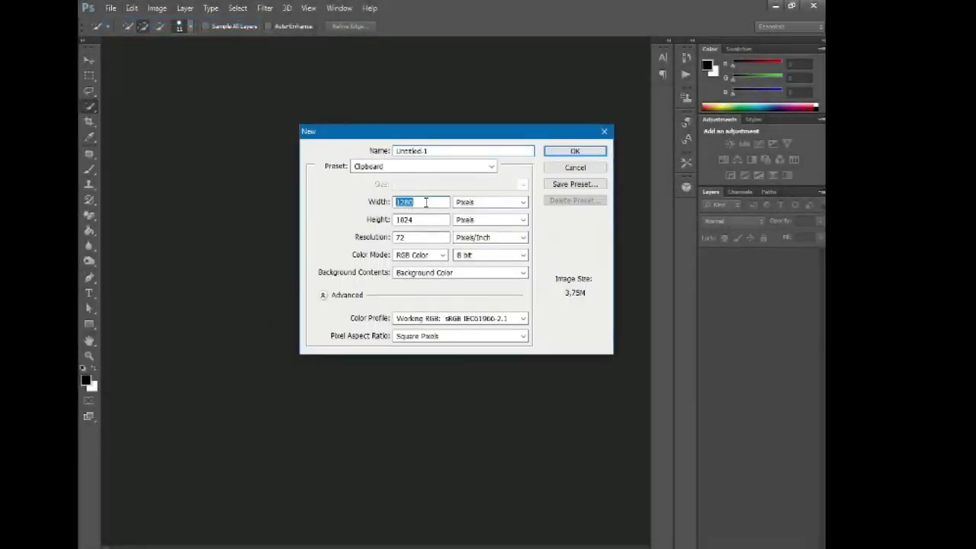
text(4000400)
click(584, 152)
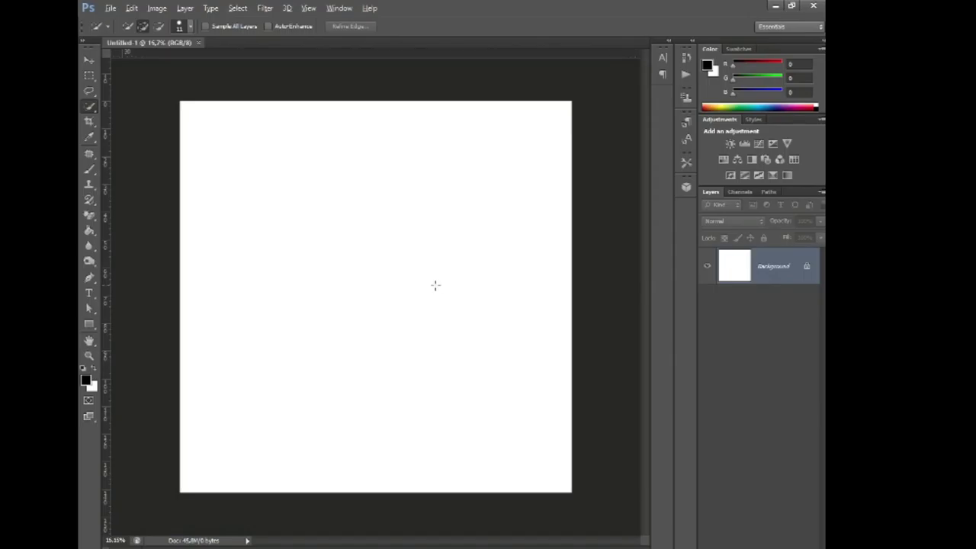
scroll(382, 282, down, 1)
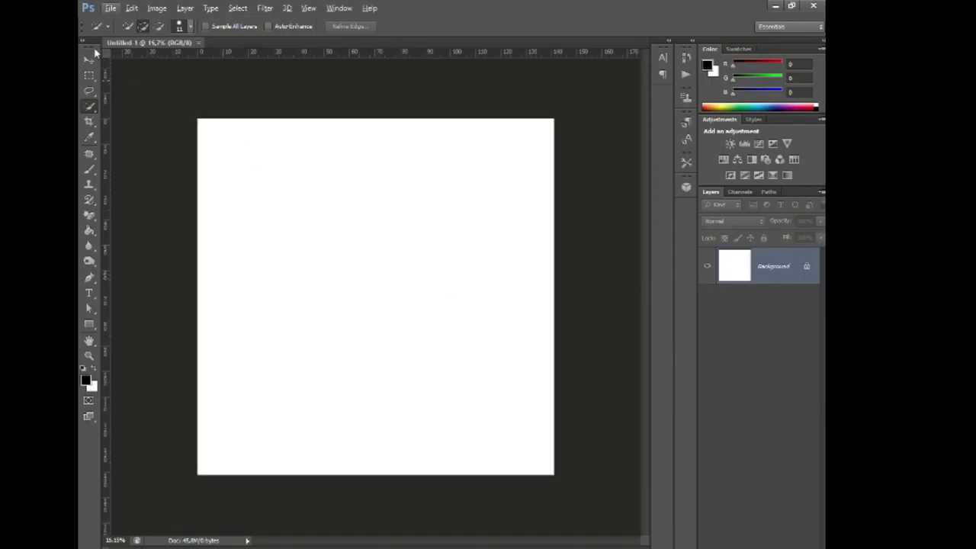
click(726, 545)
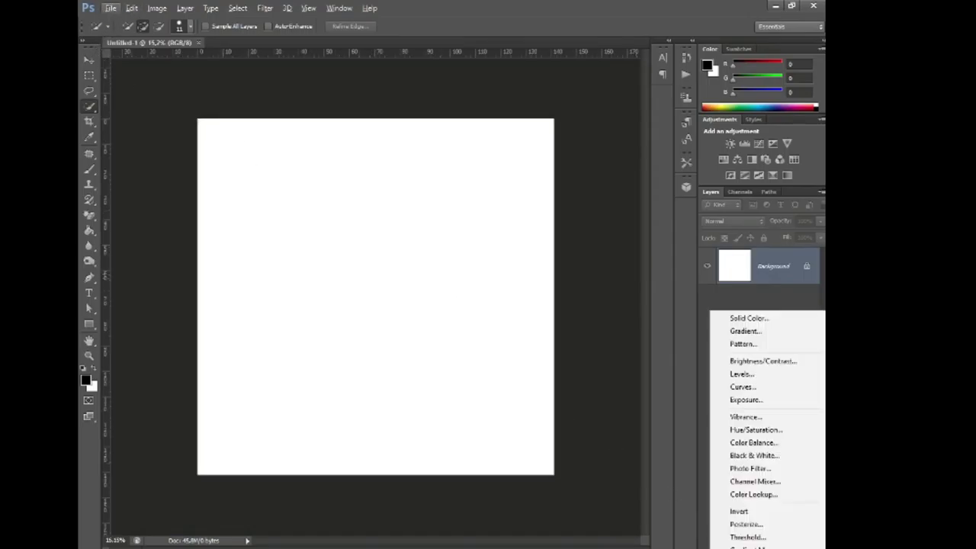
Add a black Solid Color fill layer and delete the white Background layer
click(745, 318)
click(808, 382)
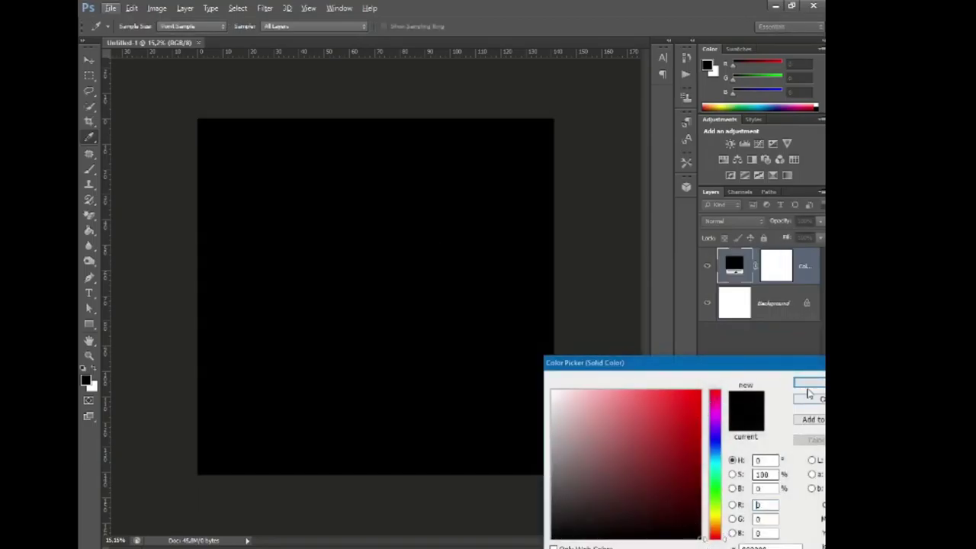
click(779, 319)
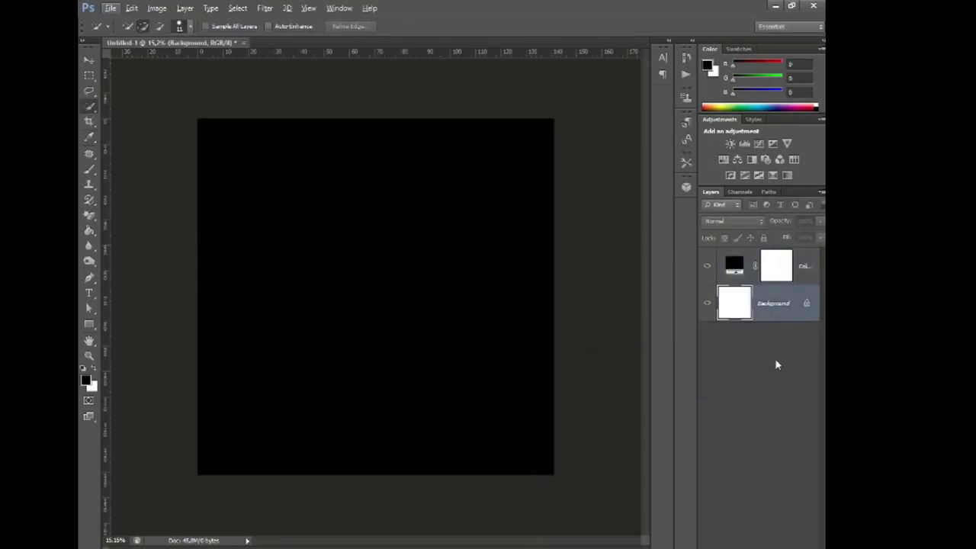
key(Delete)
Place the SKULL image file into the document
click(111, 8)
click(122, 199)
click(503, 267)
click(702, 510)
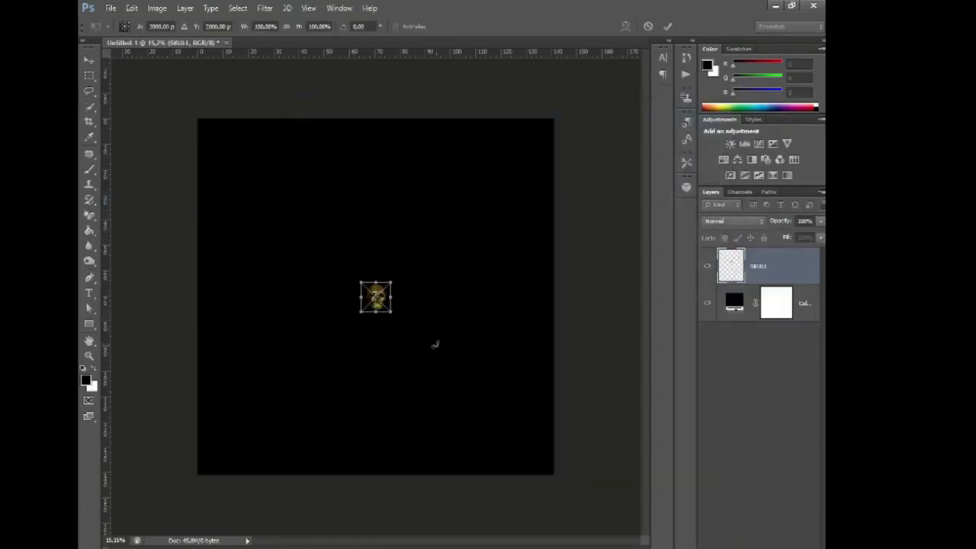
Scale the placed skull up and commit its new size
drag(389, 314, 543, 467)
mouse_move(458, 382)
mouse_down()
mouse_move(358, 303)
mouse_move(468, 424)
mouse_up()
key(Return)
Add vertical and horizontal centre guides and move the skull onto their crossing
click(89, 60)
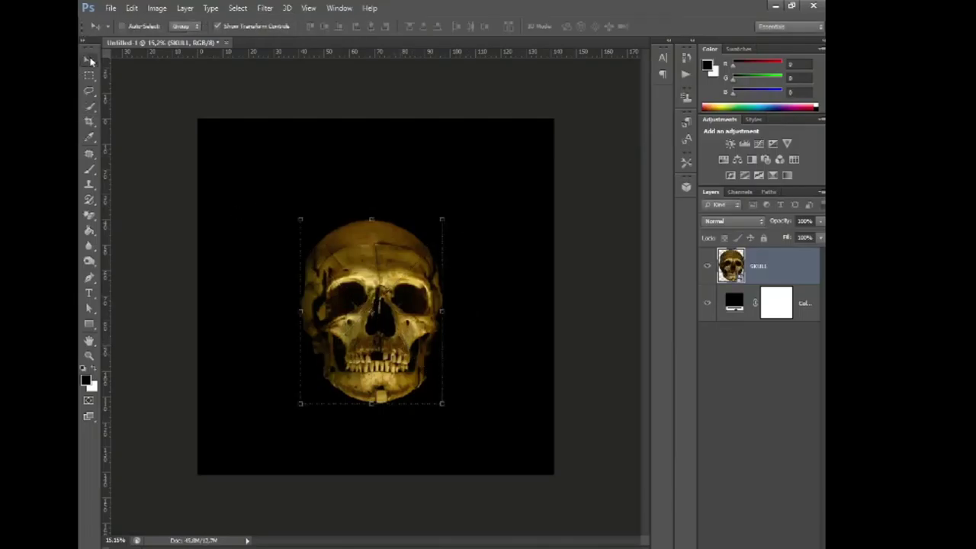
drag(439, 312, 232, 331)
drag(111, 326, 374, 335)
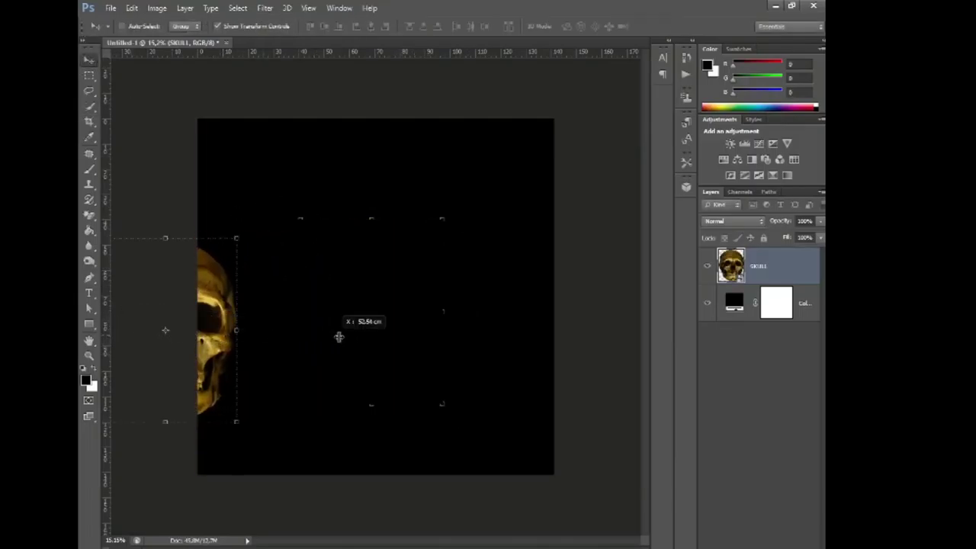
drag(240, 288, 226, 402)
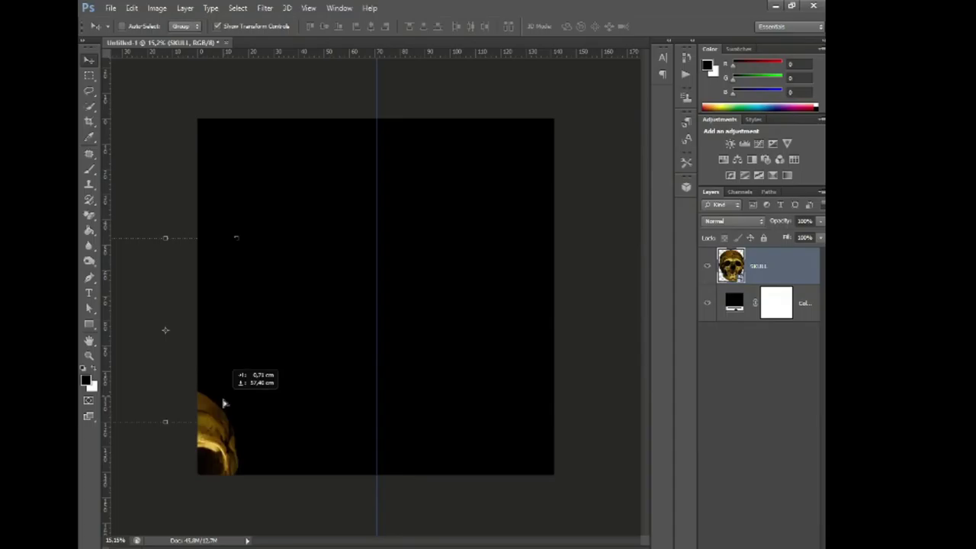
drag(400, 61, 451, 298)
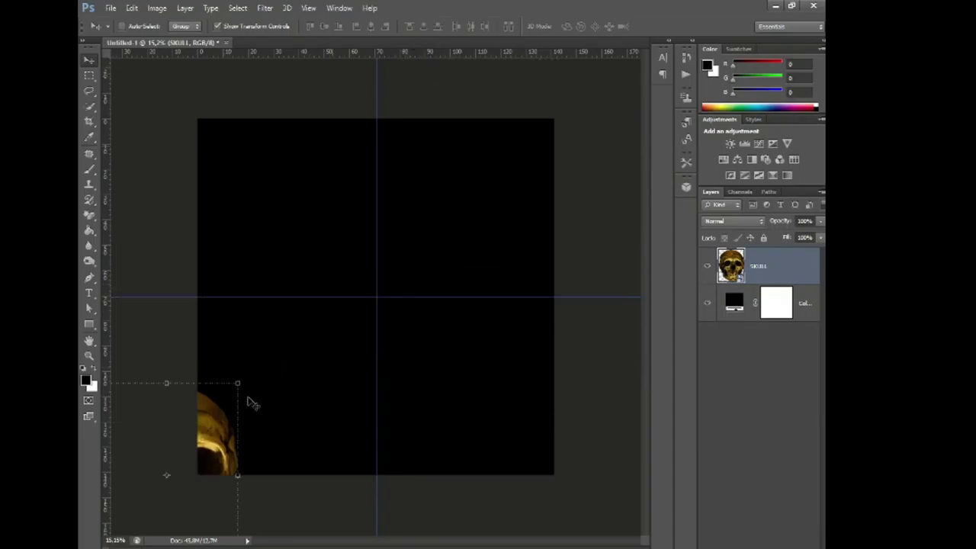
mouse_move(251, 402)
mouse_down()
mouse_move(402, 291)
mouse_move(396, 299)
mouse_up()
key(m)
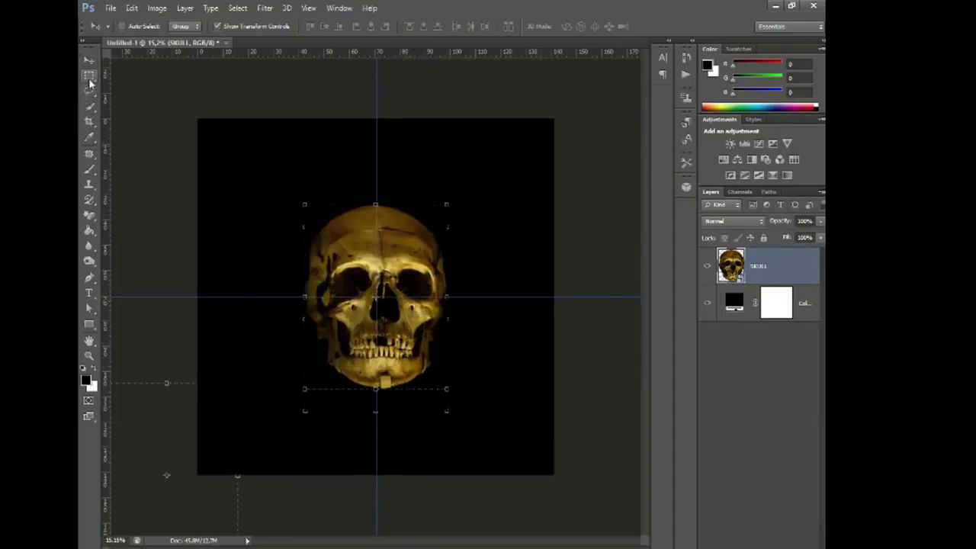
scroll(390, 298, down, 1)
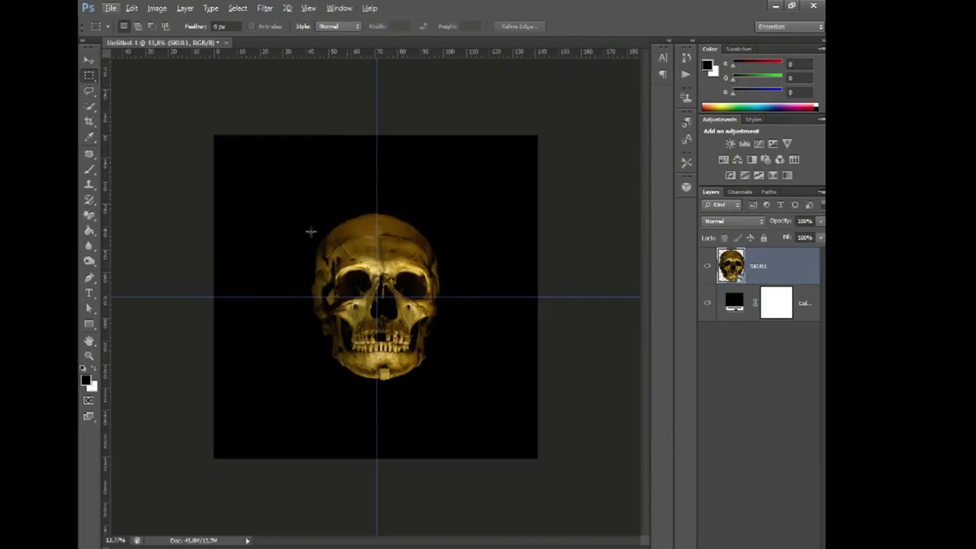
click(88, 59)
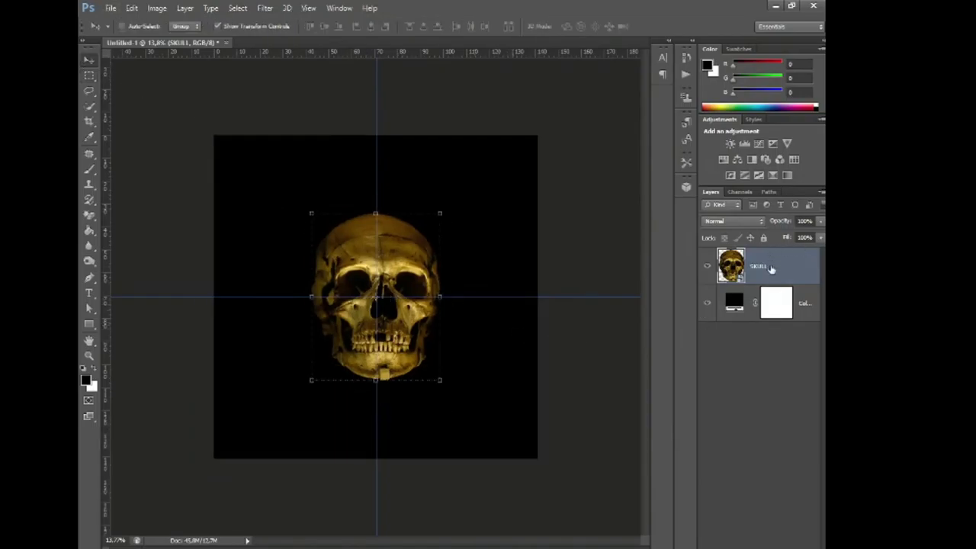
Add a Black & White adjustment clipped to SKULL, raising Reds and Yellows to 139
click(737, 159)
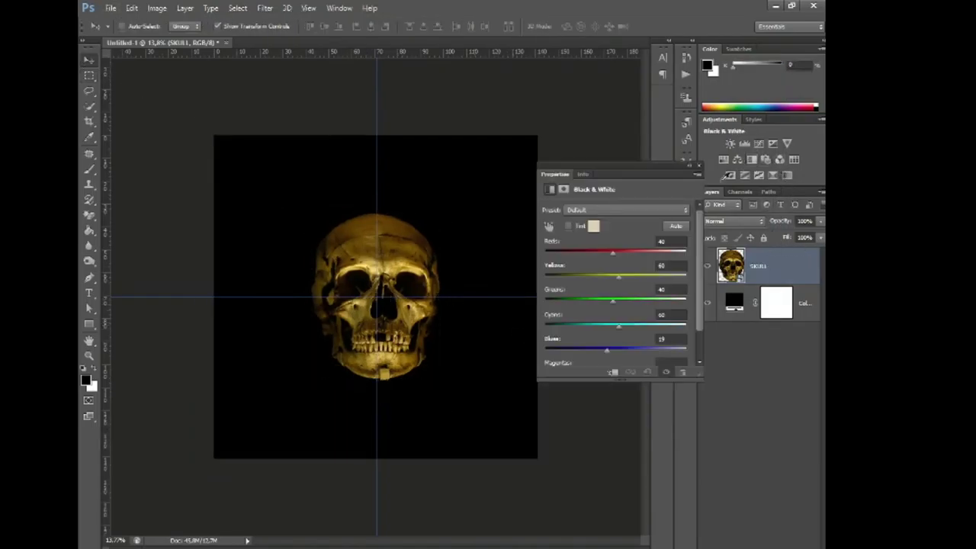
click(612, 372)
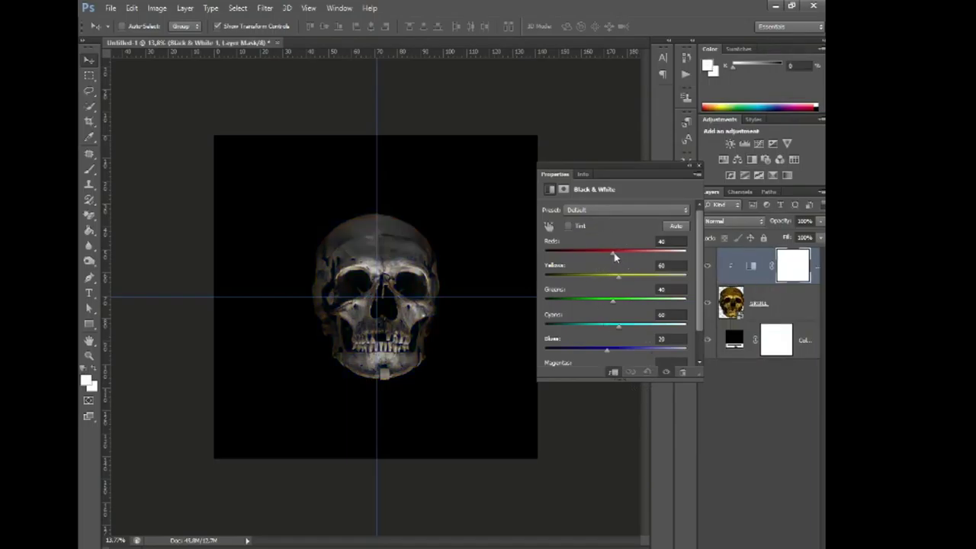
drag(614, 254, 619, 279)
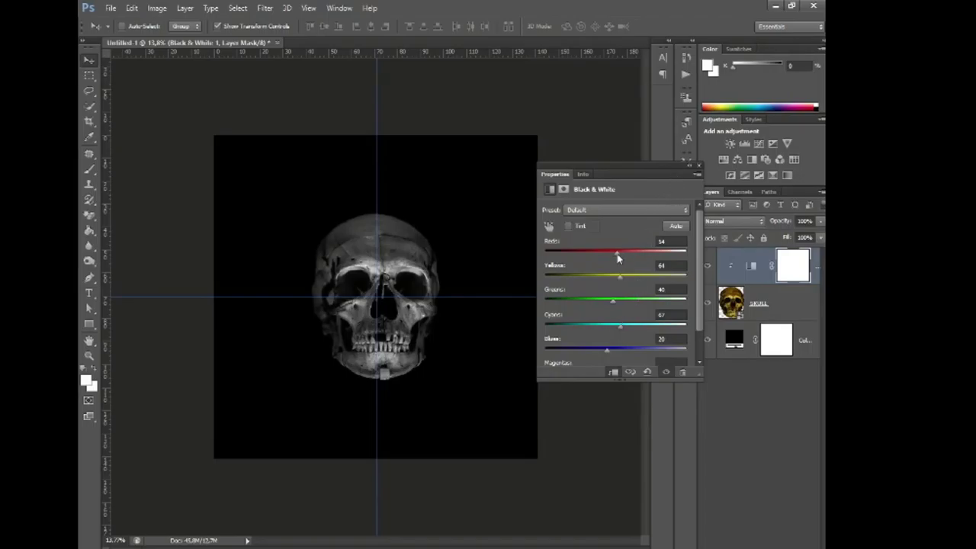
drag(626, 282, 642, 280)
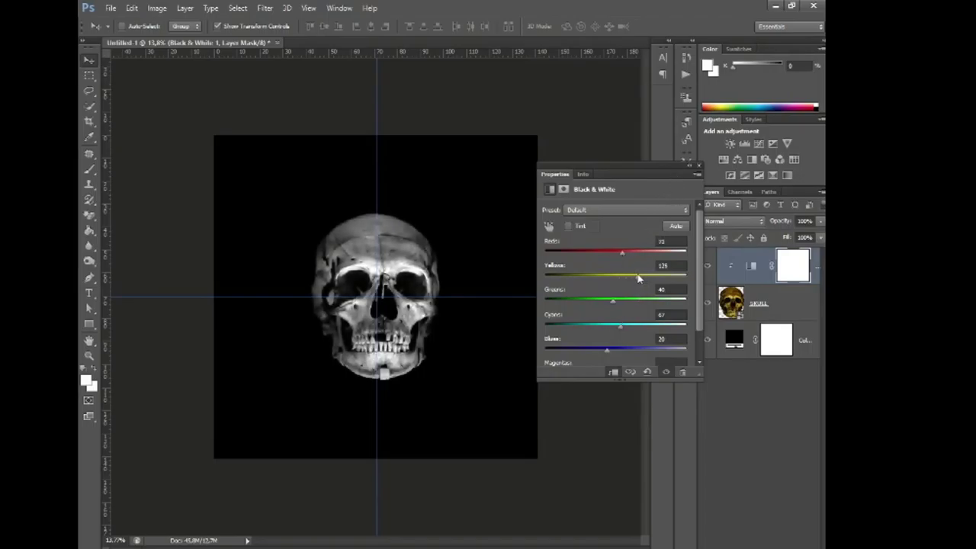
click(691, 167)
mouse_move(789, 239)
mouse_down()
mouse_move(780, 242)
mouse_move(789, 240)
mouse_up()
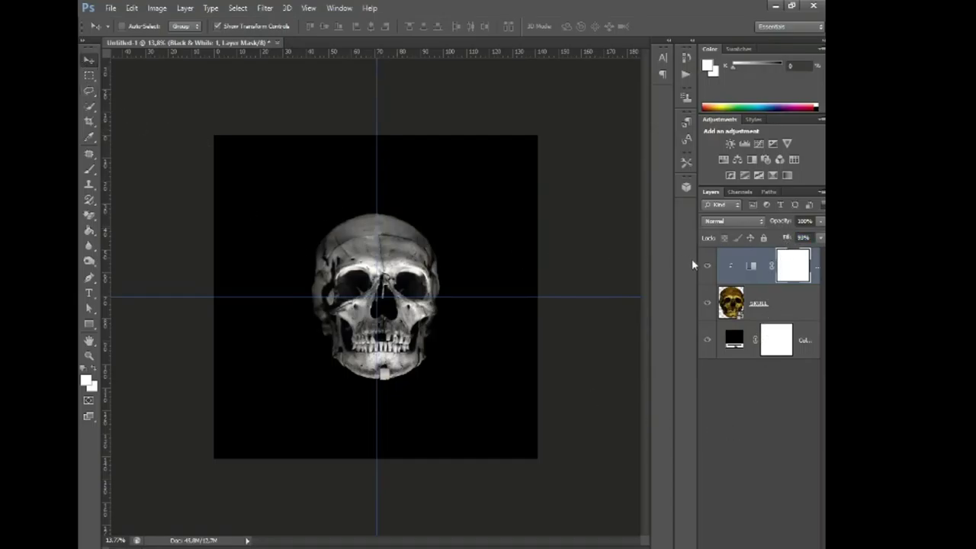
Shrink the SKULL layer slightly with Free Transform
click(759, 302)
key(ctrl+t)
mouse_move(466, 390)
mouse_down()
mouse_move(446, 372)
mouse_move(458, 371)
mouse_up()
key(Return)
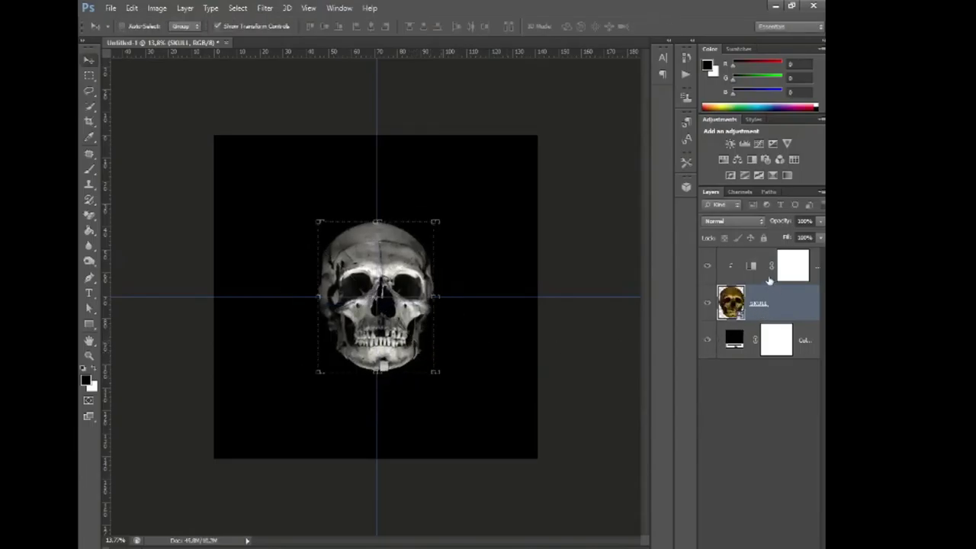
Group the skull and its adjustment layer and name the group SKULL
key(ctrl+a)
shift+click(817, 281)
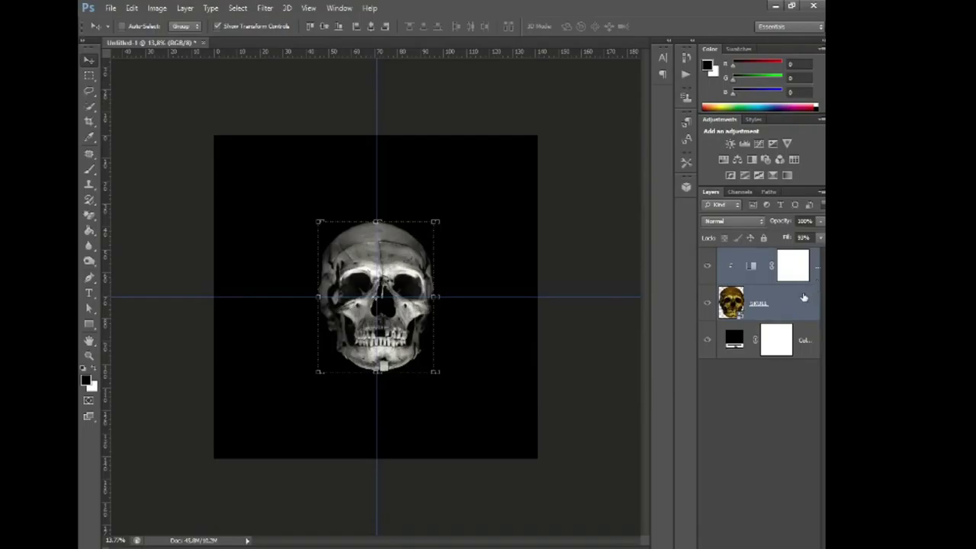
key(ctrl+g)
double_click(753, 255)
text(SK)
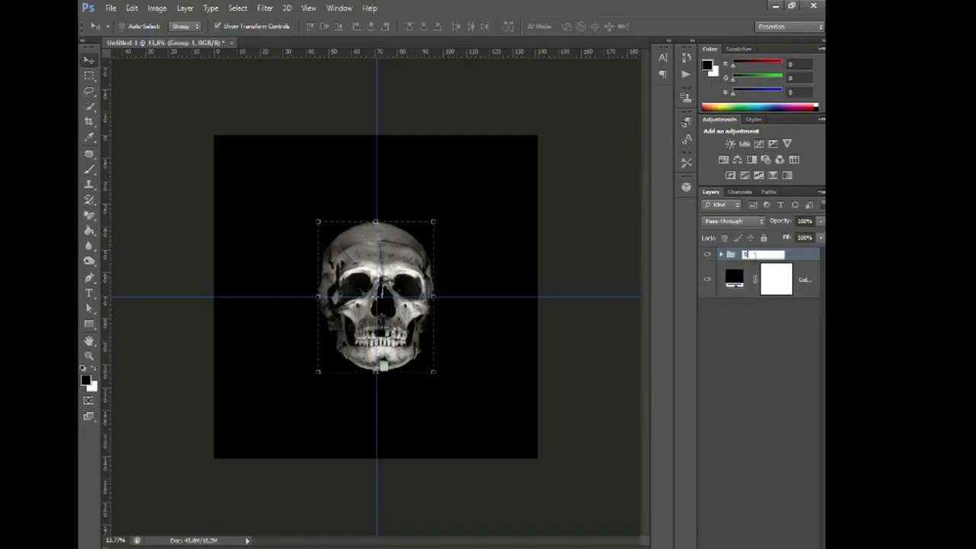
text(ULL)
key(Return)
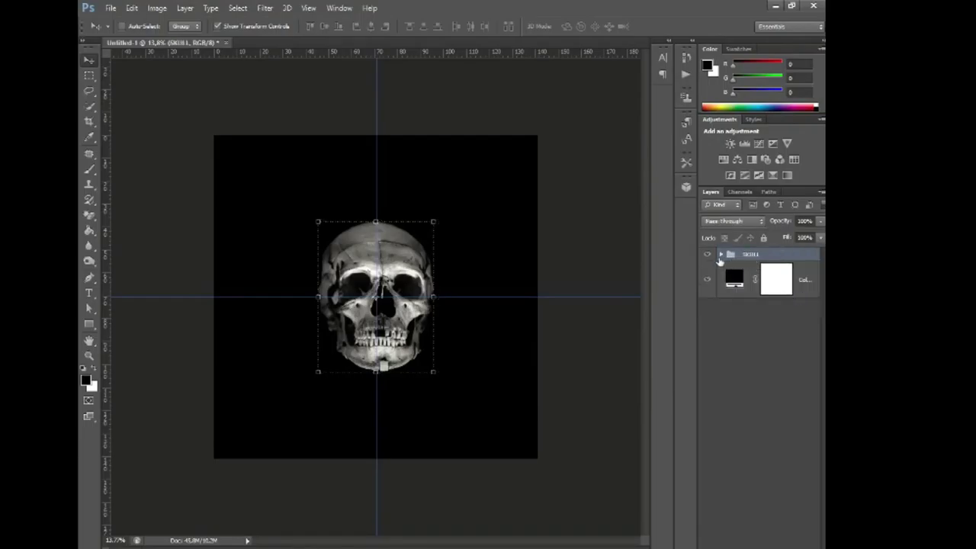
click(110, 7)
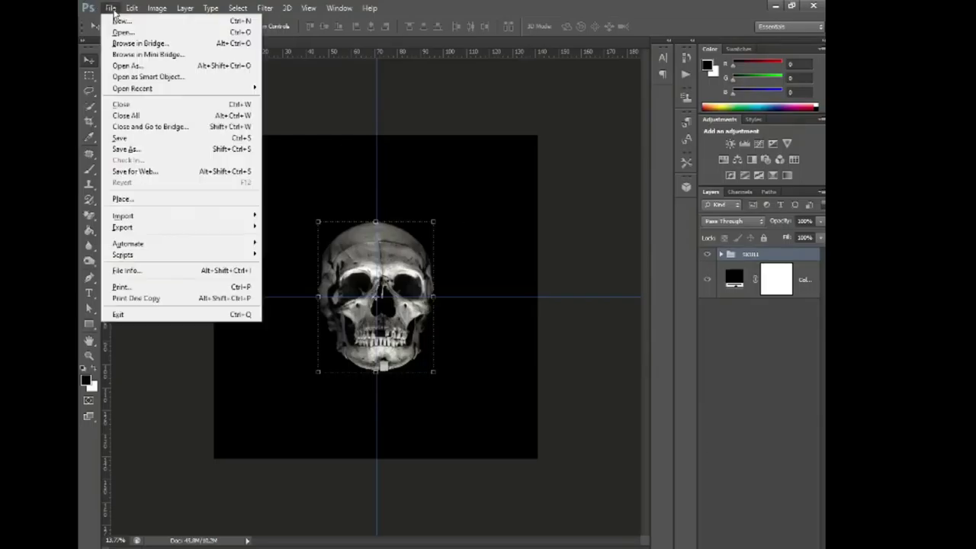
Place the silver teeth grills image over the skull
click(130, 202)
click(621, 217)
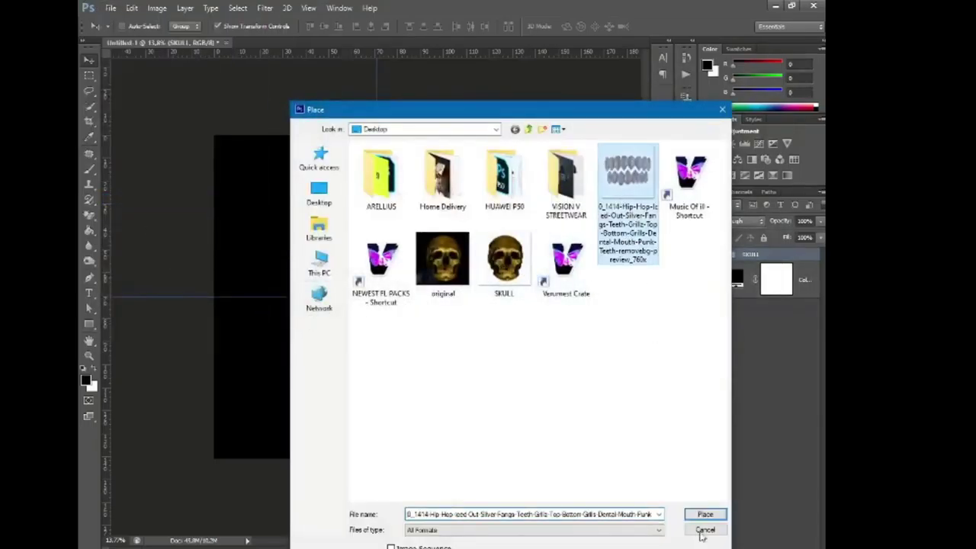
click(706, 514)
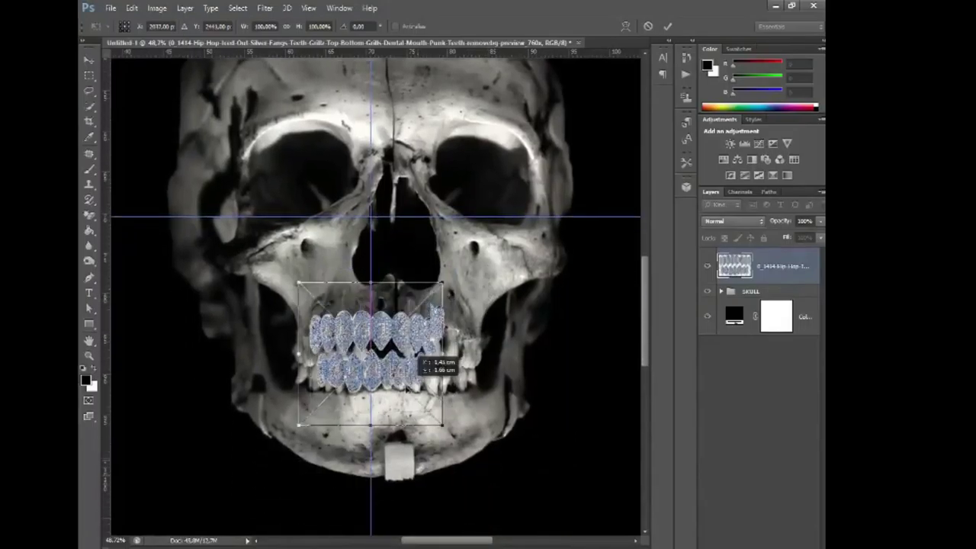
Resize the grill wider, lower it to 80% opacity, and move it over the mouth
drag(410, 383, 401, 393)
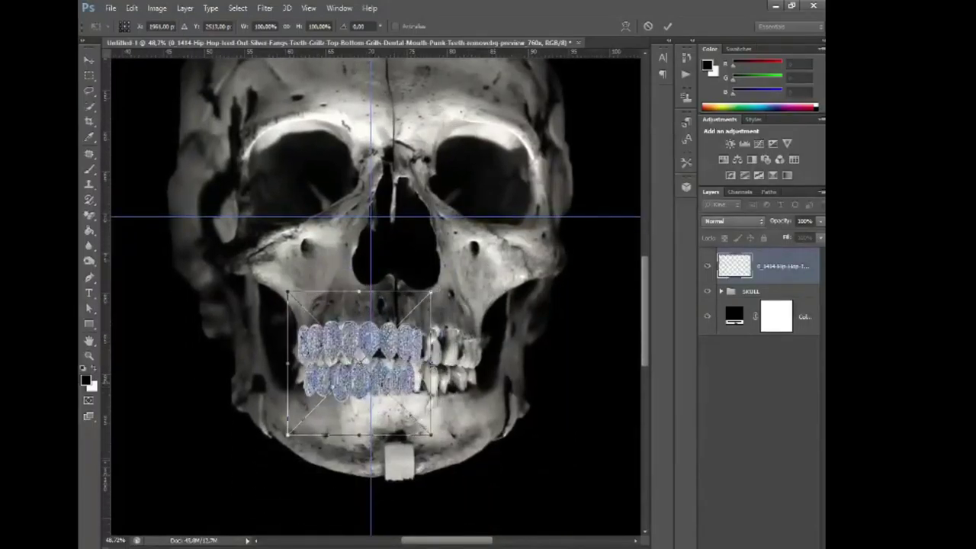
drag(433, 435, 417, 422)
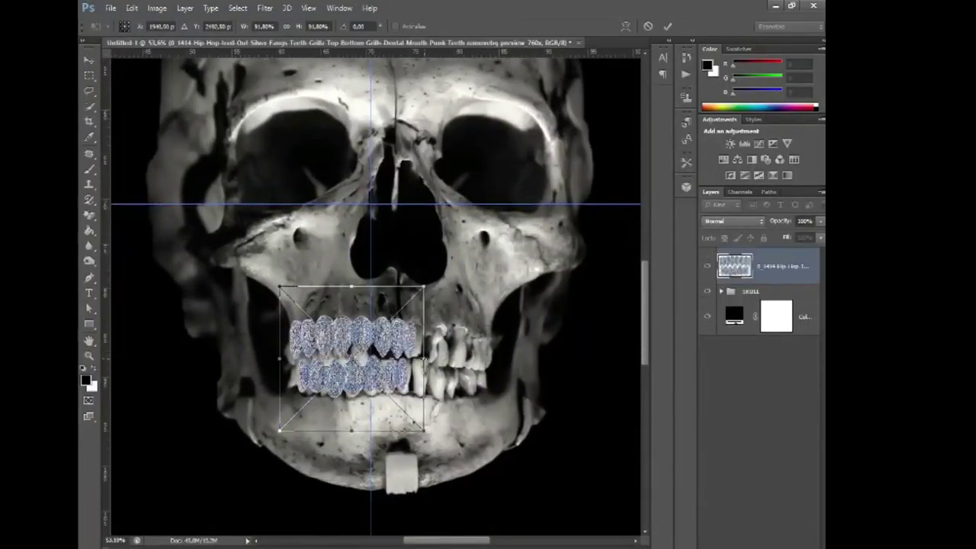
mouse_move(424, 358)
mouse_down()
mouse_move(523, 348)
mouse_move(497, 346)
mouse_up()
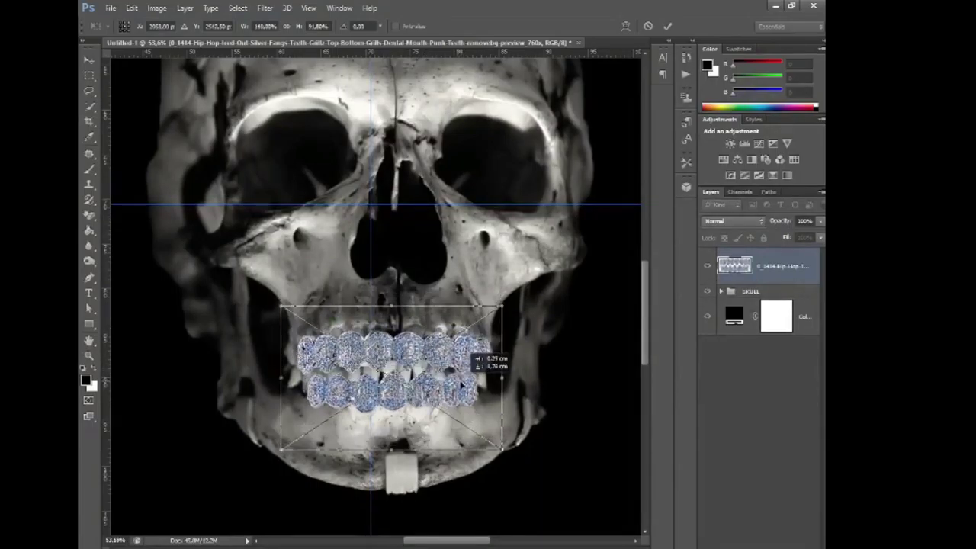
key(Return)
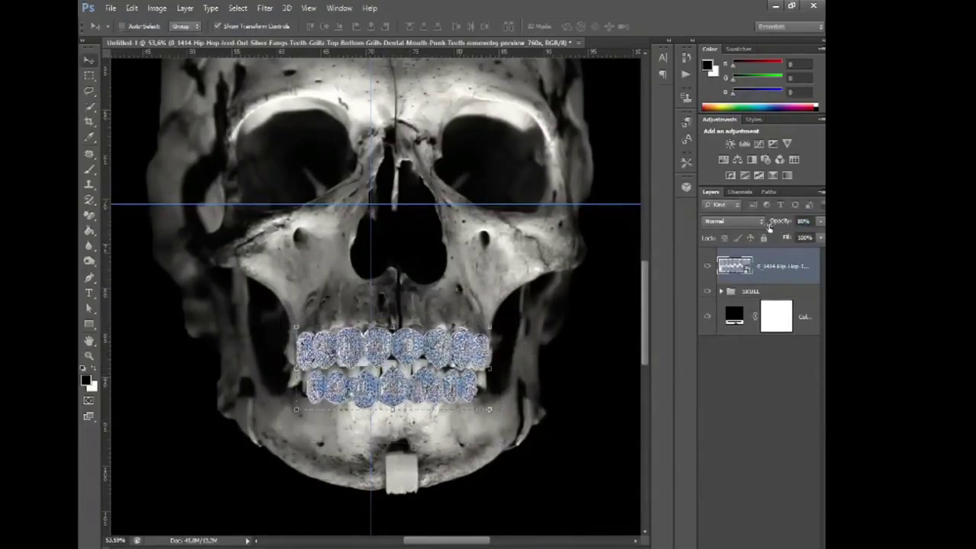
drag(769, 227, 751, 227)
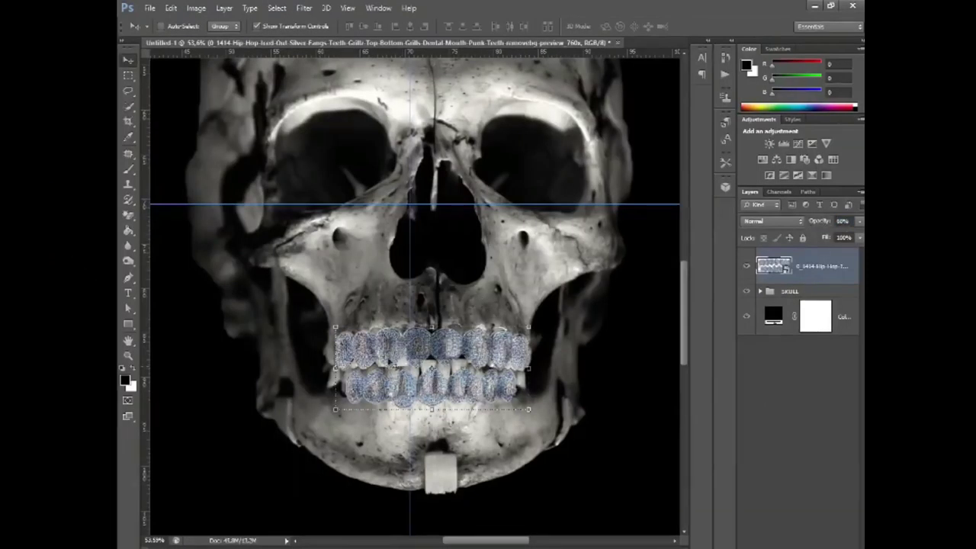
mouse_move(440, 387)
mouse_down()
mouse_move(431, 367)
mouse_move(550, 246)
mouse_up()
Duplicate the SKULL group and lasso-delete the real teeth from its skull layer
click(771, 293)
key(ctrl+j)
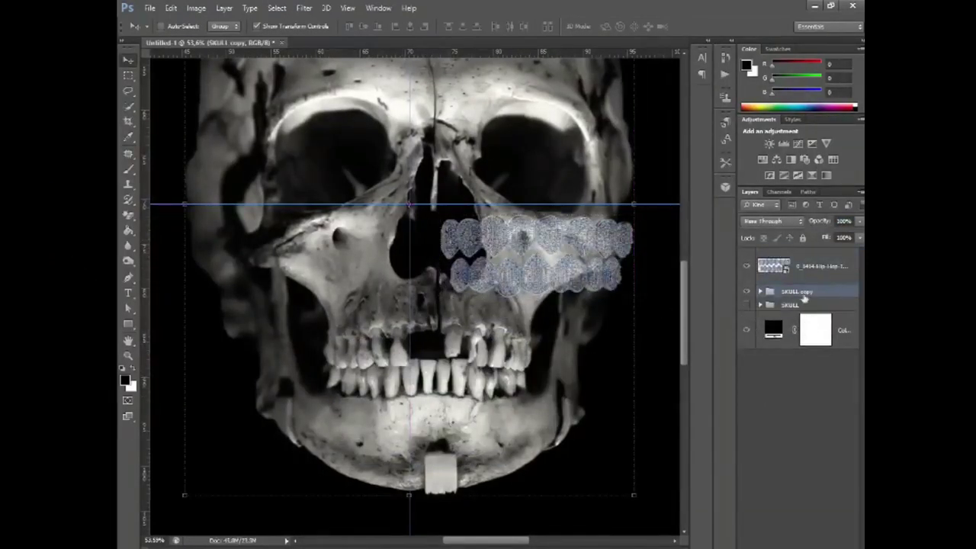
click(760, 292)
click(801, 353)
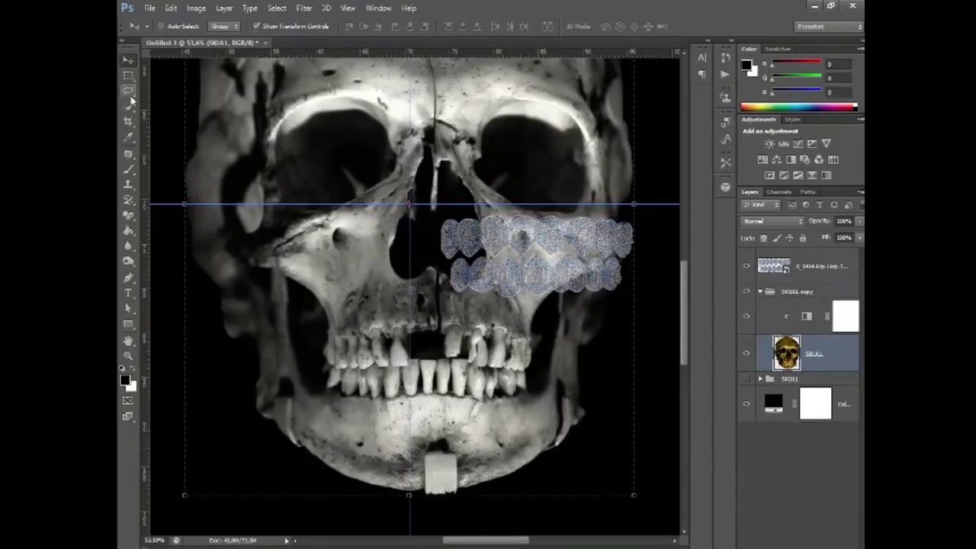
click(129, 91)
scroll(312, 368, up, 1)
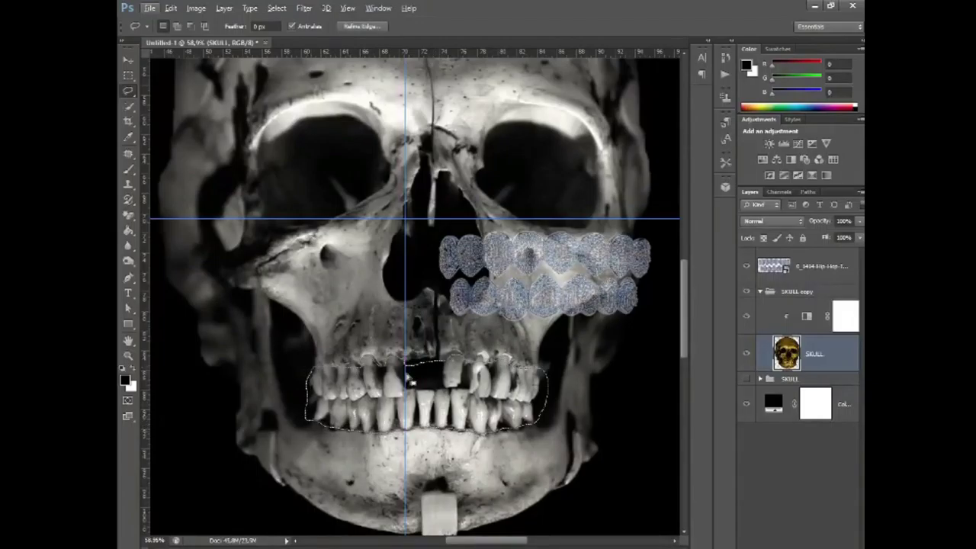
key(Delete)
key(ctrl+d)
Position the grill over the mouth at full opacity, below the SKULL layer
key(v)
drag(570, 270, 446, 393)
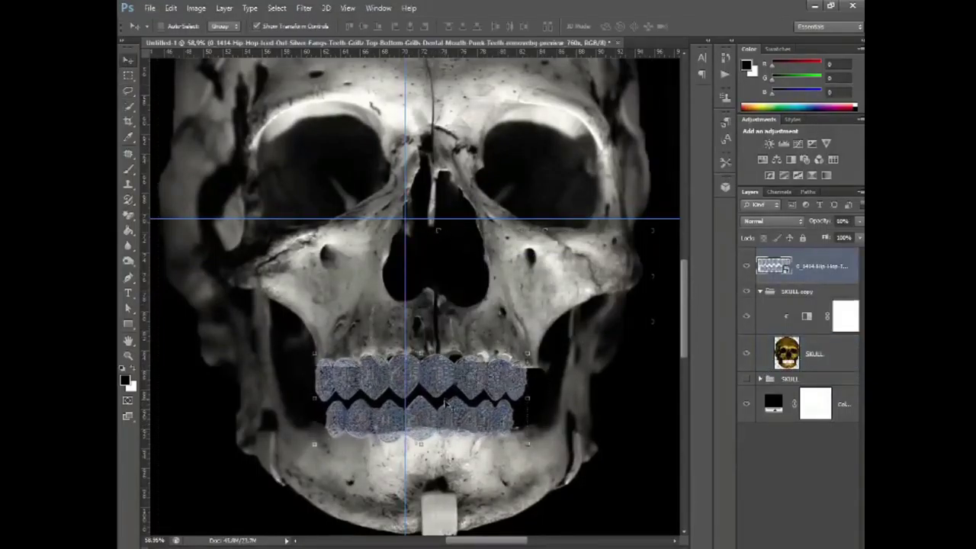
key(ctrl+t)
drag(416, 326, 417, 325)
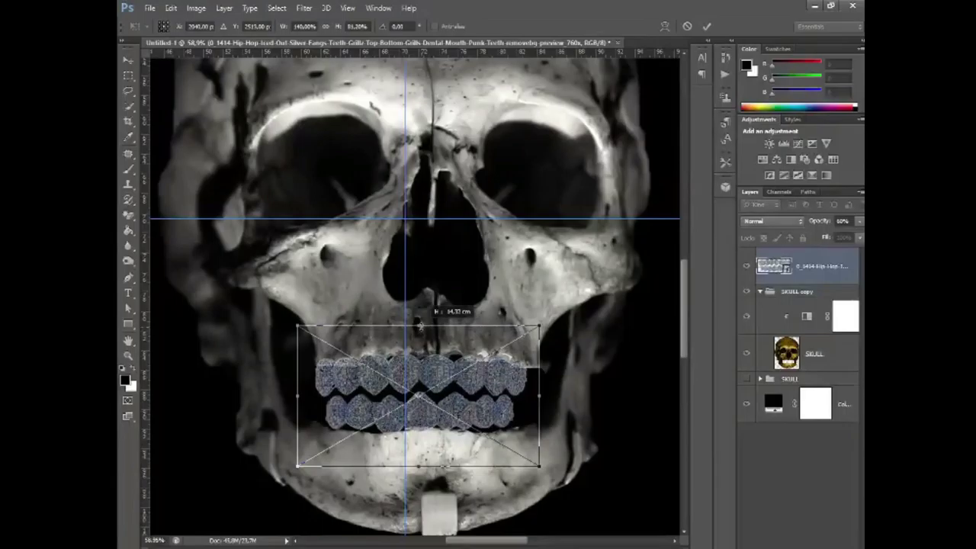
key(0)
key(Return)
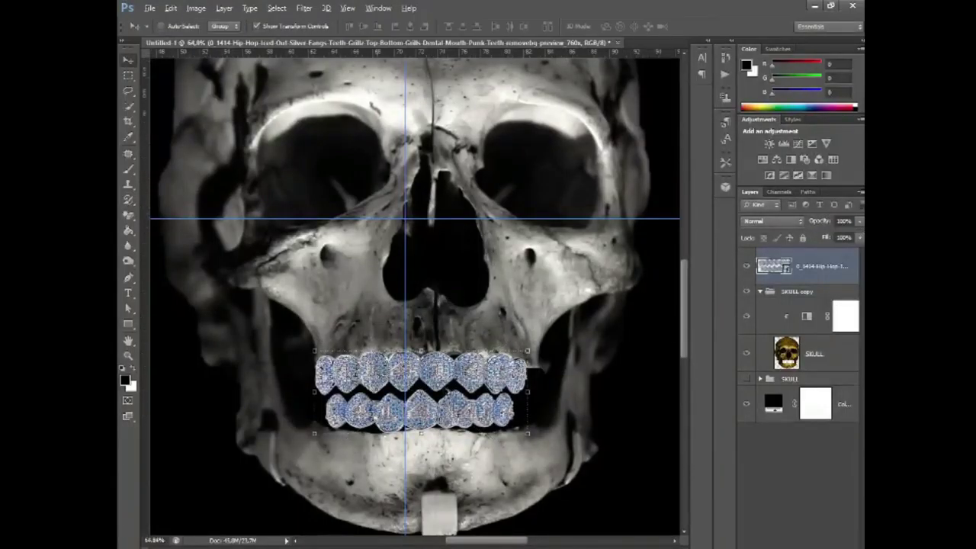
scroll(415, 373, up, 1)
drag(809, 266, 829, 366)
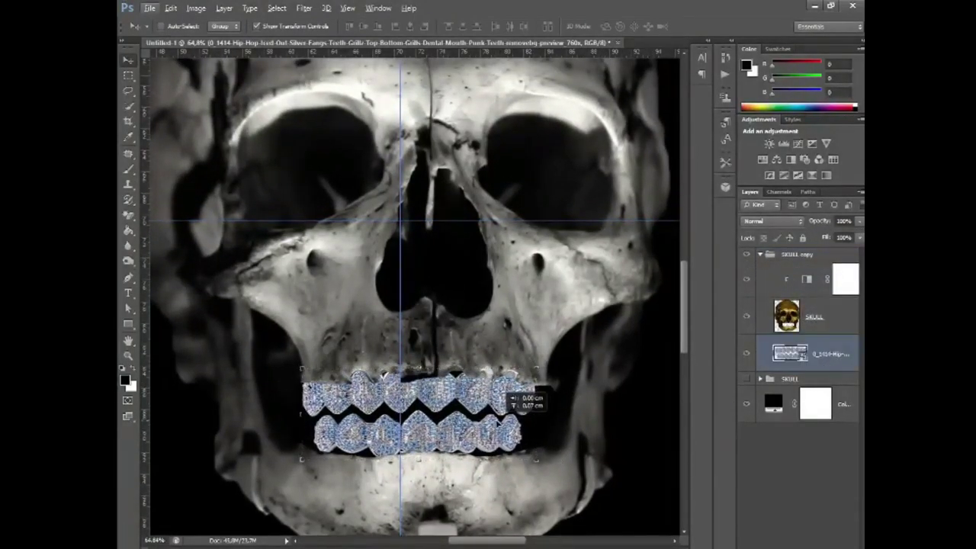
key(ctrl+t)
key(Return)
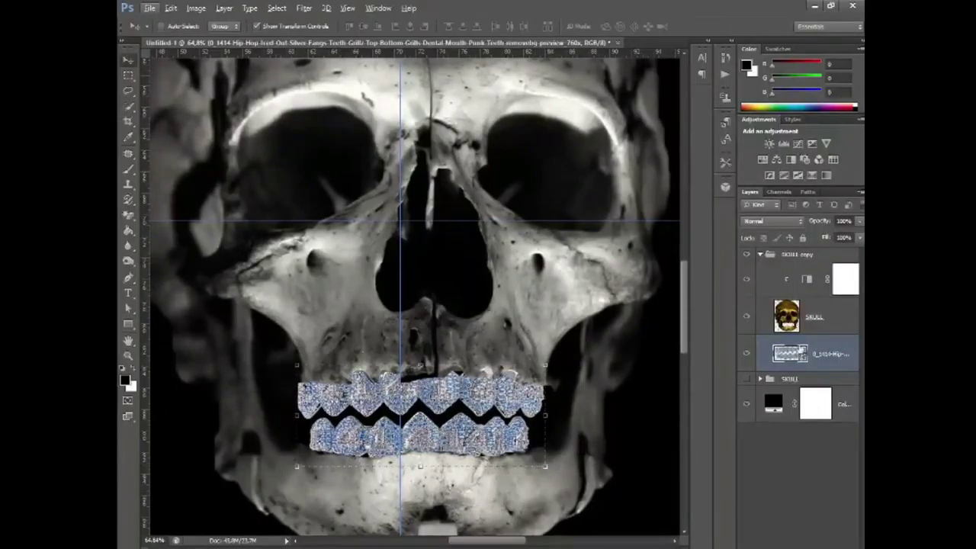
Set the SKULL layer opacity to 71%
click(793, 316)
key(l)
scroll(400, 221, up, 1)
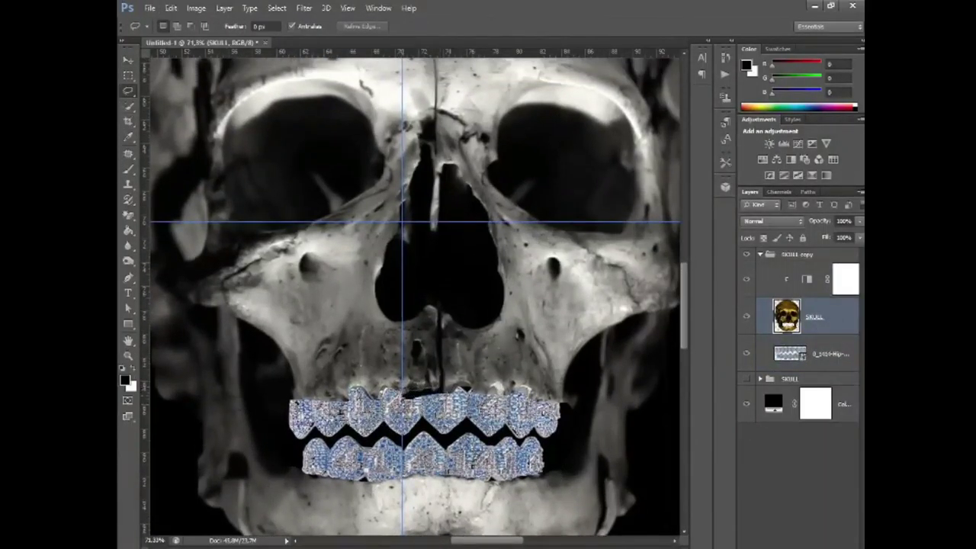
key(7)
key(1)
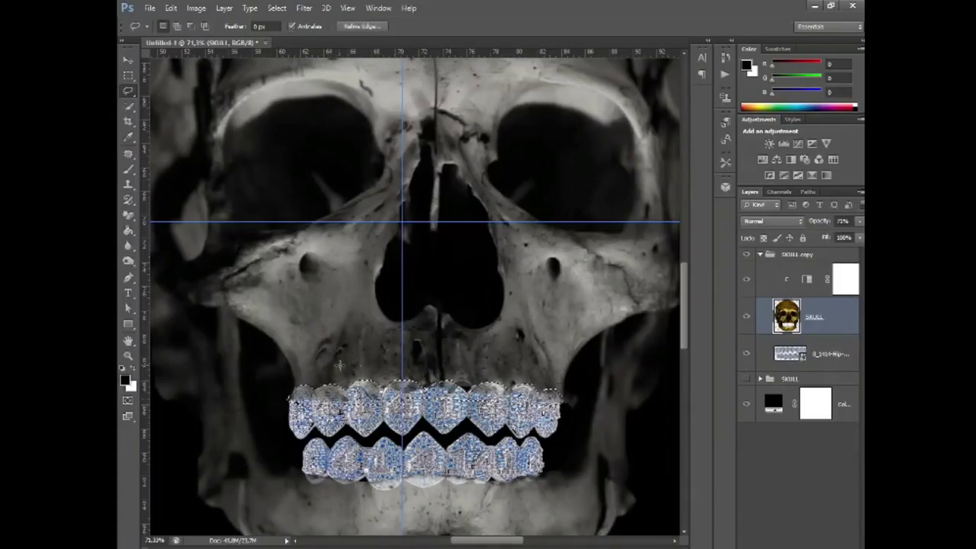
click(844, 221)
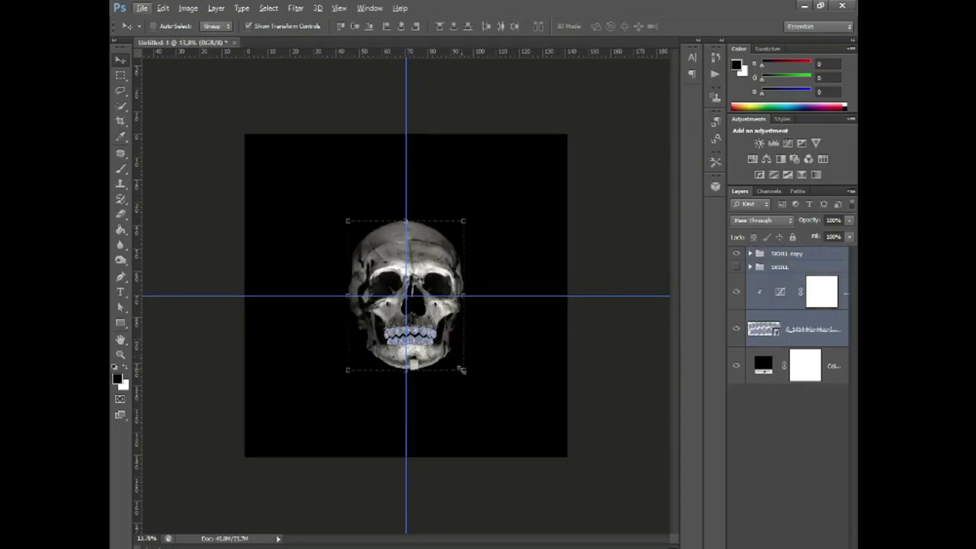
Enlarge the whole skull to about 105% and commit it
drag(460, 369, 465, 373)
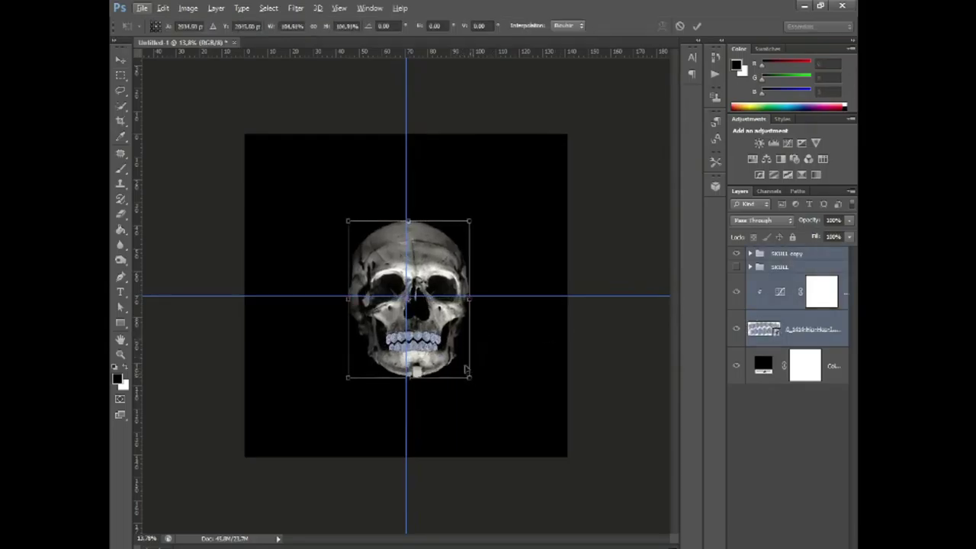
key(Return)
click(121, 75)
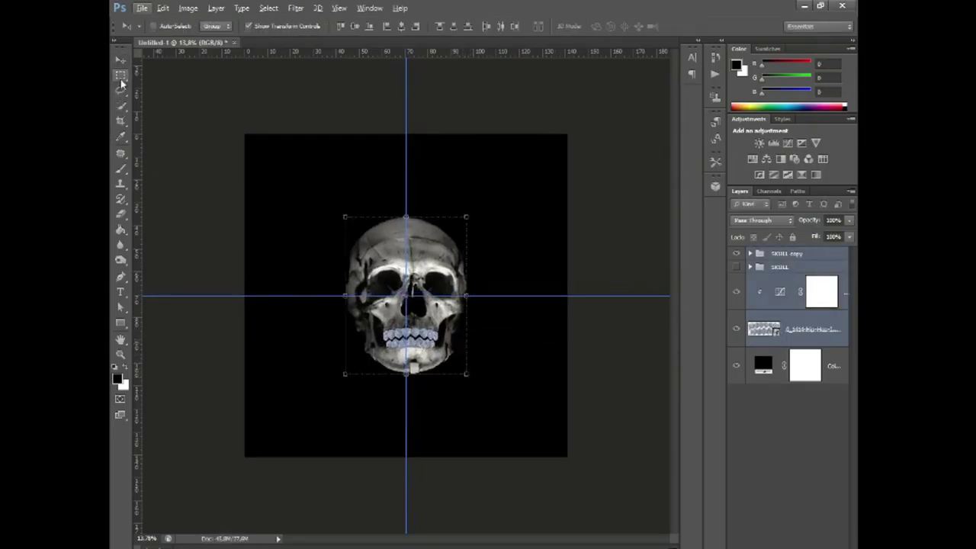
scroll(412, 259, up, 1)
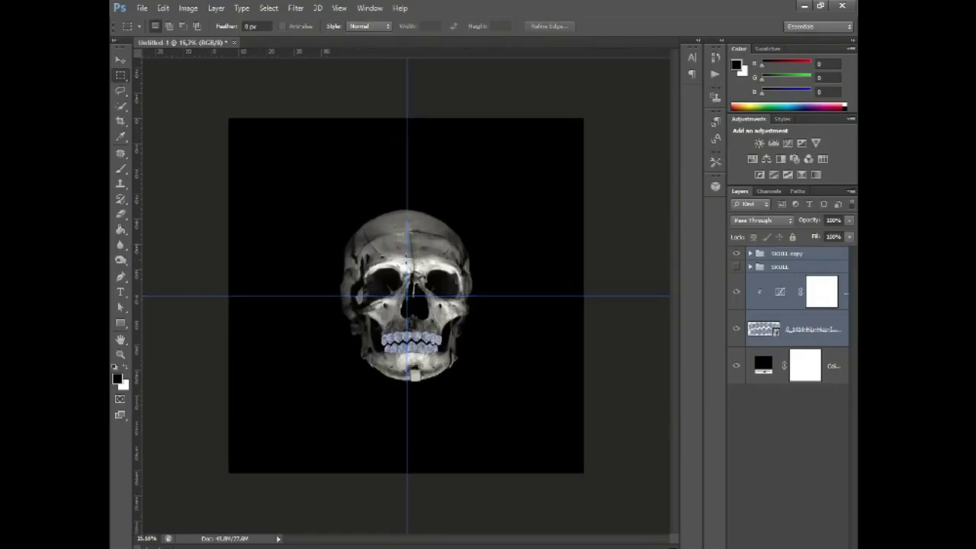
scroll(407, 260, up, 1)
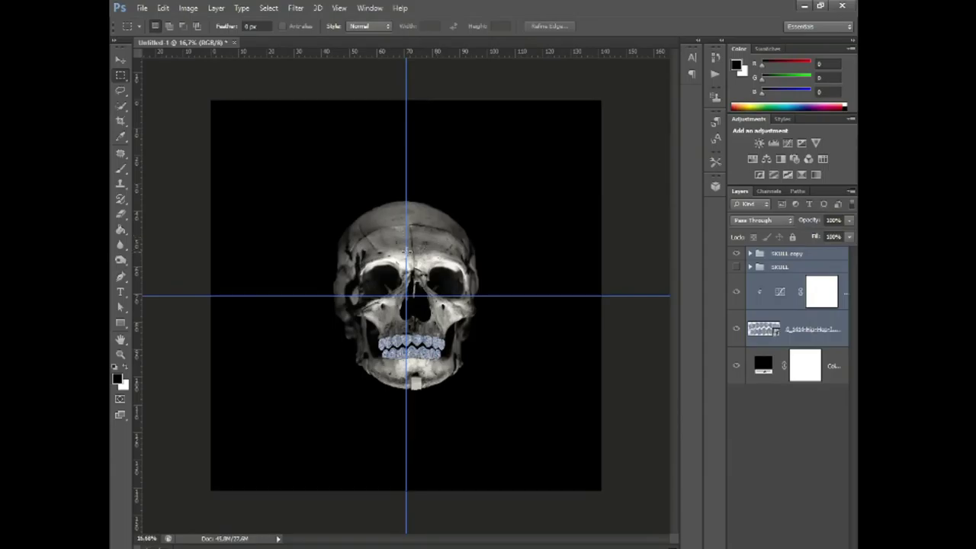
Place the orange flame image over the skull and commit it
click(143, 8)
click(164, 199)
mouse_move(467, 364)
mouse_down()
mouse_move(447, 364)
mouse_move(485, 379)
mouse_up()
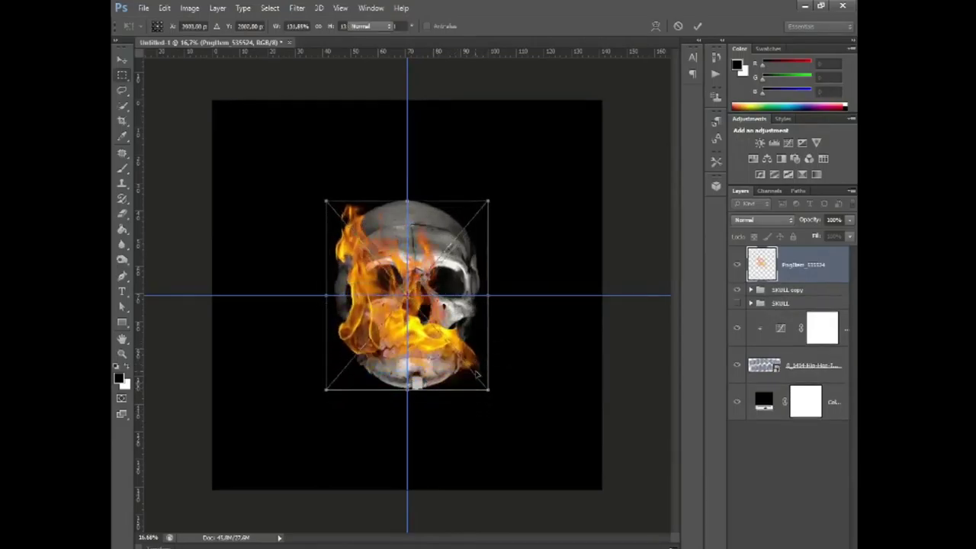
key(Return)
scroll(764, 218, down, 2)
scroll(764, 218, down, 1)
scroll(764, 219, down, 1)
scroll(764, 218, down, 2)
scroll(764, 218, down, 3)
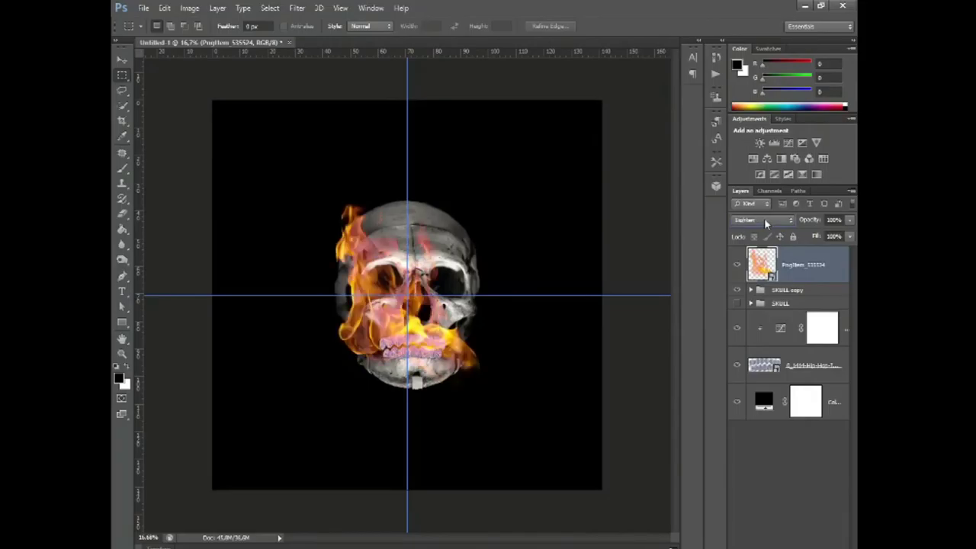
scroll(764, 219, down, 2)
scroll(764, 218, down, 2)
scroll(764, 219, down, 2)
scroll(764, 218, down, 3)
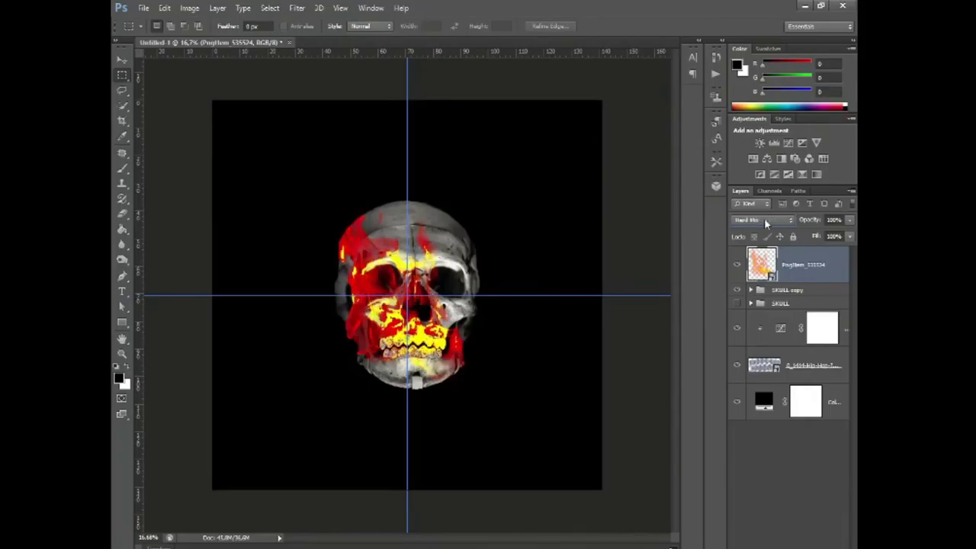
scroll(764, 218, down, 3)
scroll(764, 218, down, 1)
scroll(764, 218, down, 1)
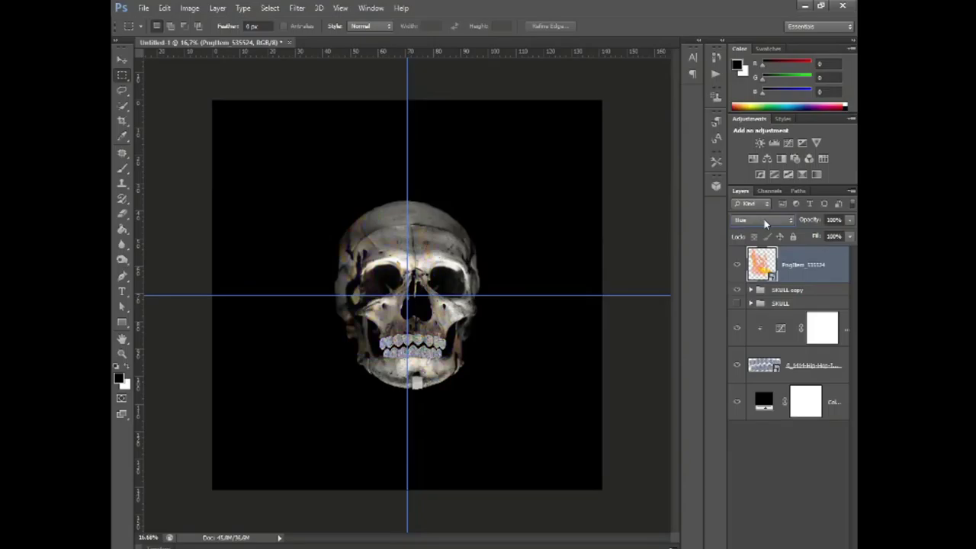
scroll(764, 218, up, 1)
Set the flame layer to Darker Color blending and nudge it over the skull
click(746, 219)
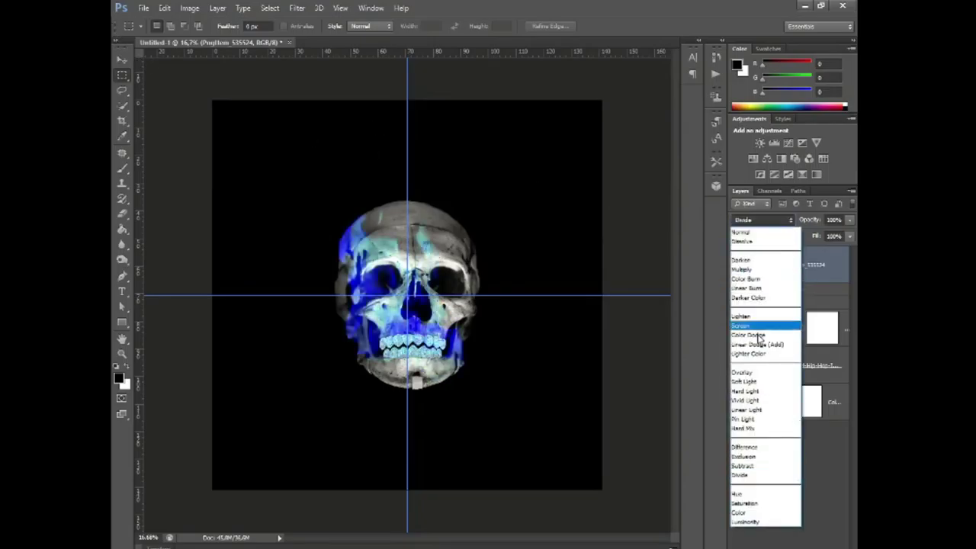
click(759, 302)
key(v)
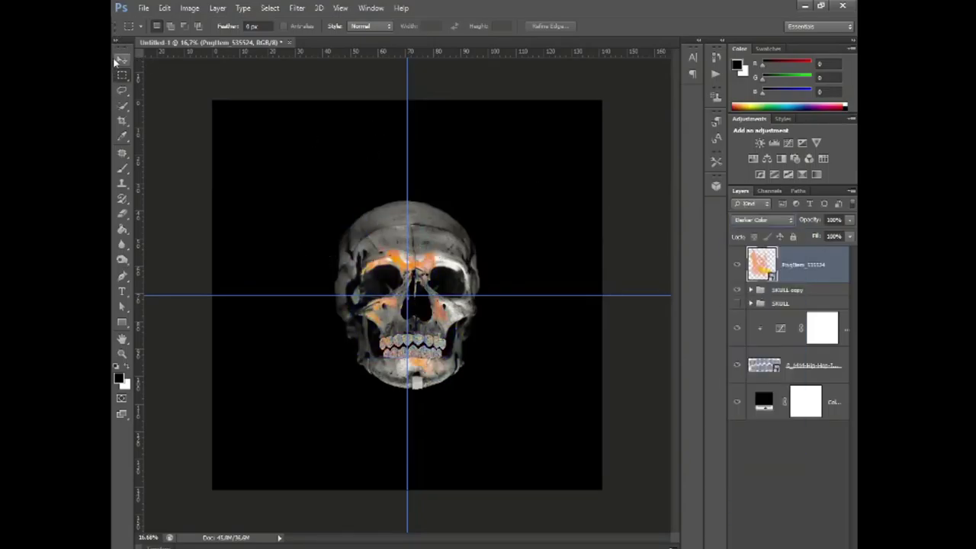
mouse_move(426, 330)
mouse_down()
mouse_move(431, 336)
mouse_move(435, 325)
mouse_move(433, 346)
mouse_up()
click(122, 75)
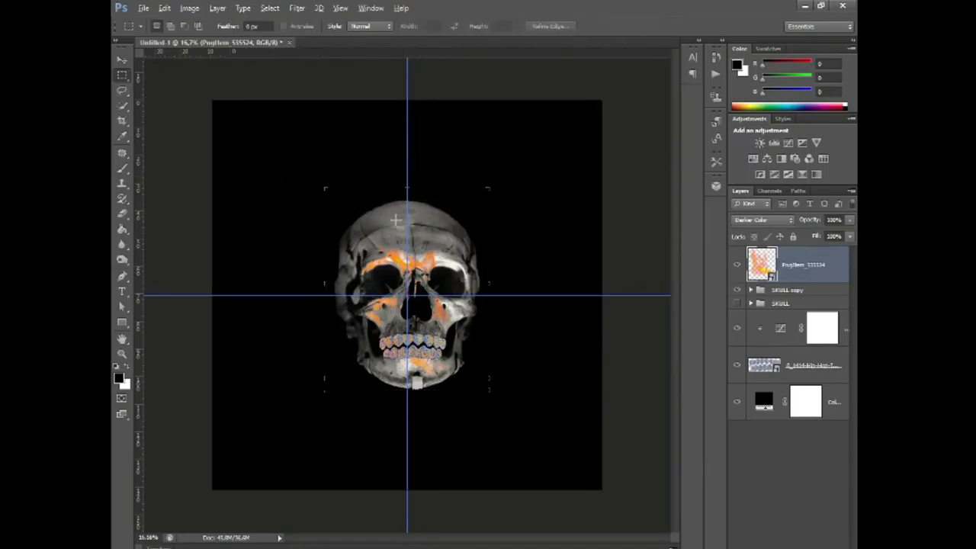
alt+scroll(418, 229, down, 1)
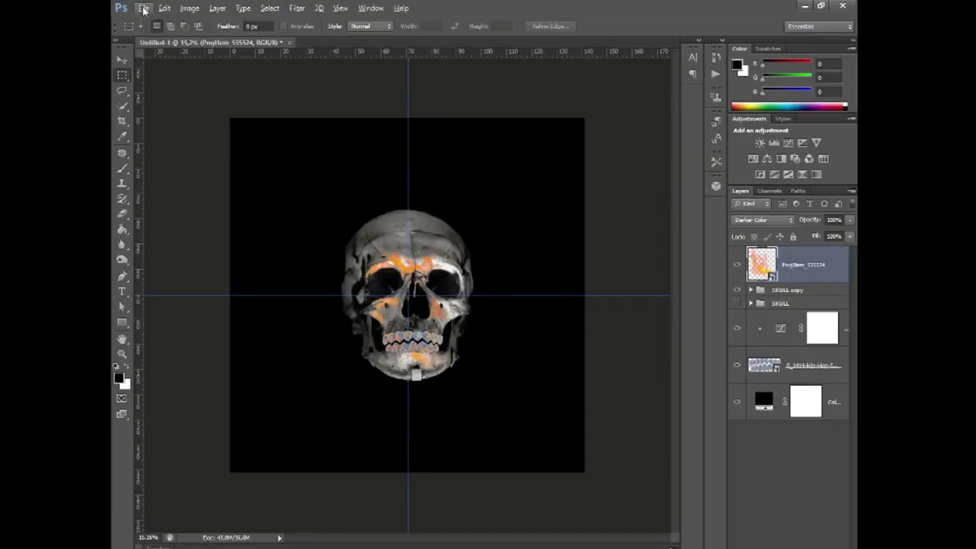
Choose the Type tool and pick a new bold font for the text
click(122, 291)
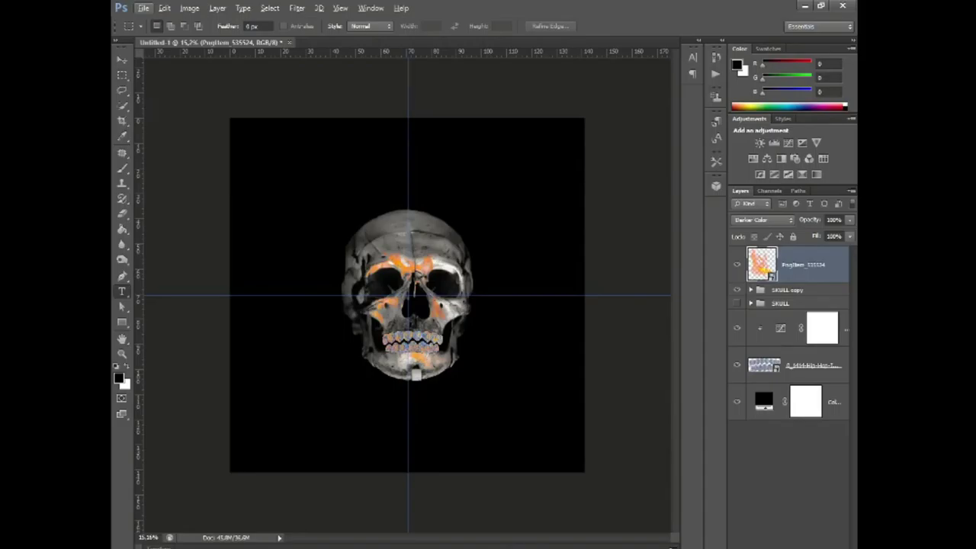
click(199, 26)
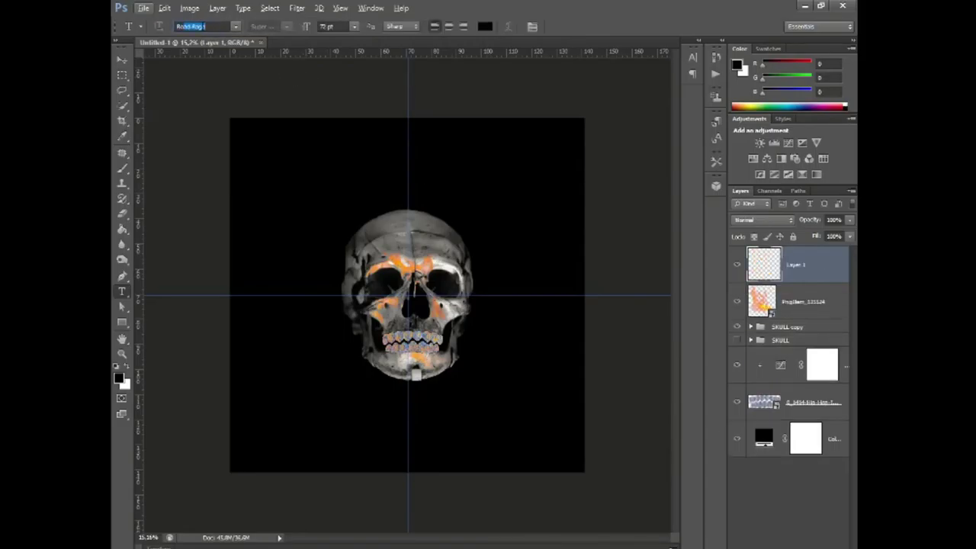
click(237, 27)
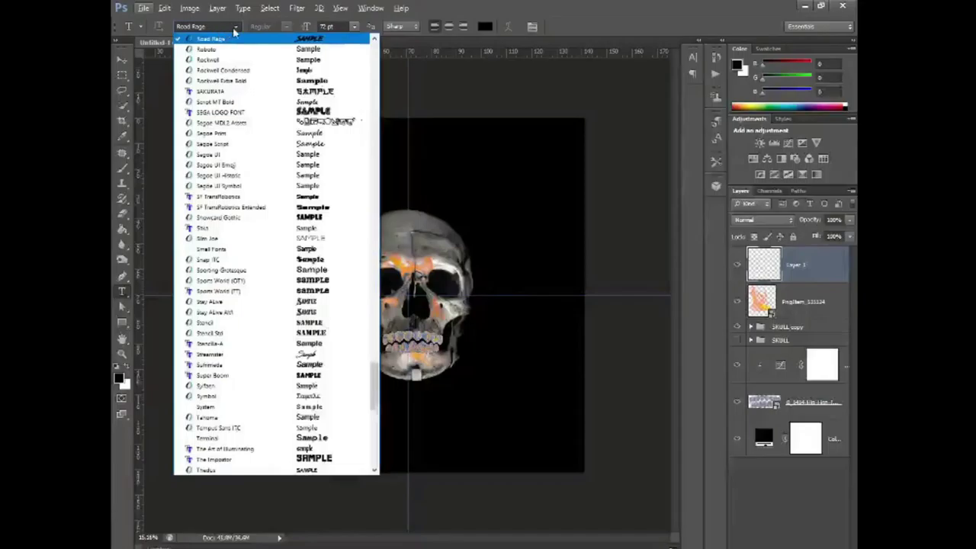
click(235, 27)
click(164, 8)
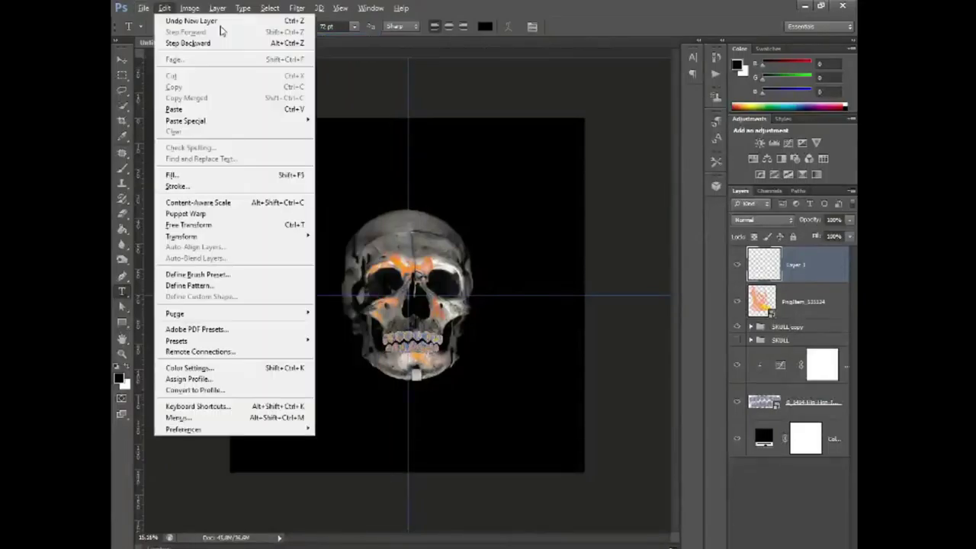
click(164, 8)
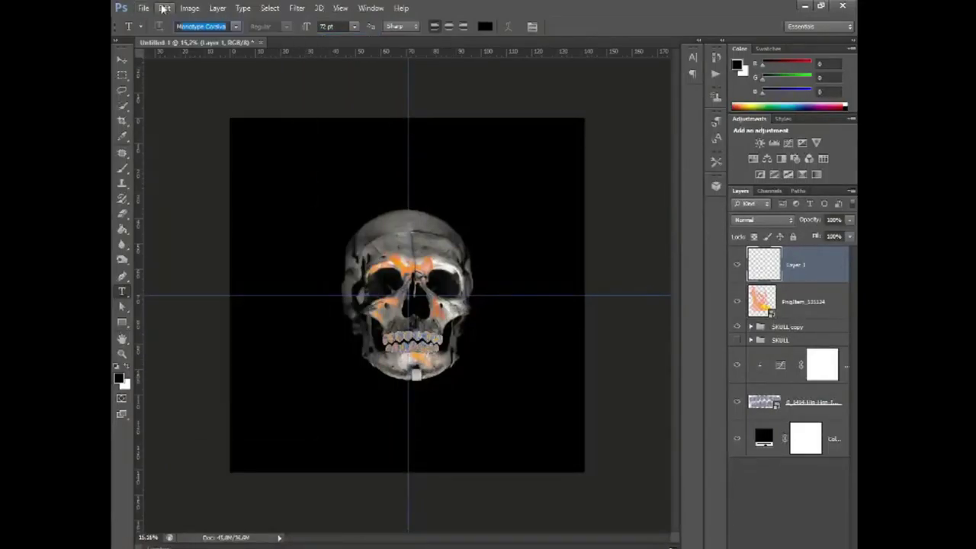
click(236, 27)
mouse_move(374, 169)
mouse_down()
mouse_move(380, 217)
mouse_move(382, 76)
mouse_up()
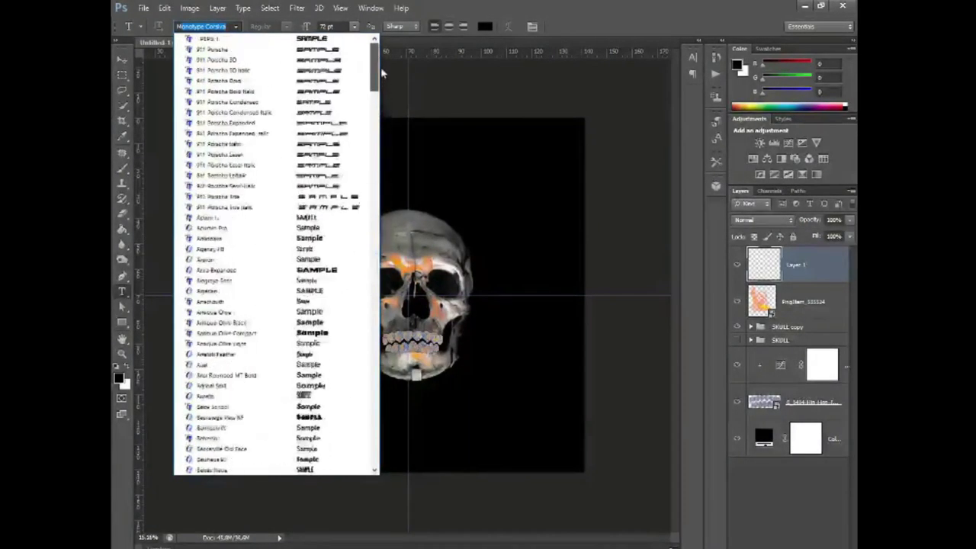
scroll(343, 269, down, 1)
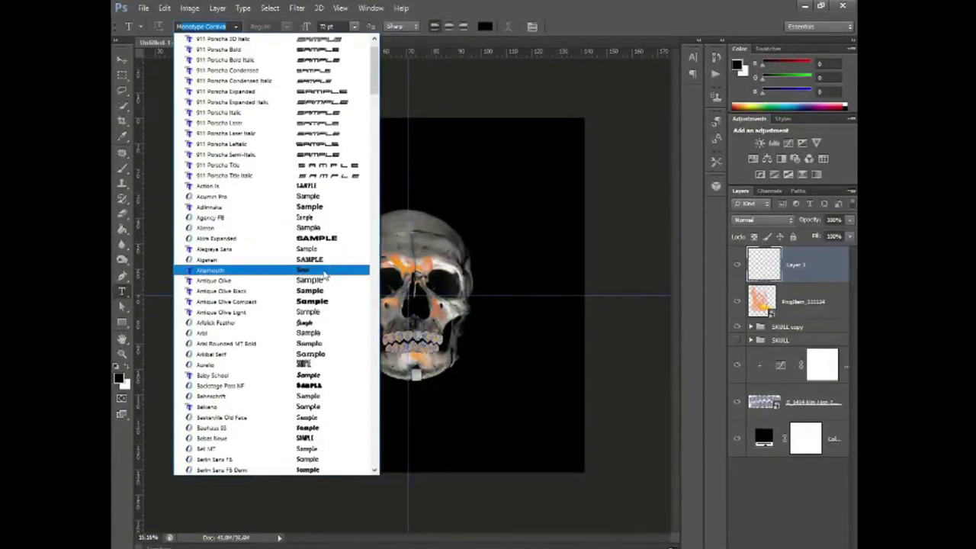
click(323, 272)
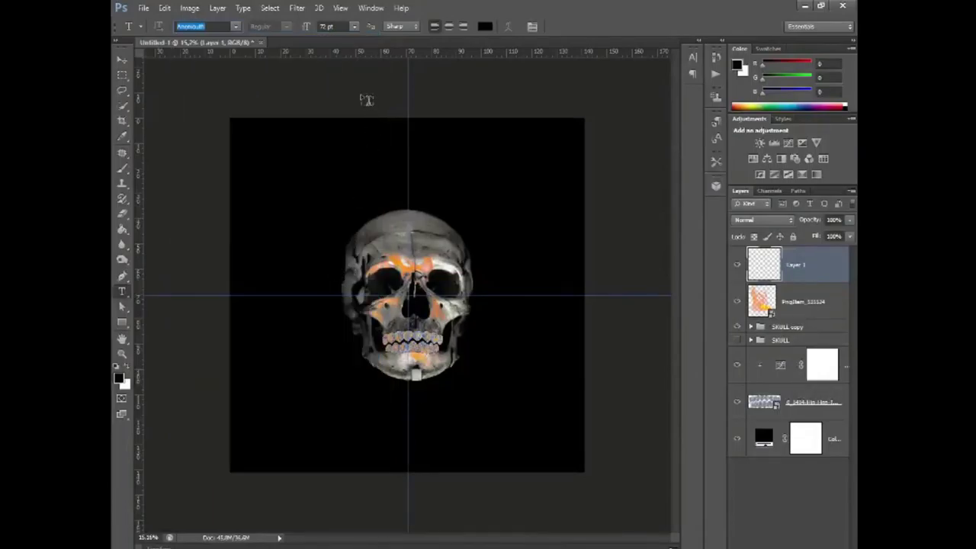
Sample orange from the skull as text colour and type URBAN on the canvas
click(484, 27)
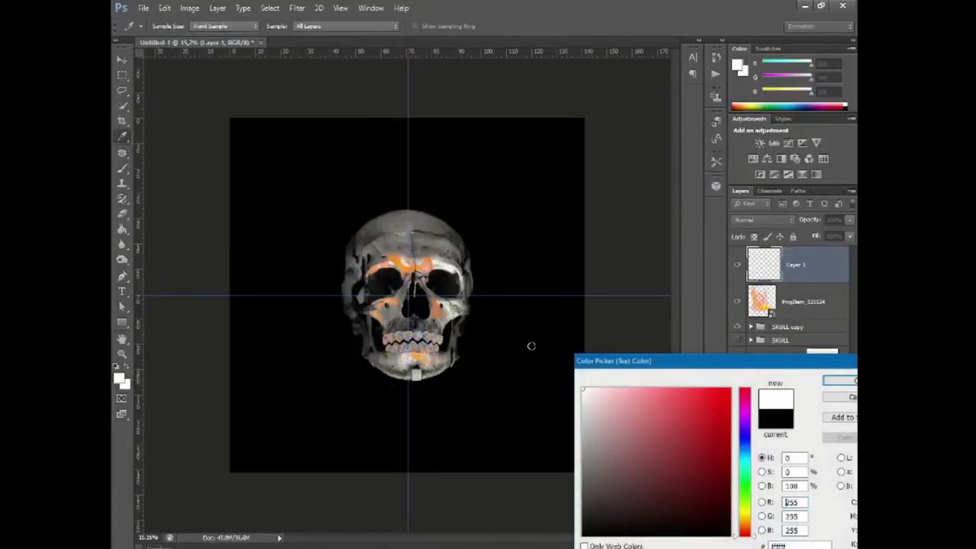
click(427, 263)
click(839, 380)
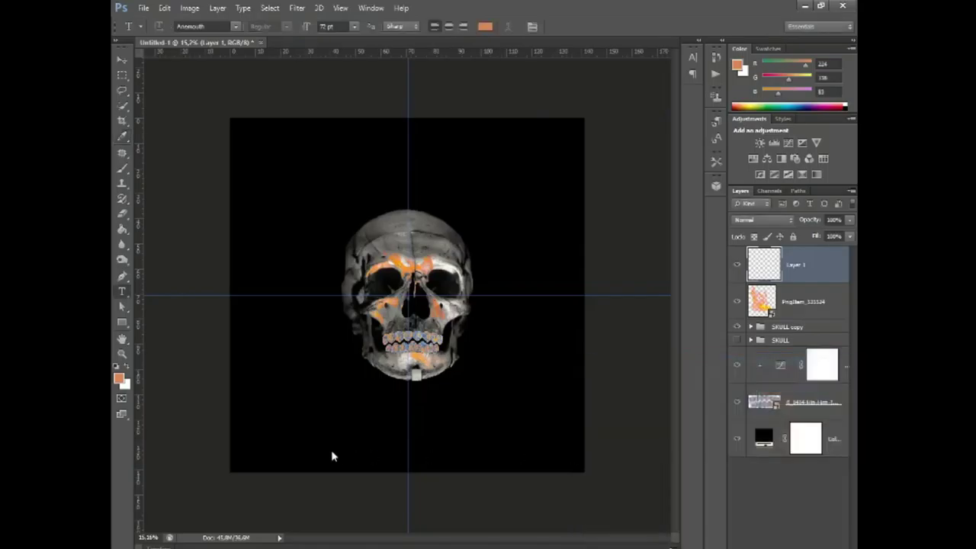
click(338, 425)
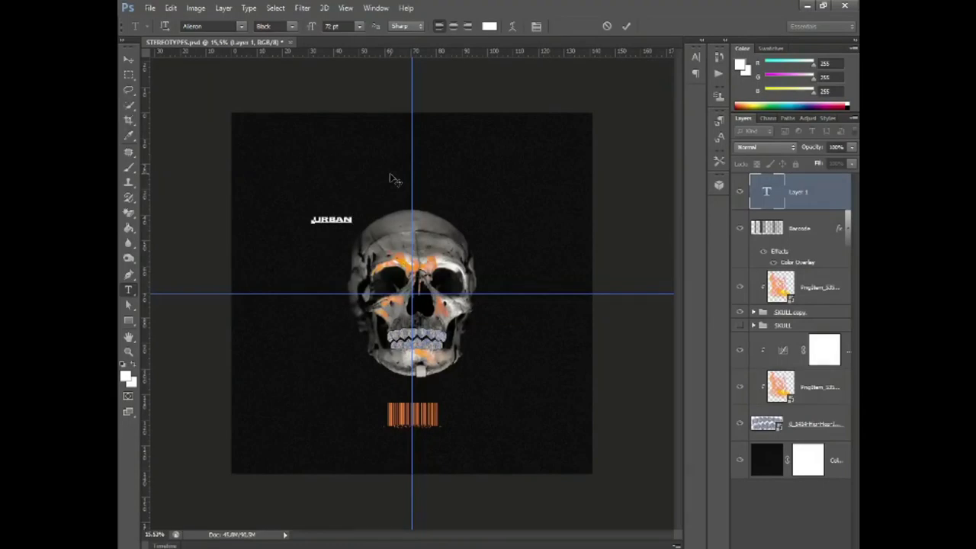
click(128, 59)
Enlarge URBAN, rotate it 90° counterclockwise, and set it against the skull's left side
key(ctrl+t)
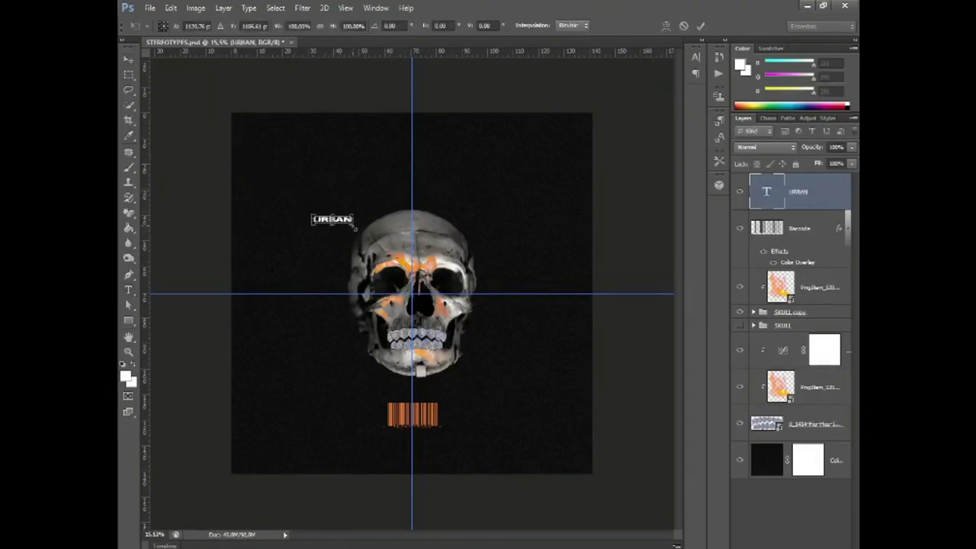
drag(353, 226, 409, 233)
drag(409, 267, 467, 385)
right_click(447, 239)
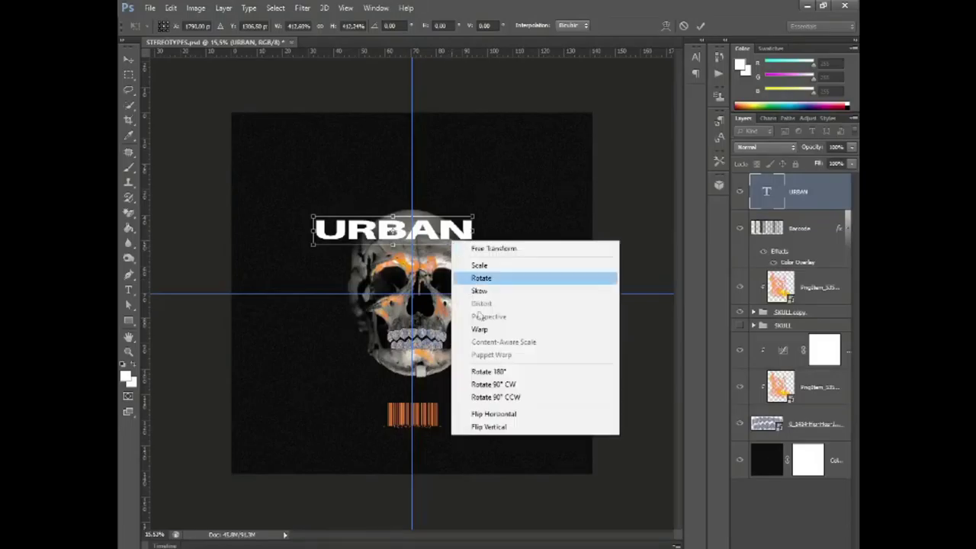
click(507, 397)
drag(405, 271, 344, 341)
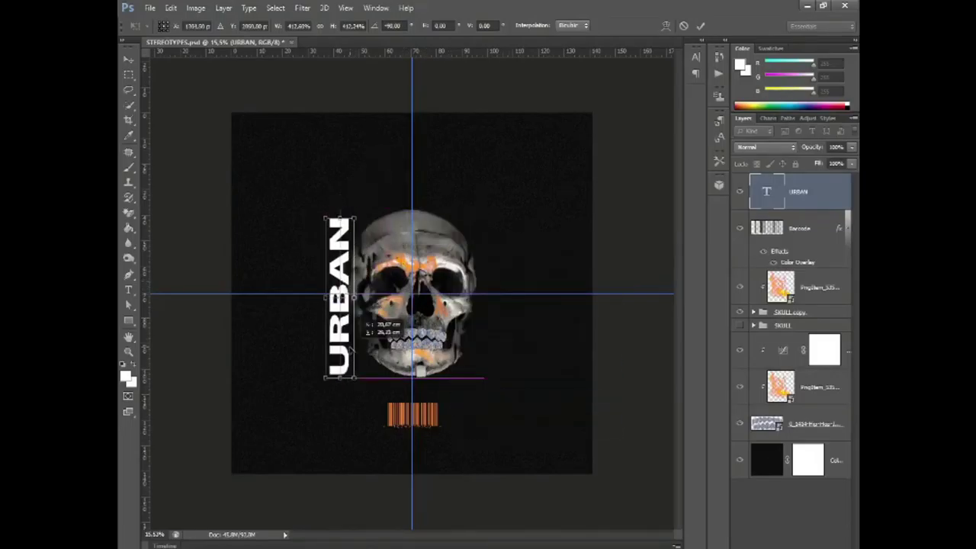
drag(318, 293, 304, 294)
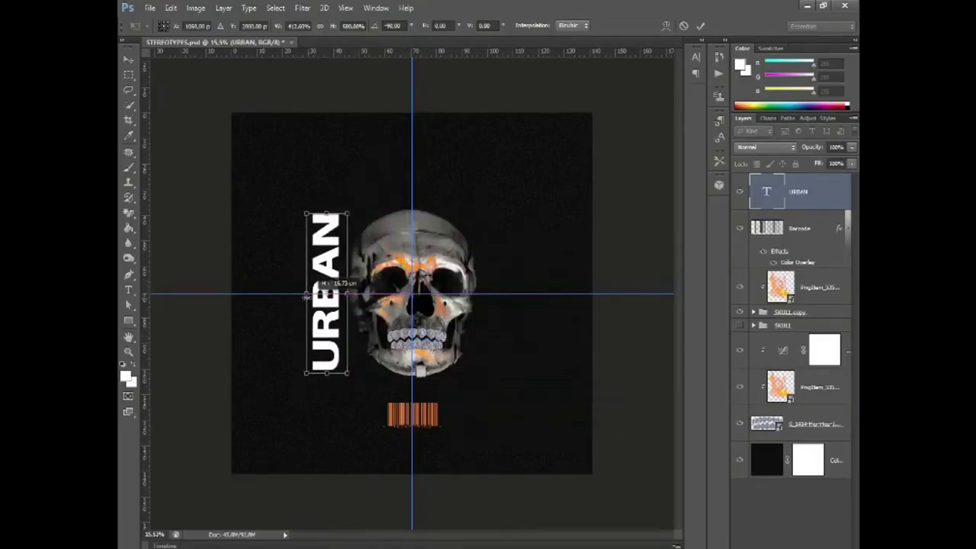
drag(335, 324, 379, 323)
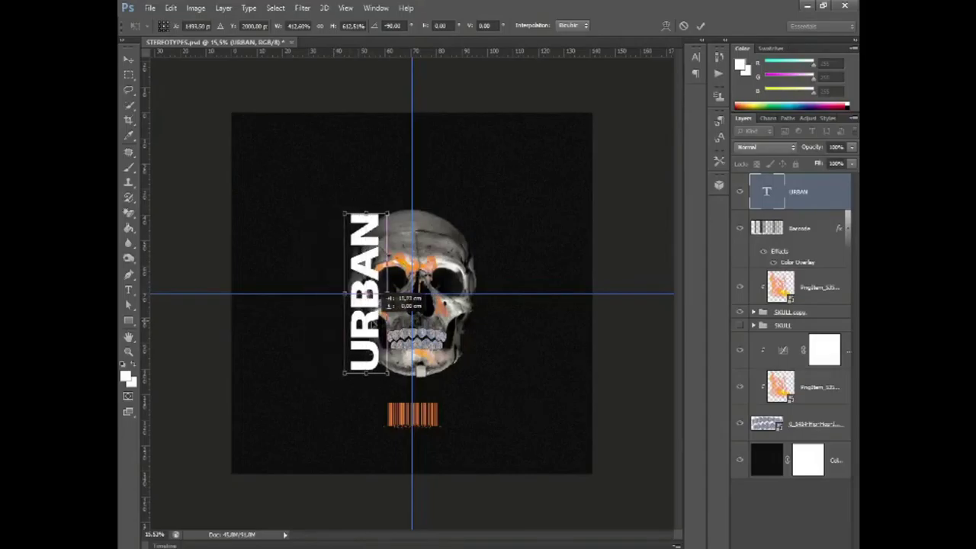
key(Return)
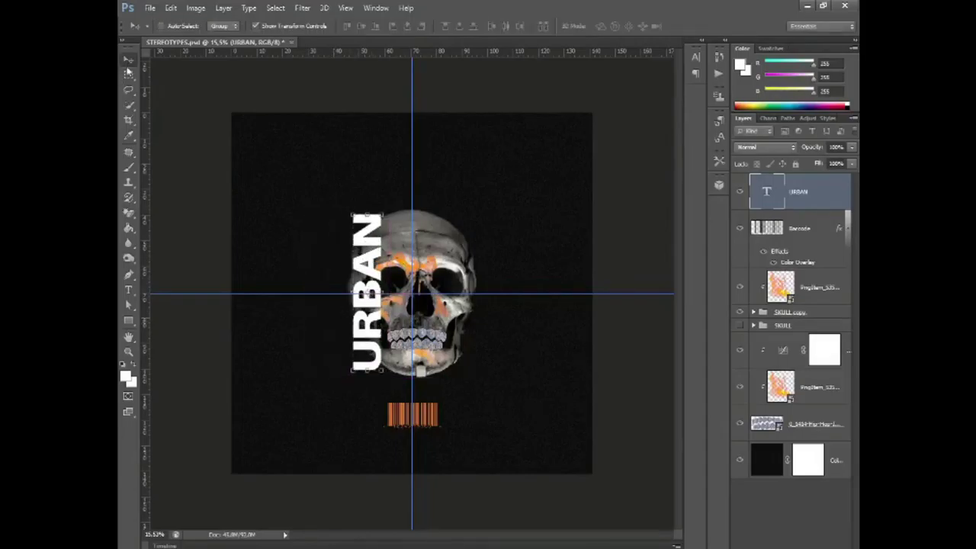
Open the URBAN layer's Layer Style dialog on Stroke settings
click(129, 74)
scroll(442, 240, down, 1)
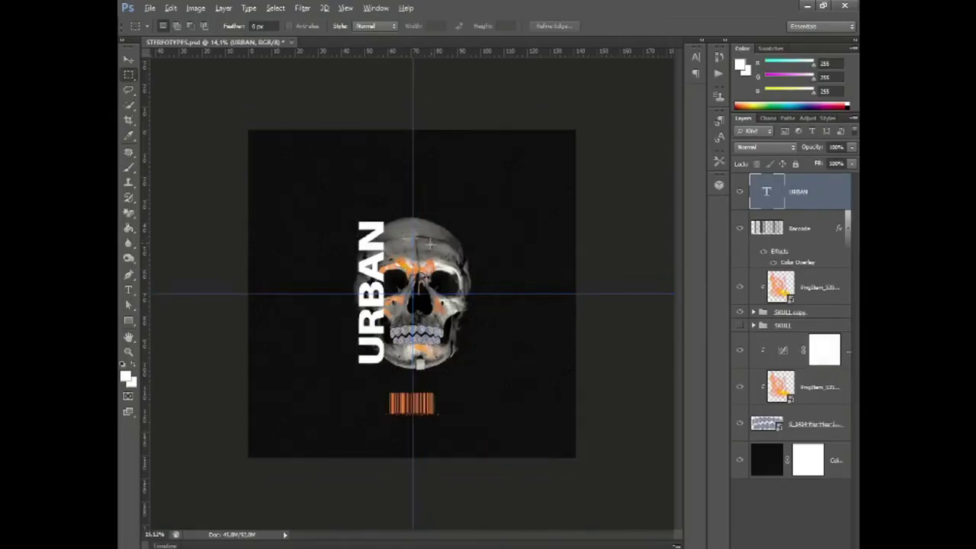
scroll(429, 242, up, 1)
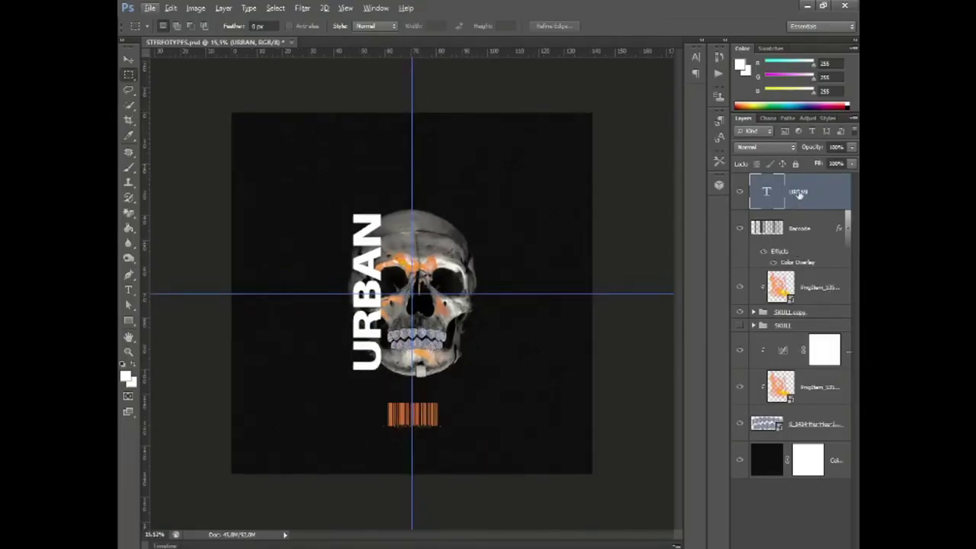
double_click(803, 180)
Turn off URBAN's stroke and add an orange colour overlay sampled from the barcode
click(521, 393)
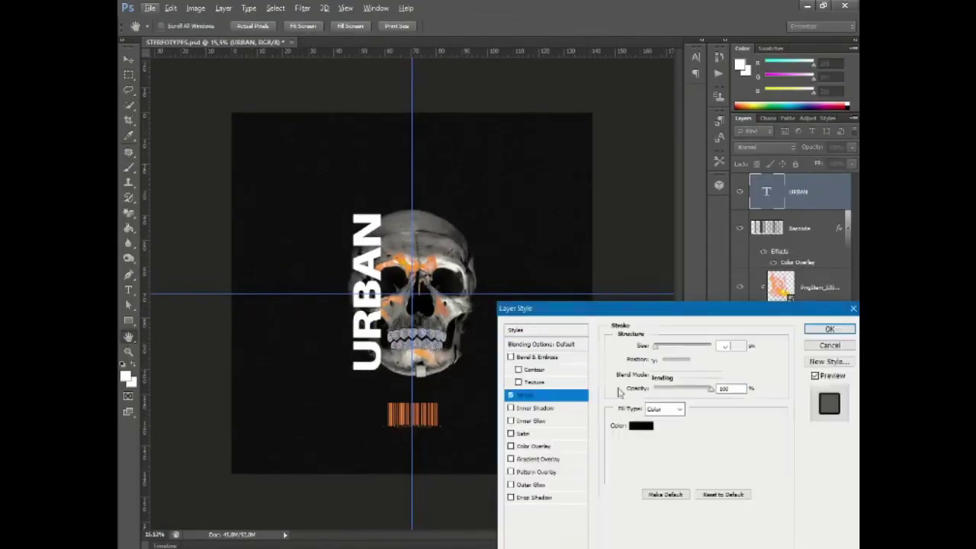
click(510, 394)
click(527, 446)
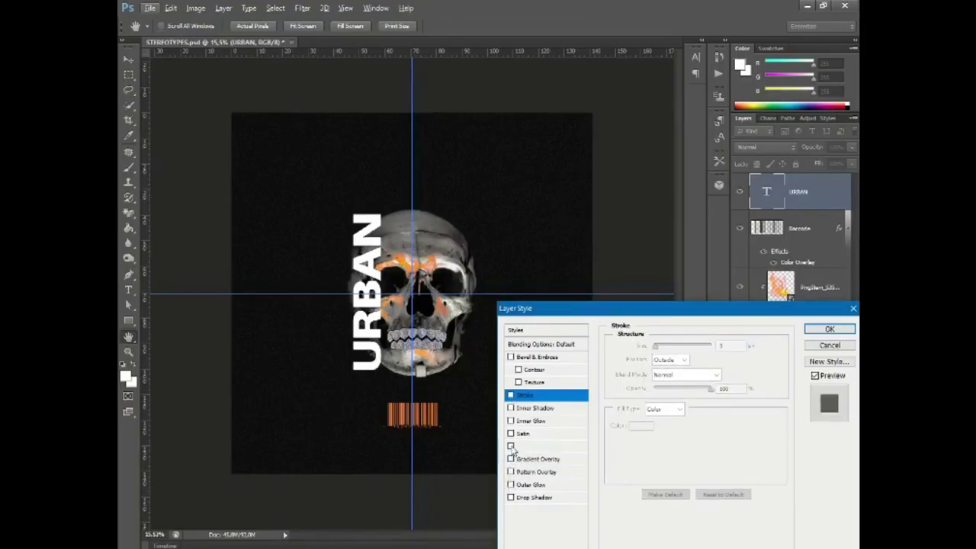
click(735, 347)
click(431, 413)
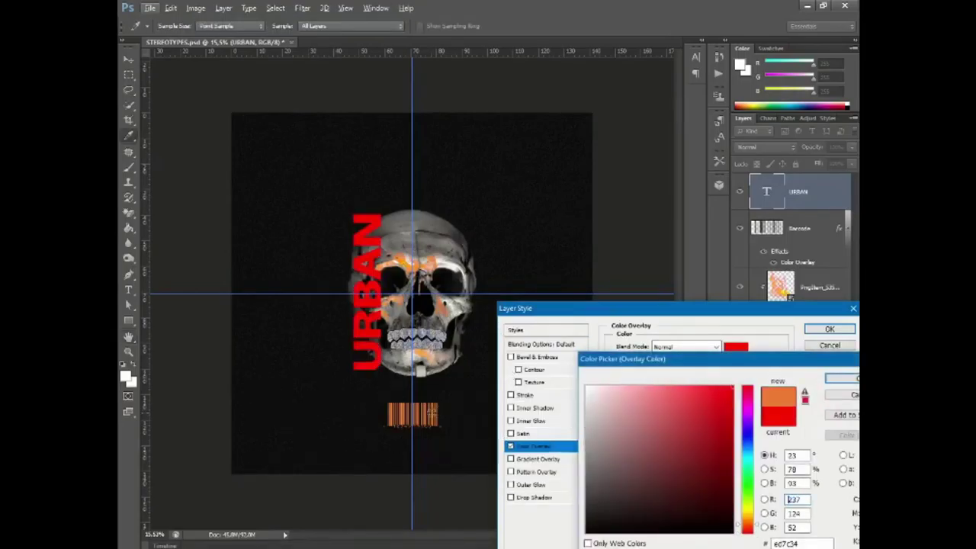
click(662, 387)
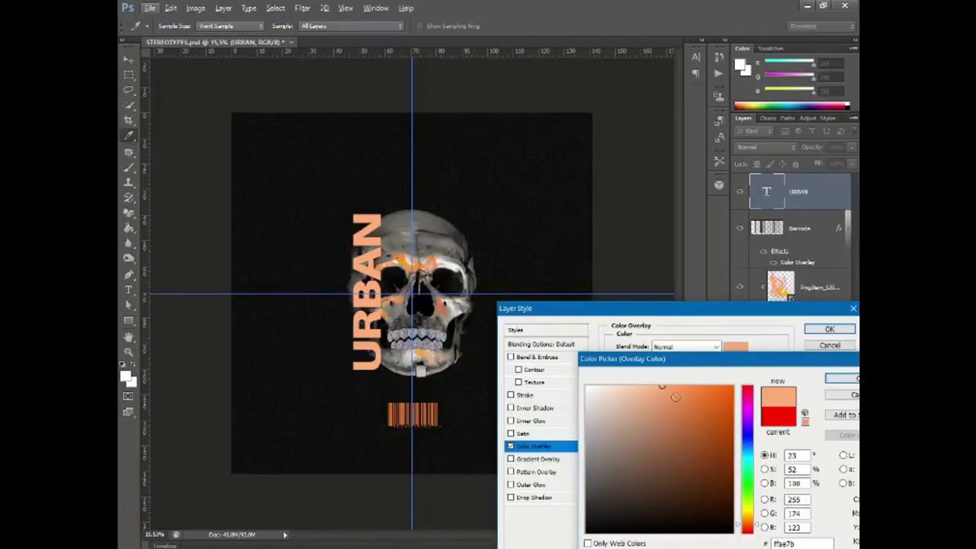
drag(662, 386, 700, 388)
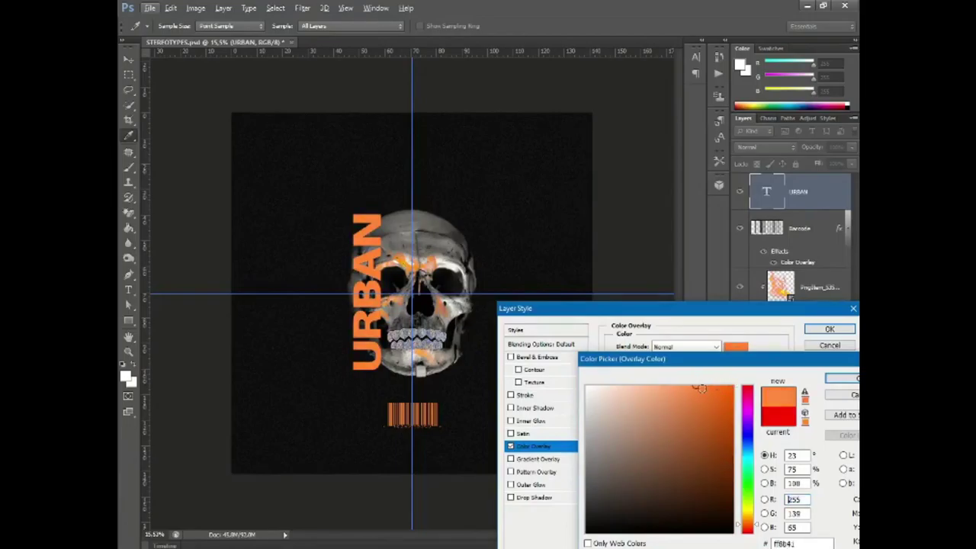
click(841, 378)
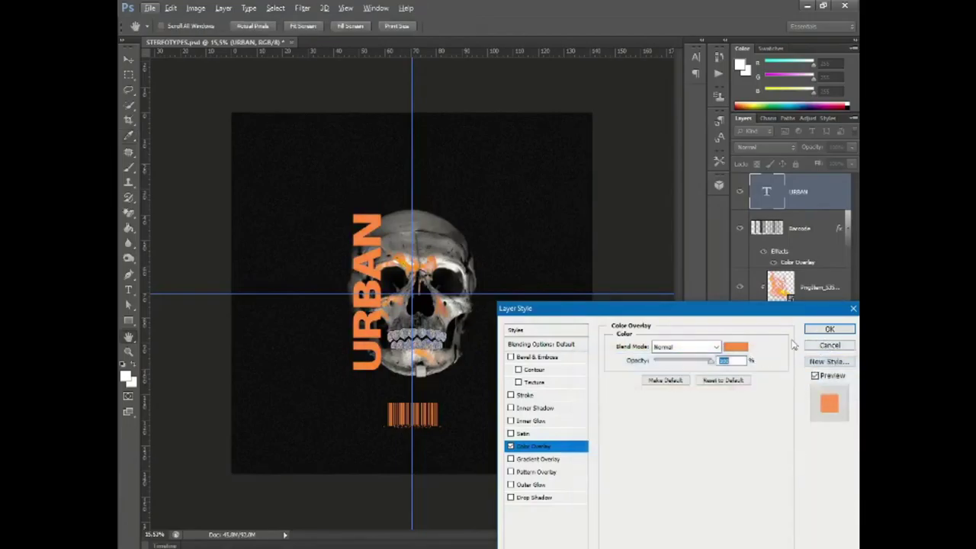
Try a white outline inside and then outside the URBAN letters, then remove it
click(513, 397)
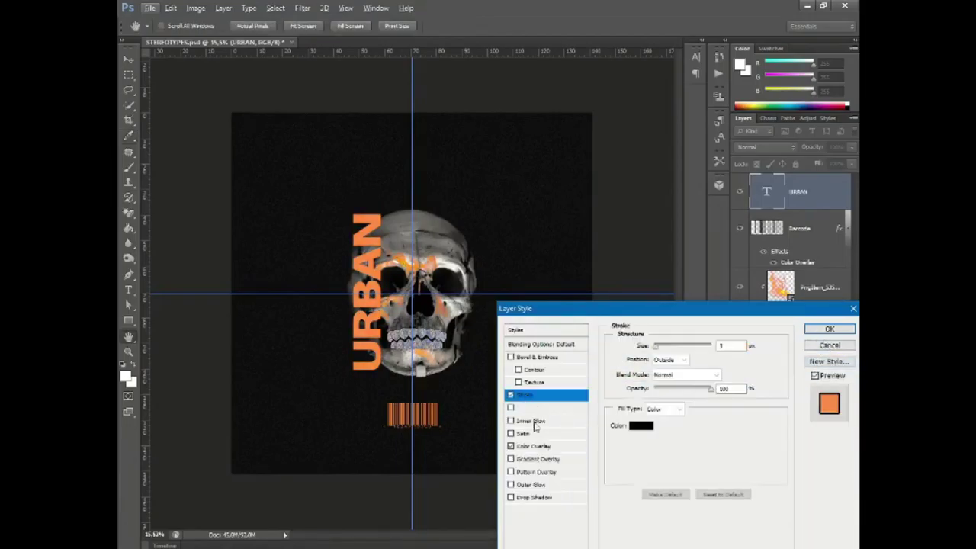
click(637, 432)
click(842, 378)
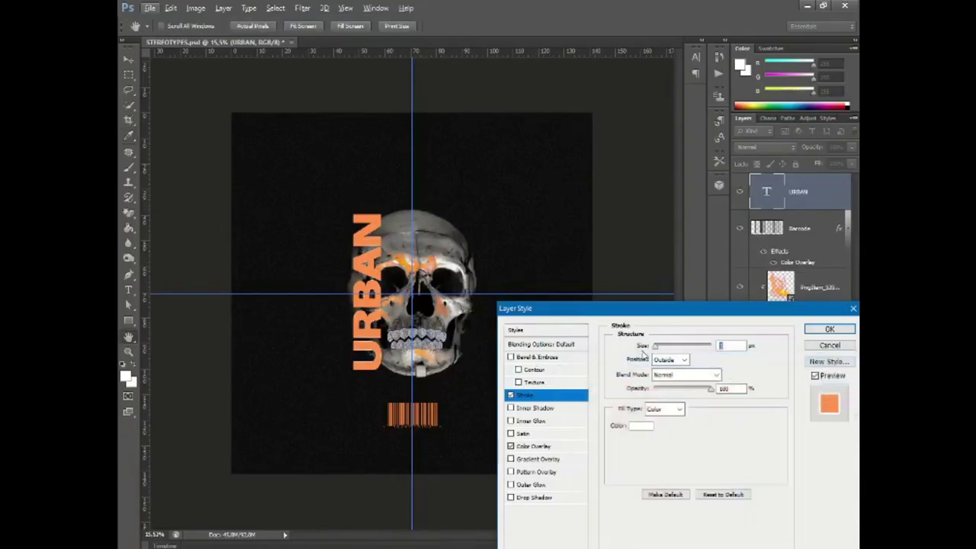
click(670, 359)
click(663, 372)
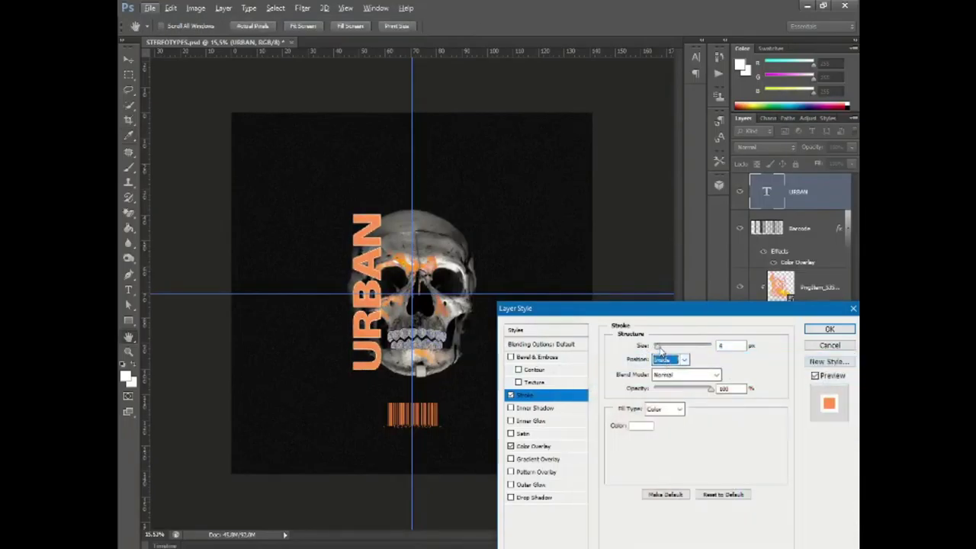
click(670, 359)
click(667, 349)
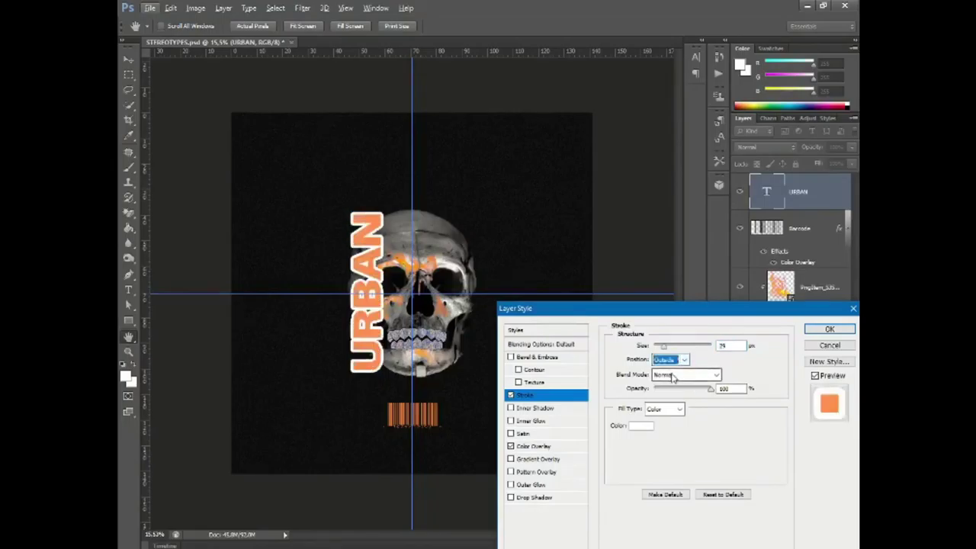
click(511, 395)
click(511, 395)
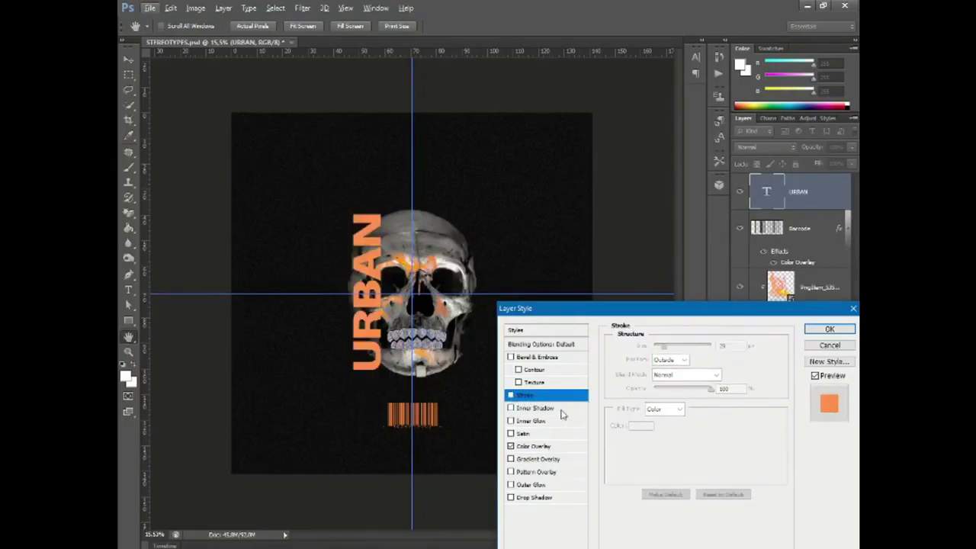
Add a saturated, slightly redder orange outer glow to URBAN and apply the style
click(511, 485)
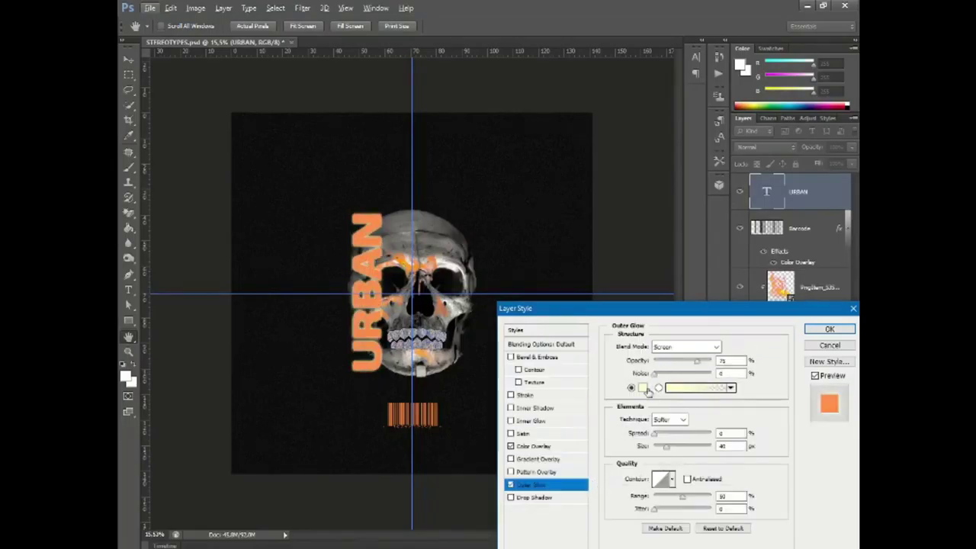
click(645, 392)
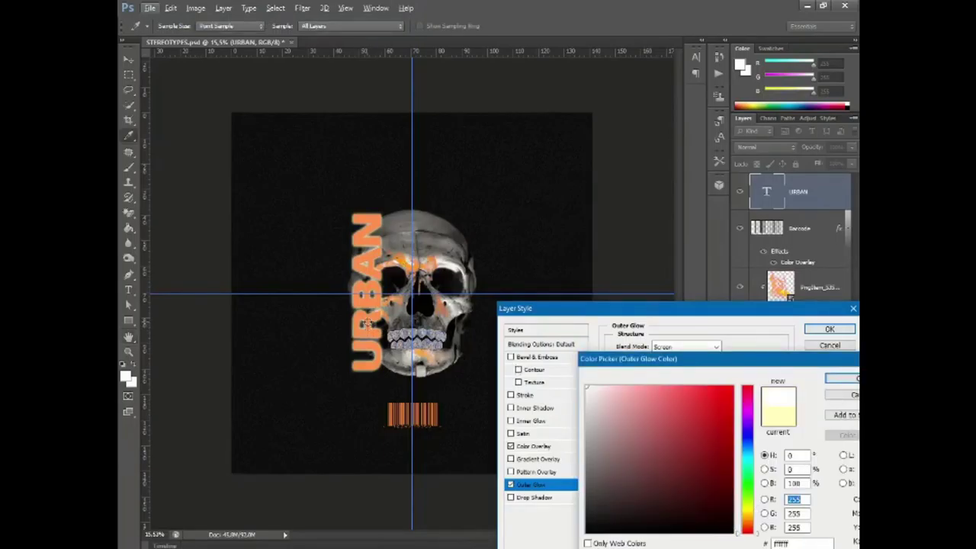
click(725, 387)
drag(747, 532, 747, 523)
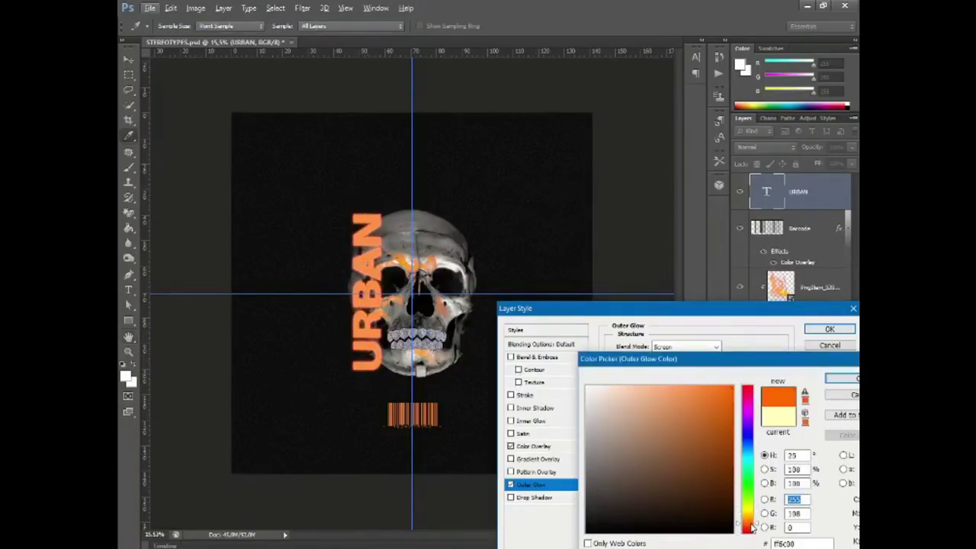
click(842, 378)
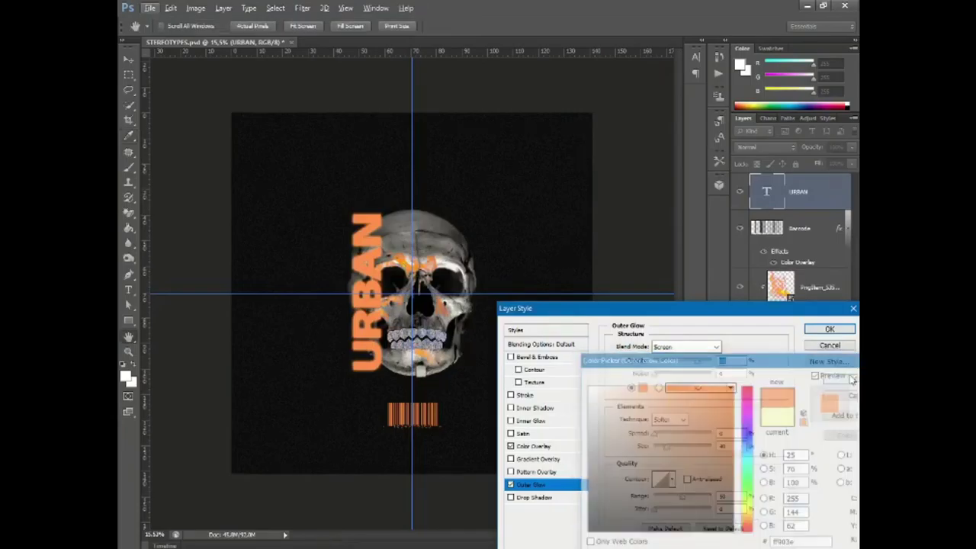
click(643, 388)
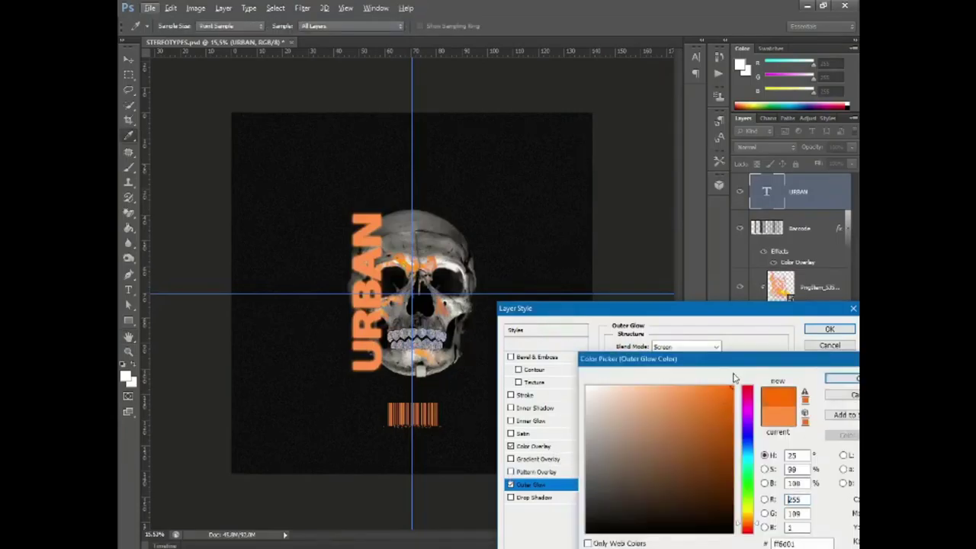
click(842, 377)
click(830, 329)
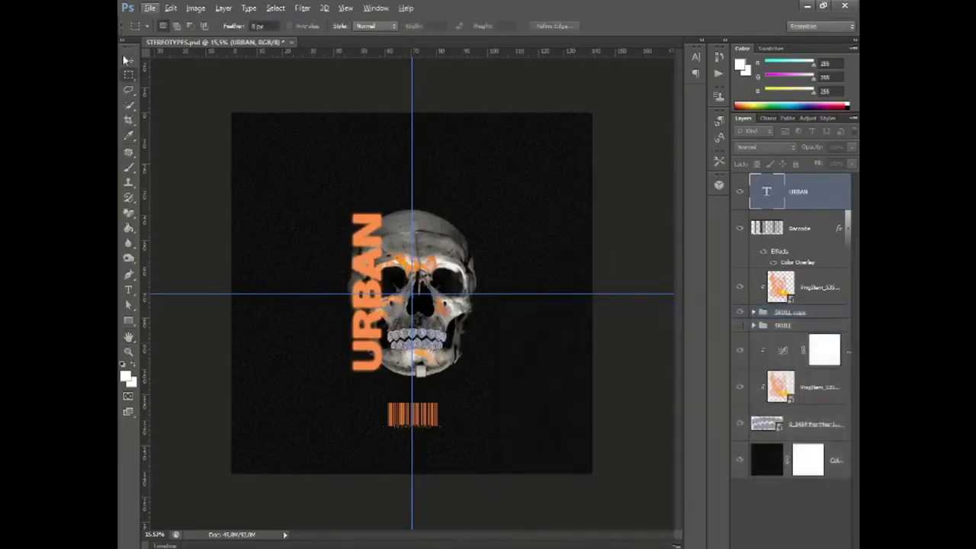
Nudge the URBAN text slightly into position and save the document
click(129, 58)
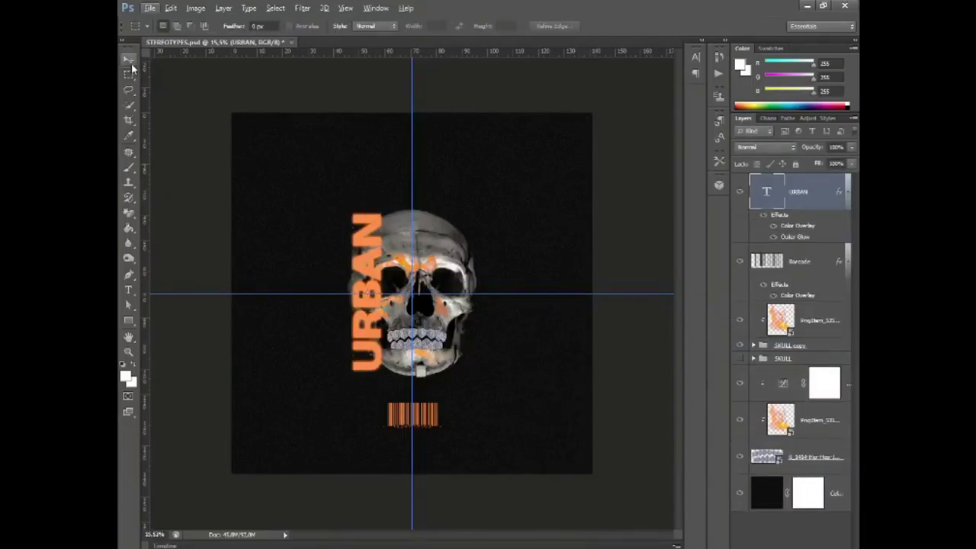
drag(369, 258, 363, 258)
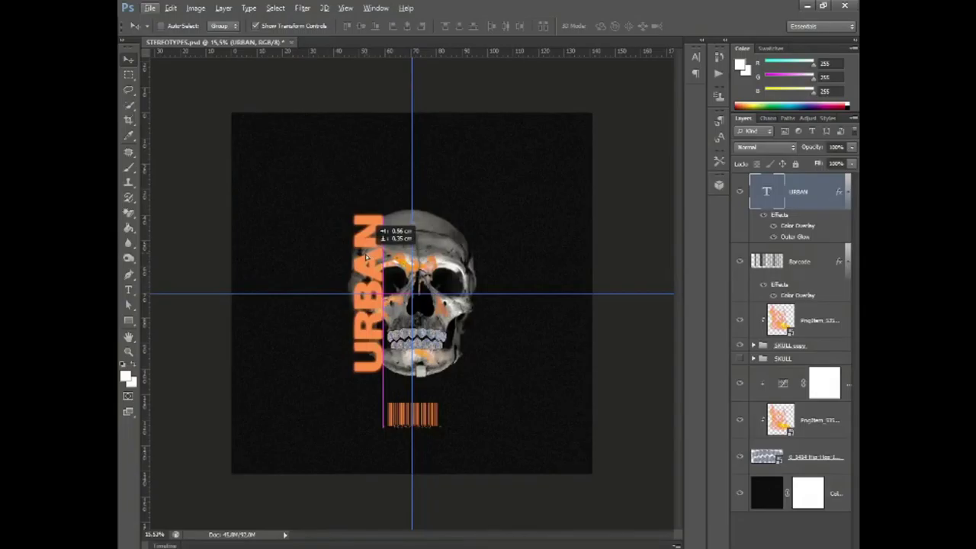
drag(364, 257, 379, 261)
click(129, 74)
click(129, 58)
click(149, 7)
click(132, 72)
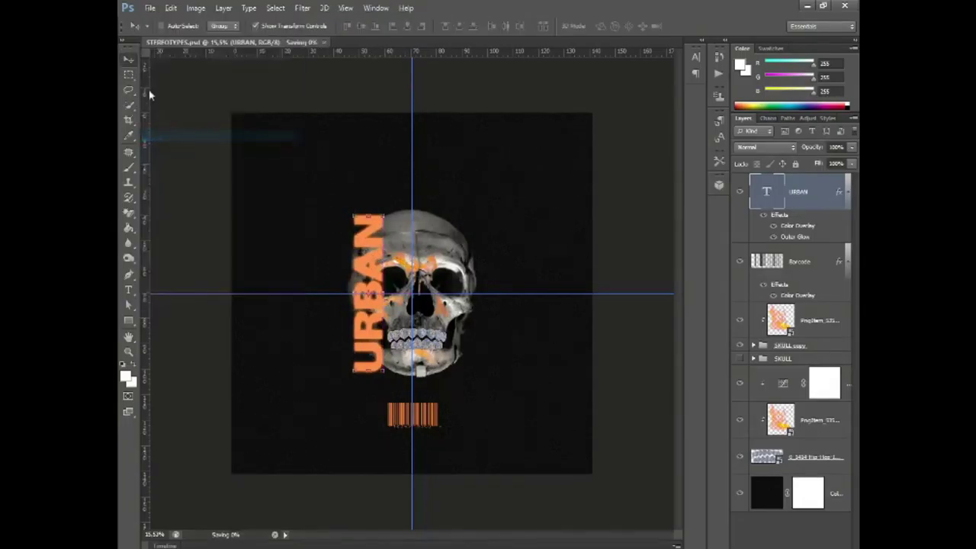
click(131, 72)
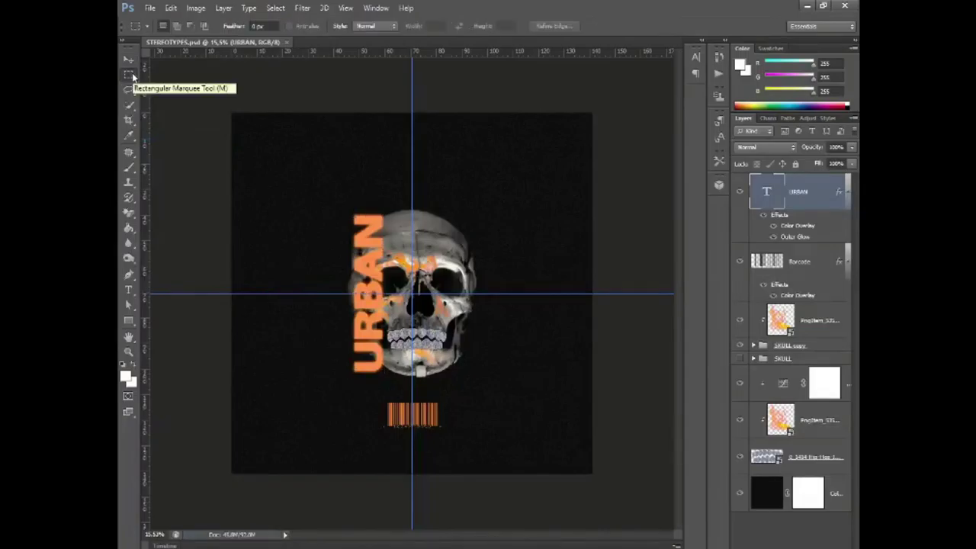
Hide URBAN's outer glow and add a stroke sampled from the text's own orange
click(773, 237)
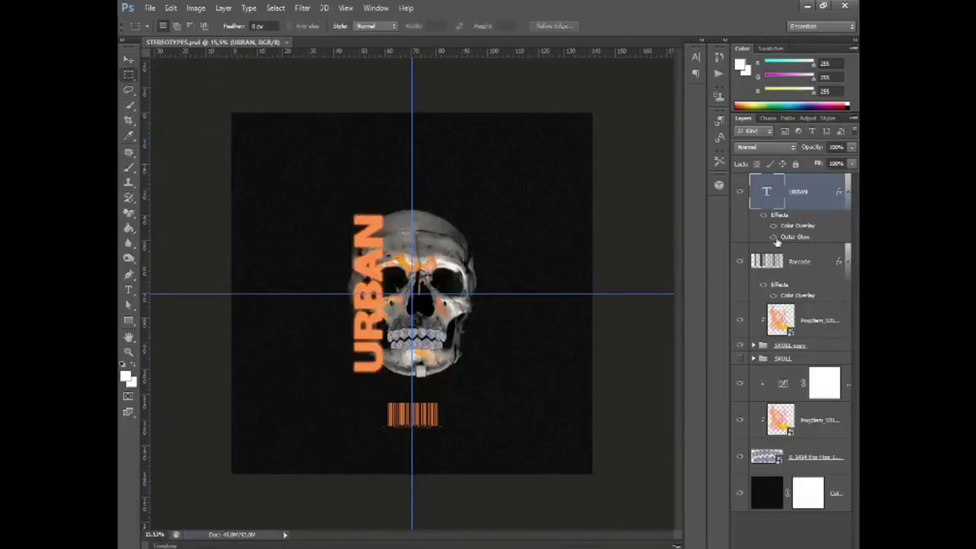
double_click(819, 191)
click(533, 394)
click(621, 420)
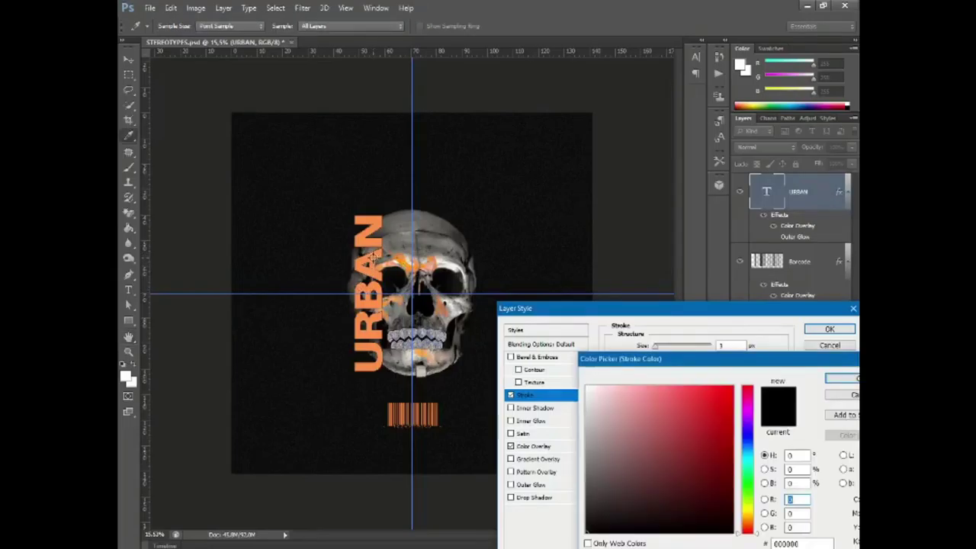
click(376, 258)
click(838, 384)
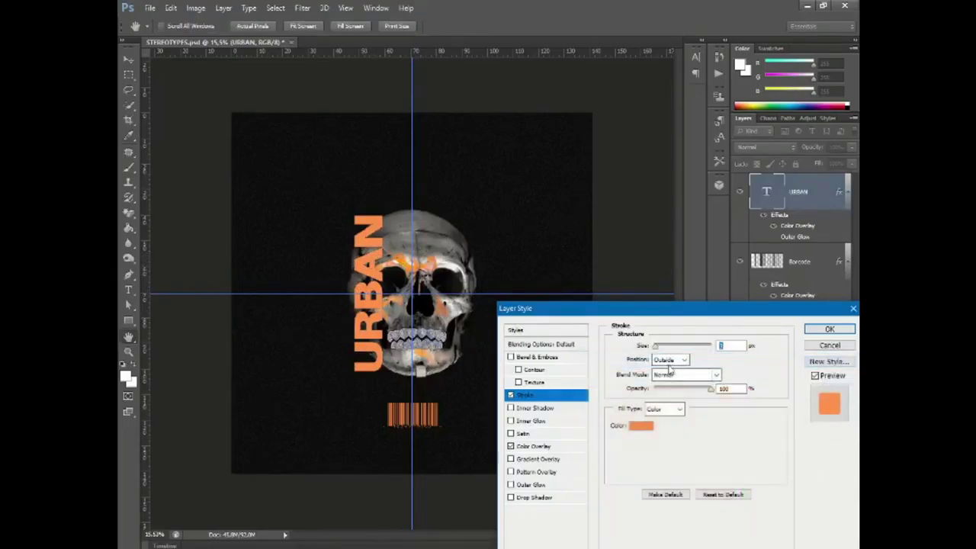
click(829, 328)
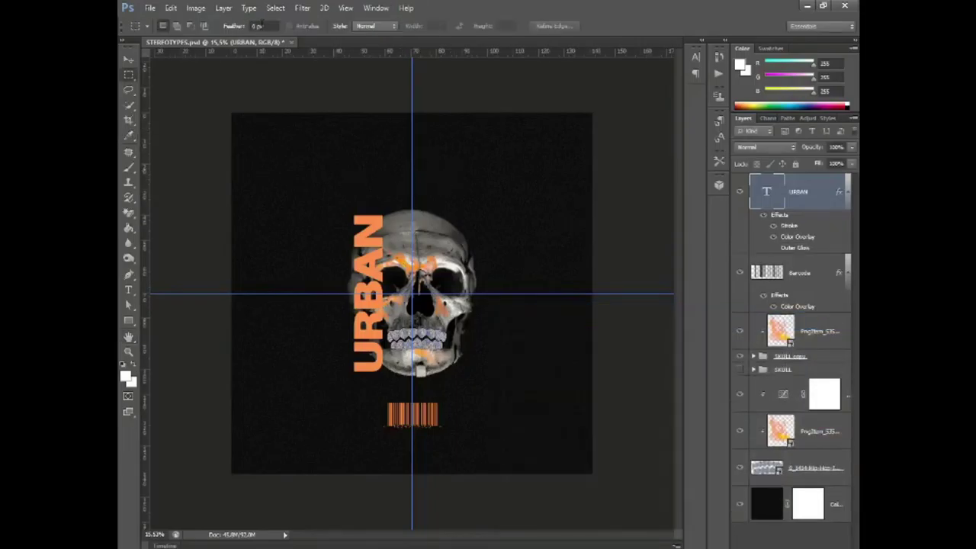
click(302, 8)
click(427, 162)
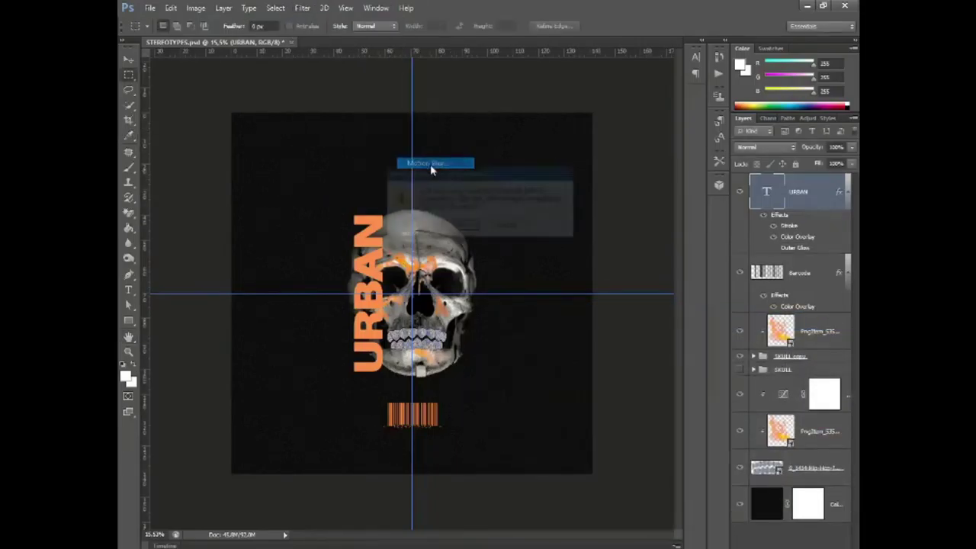
click(465, 225)
drag(664, 481, 690, 482)
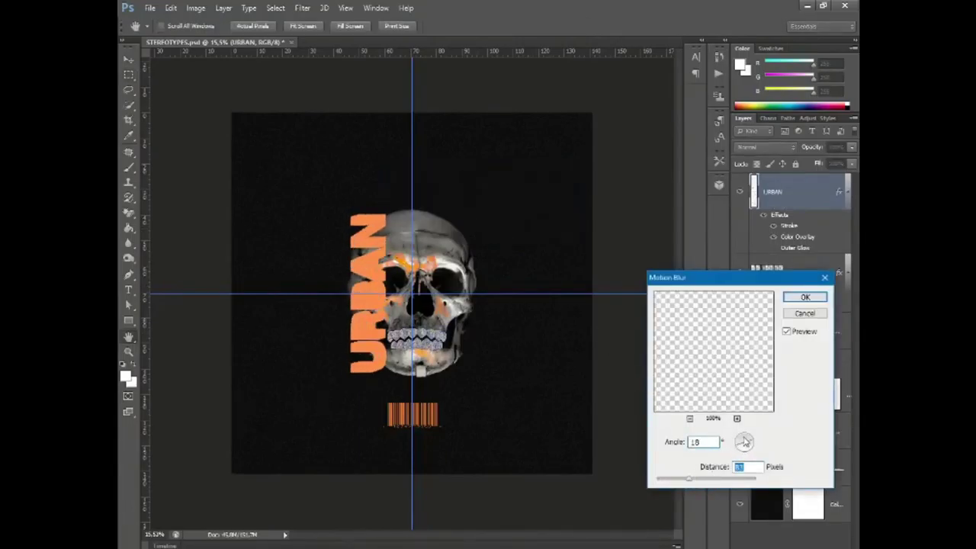
click(805, 297)
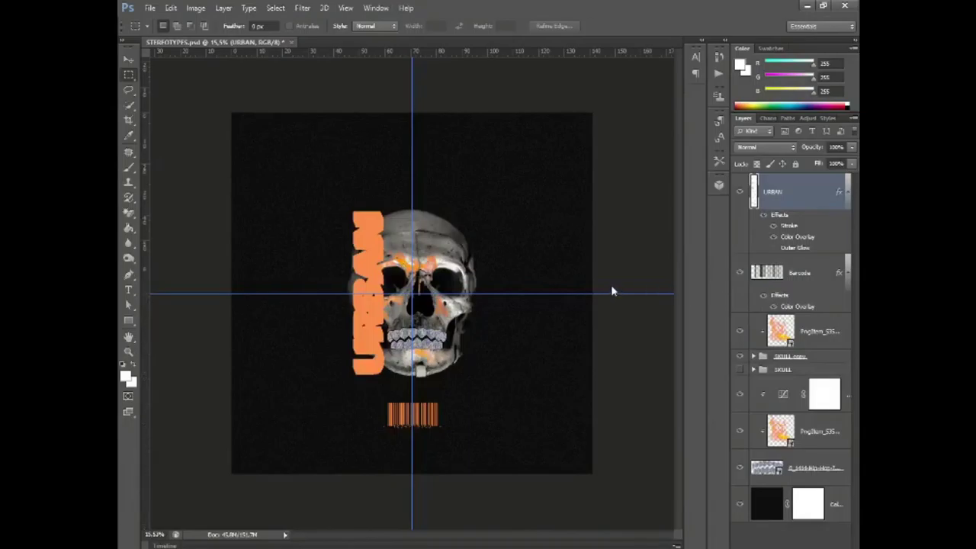
key(ctrl+alt+z)
key(ctrl+alt+z)
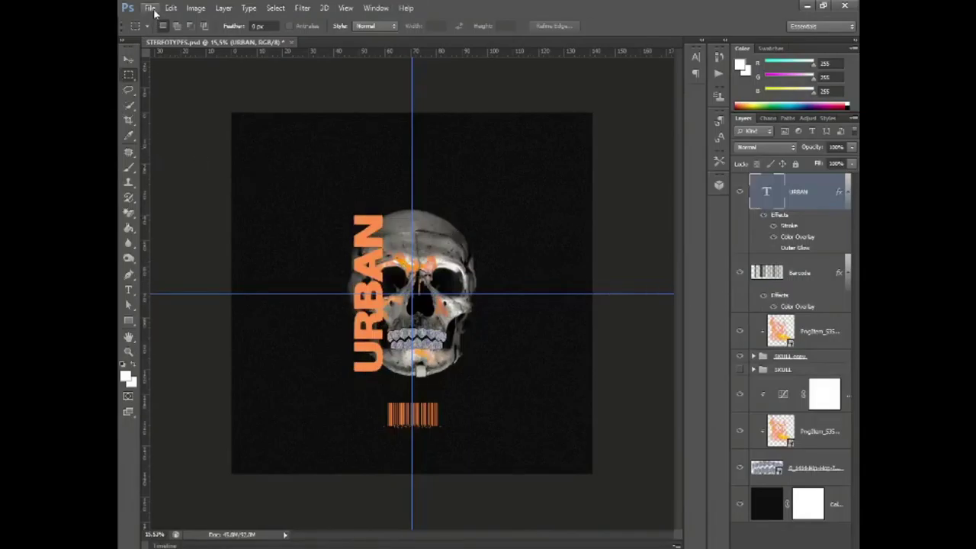
click(150, 8)
click(164, 196)
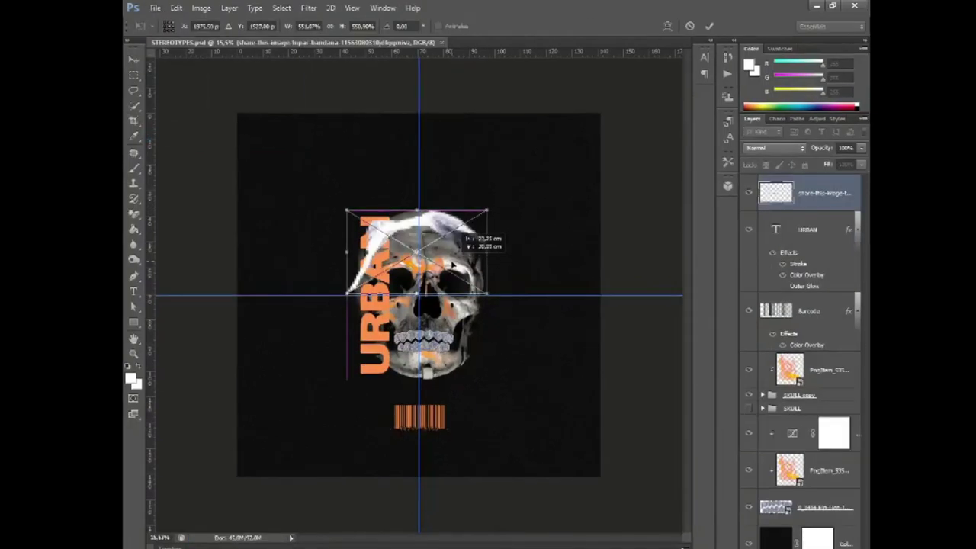
Commit the placed bandana, move it below URBAN, and enlarge it over the skull's head
key(Return)
drag(830, 203, 827, 274)
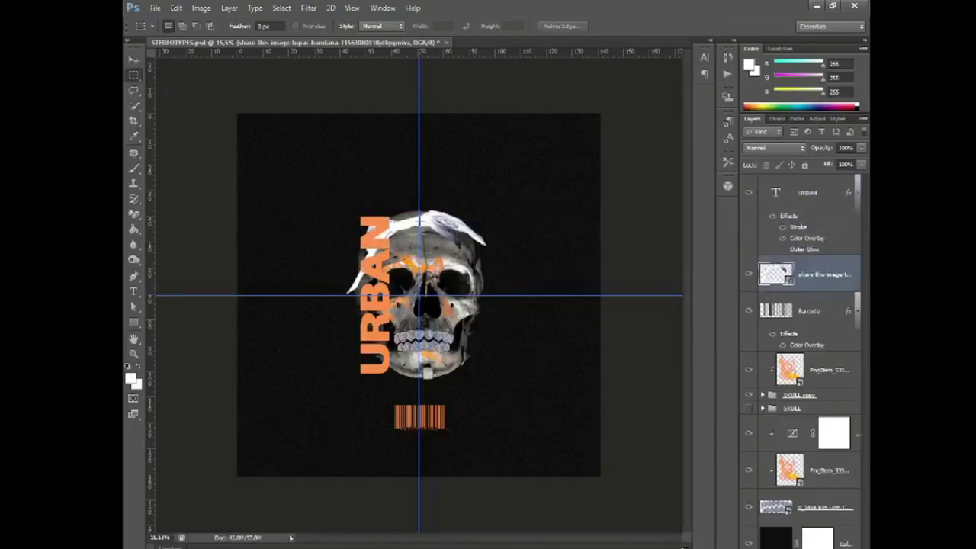
click(133, 58)
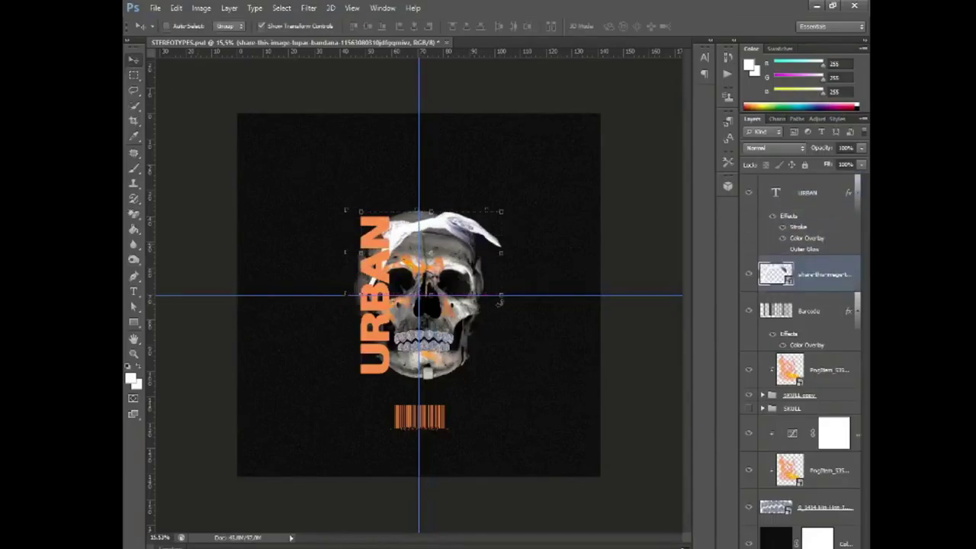
drag(503, 296, 529, 311)
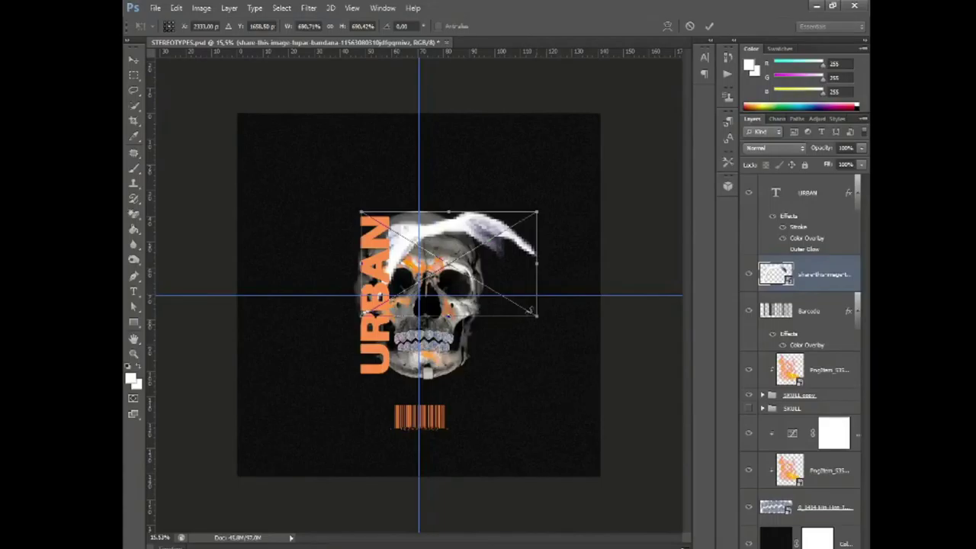
drag(498, 246, 475, 245)
key(Return)
Lower the bandana layer's opacity to about 83%
scroll(481, 240, up, 1)
key(alt)
scroll(499, 232, down, 1)
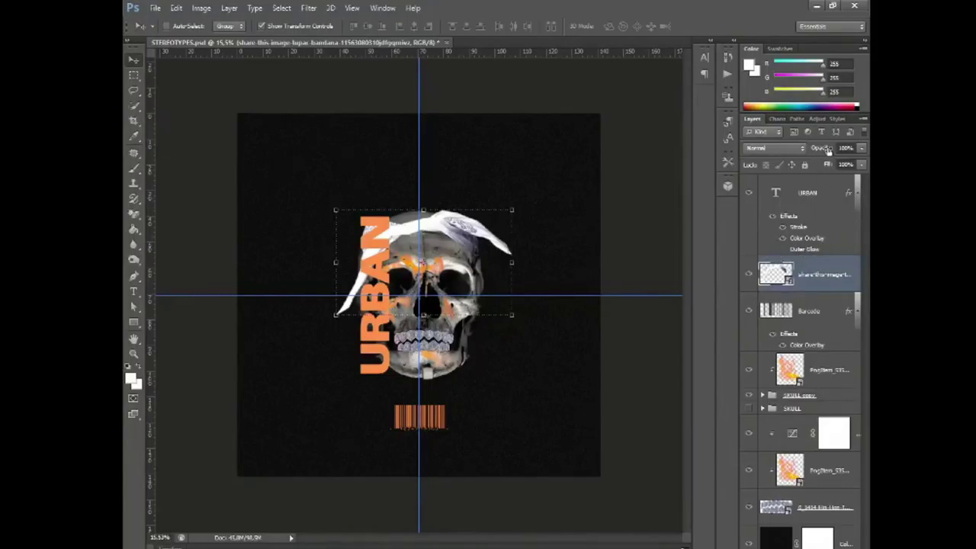
mouse_move(829, 150)
mouse_down()
mouse_move(820, 151)
mouse_move(826, 167)
mouse_up()
Add a Curves adjustment layer bent to darken the shadows and reshape the highlights
click(801, 543)
click(793, 386)
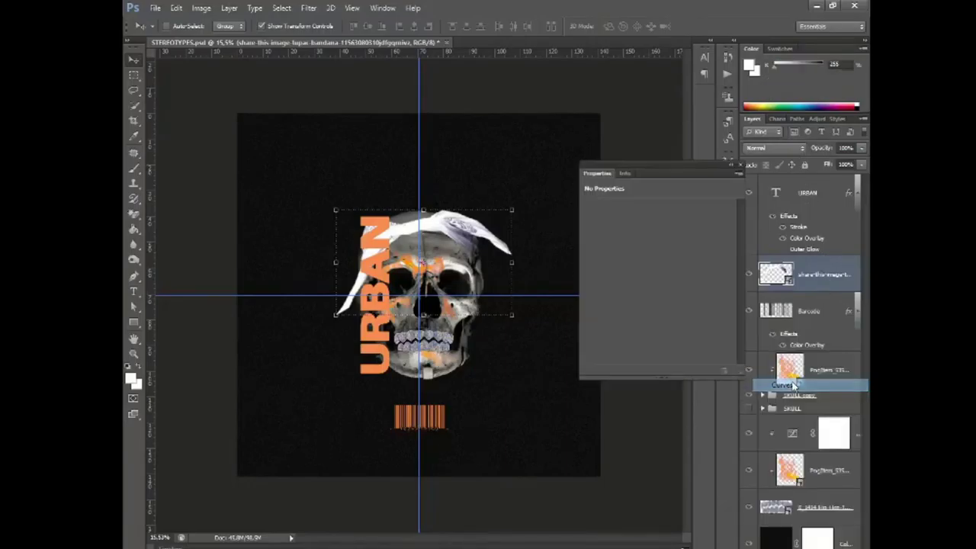
mouse_move(629, 330)
mouse_down()
mouse_move(637, 334)
mouse_move(697, 280)
mouse_up()
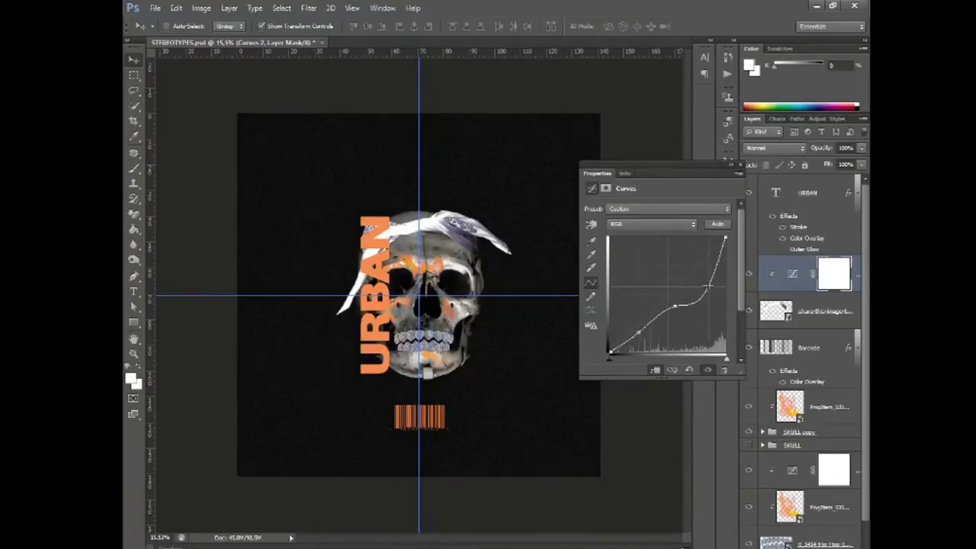
drag(711, 266, 713, 262)
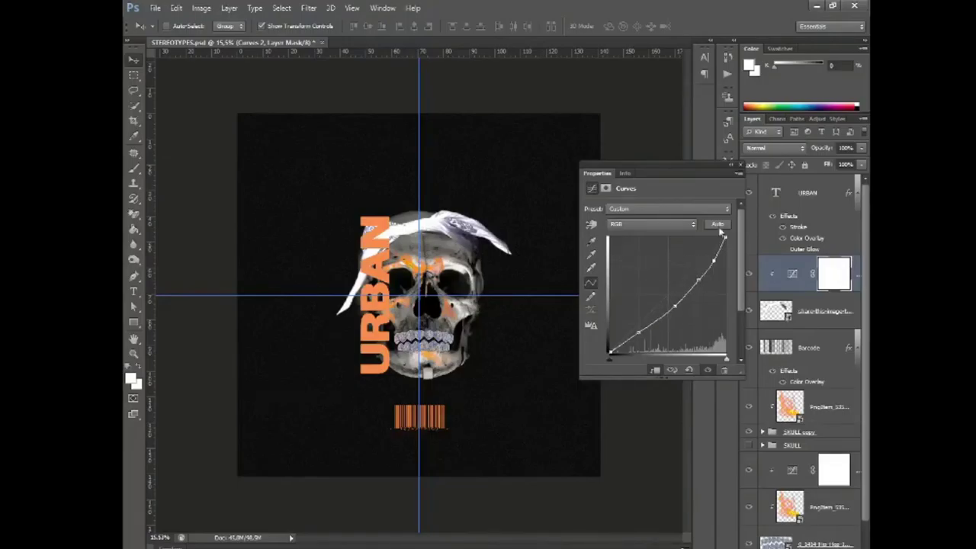
click(741, 167)
Add a Levels adjustment layer with the midtones set to 0.80
click(793, 546)
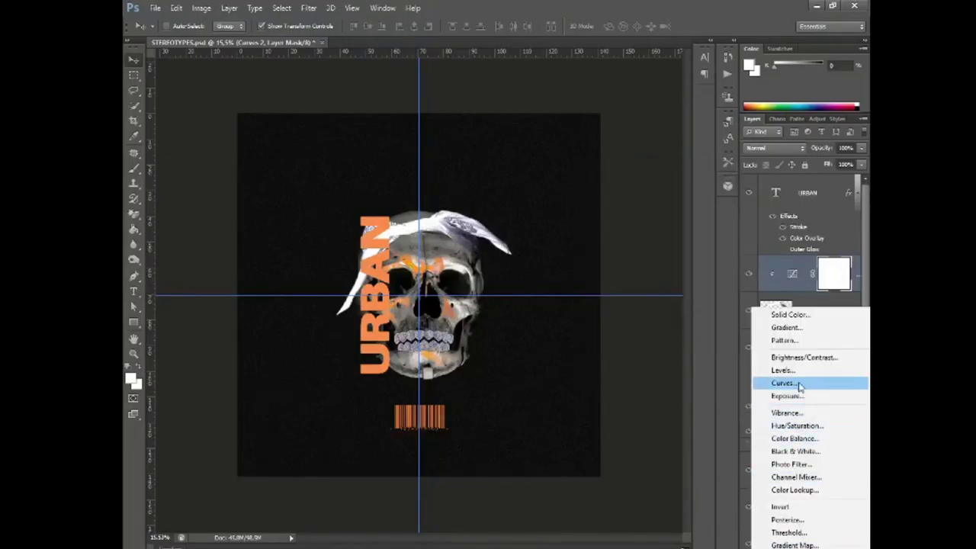
click(783, 369)
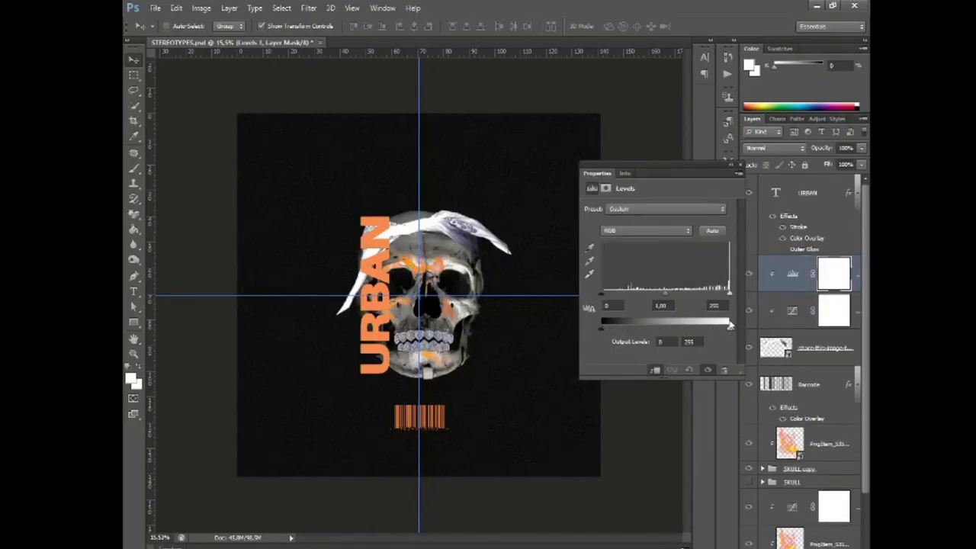
drag(725, 332, 730, 331)
drag(662, 295, 676, 295)
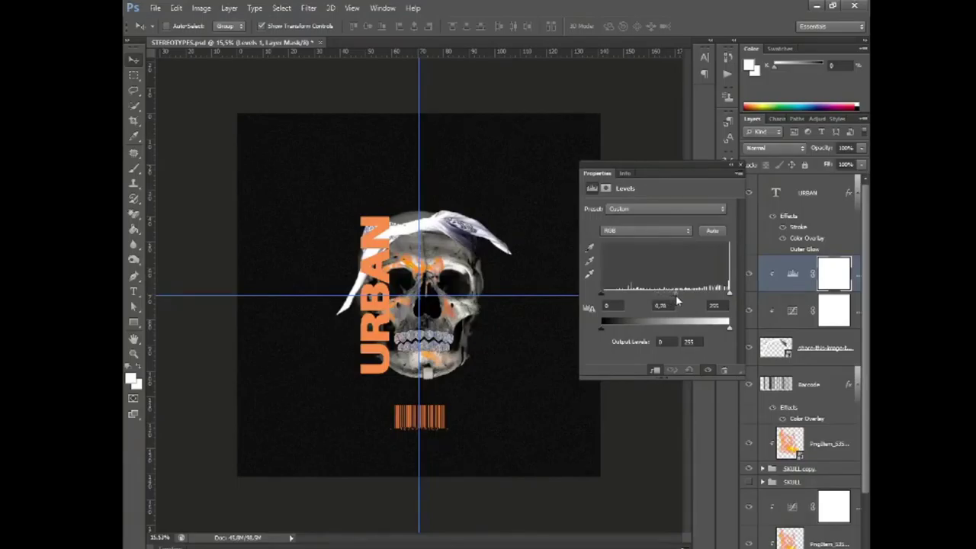
Close the Levels properties and save the document
click(739, 166)
click(156, 8)
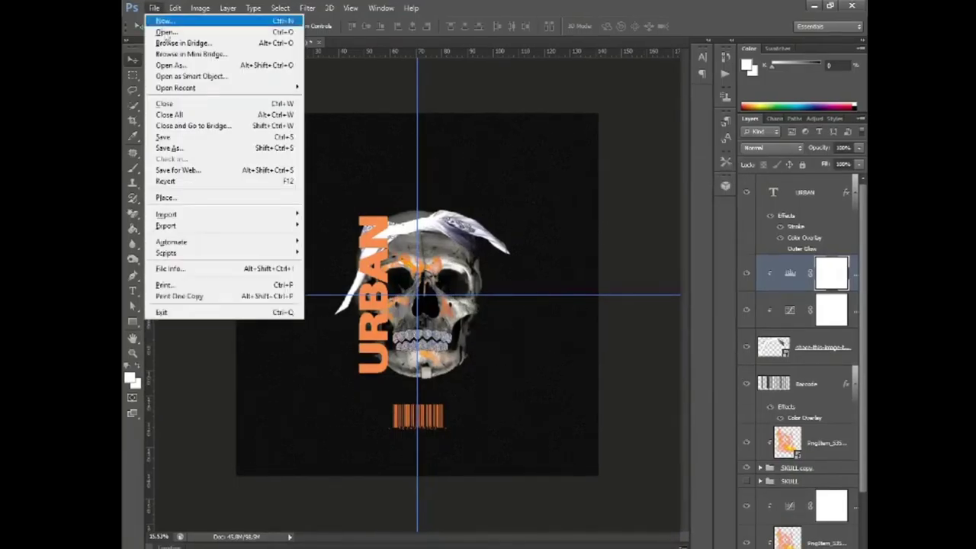
click(163, 137)
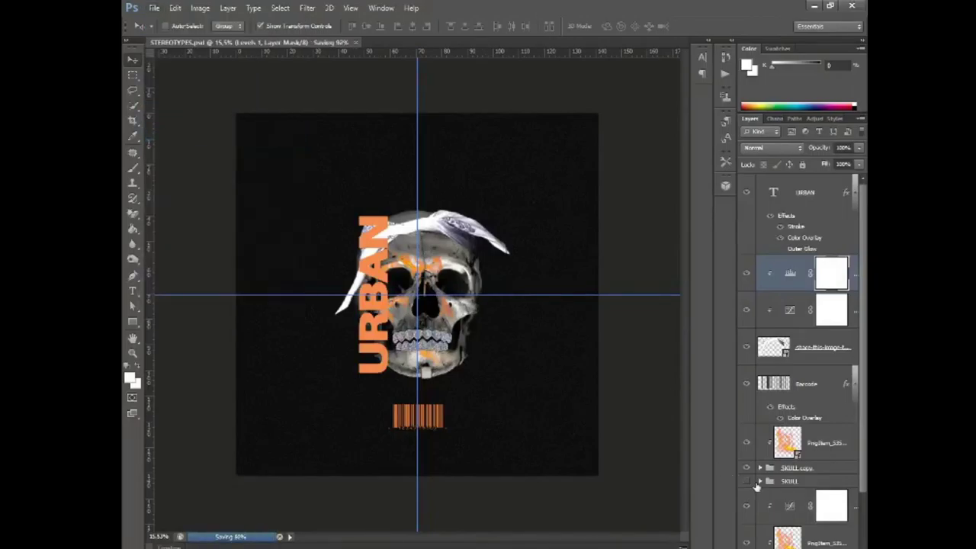
scroll(757, 486, down, 2)
Toggle the background, barcode and URBAN colour overlay off and on to compare, then save again
click(747, 542)
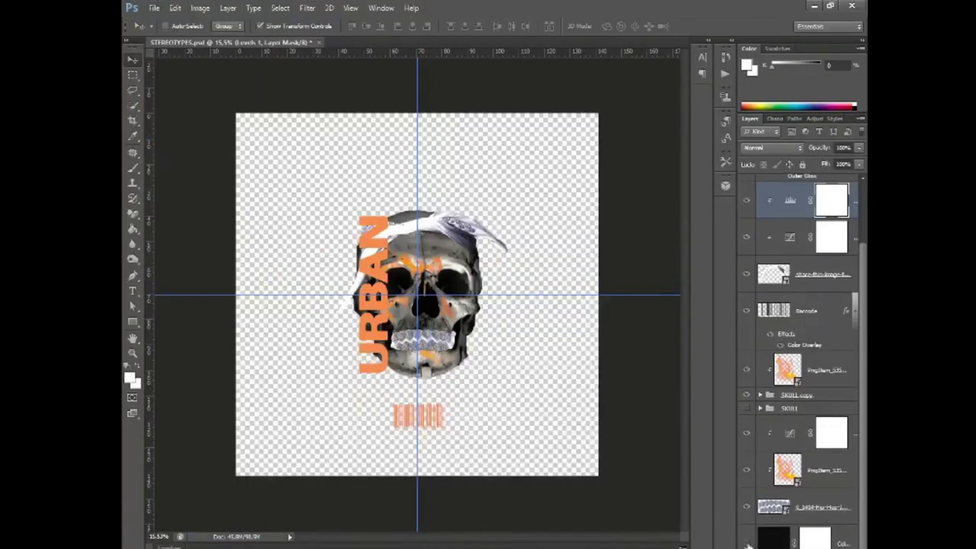
click(746, 541)
scroll(792, 457, up, 1)
scroll(793, 458, up, 1)
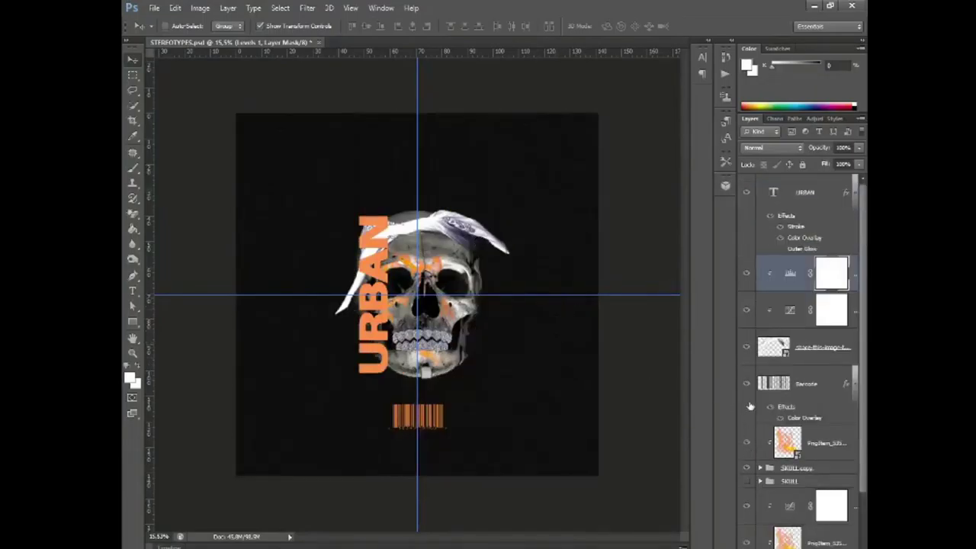
click(746, 385)
click(746, 385)
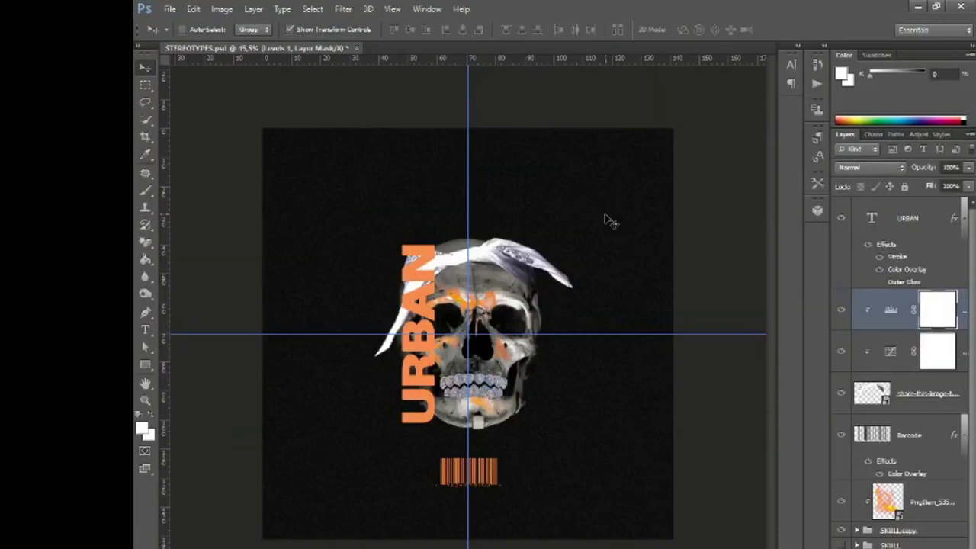
click(879, 270)
click(880, 269)
click(169, 9)
click(183, 151)
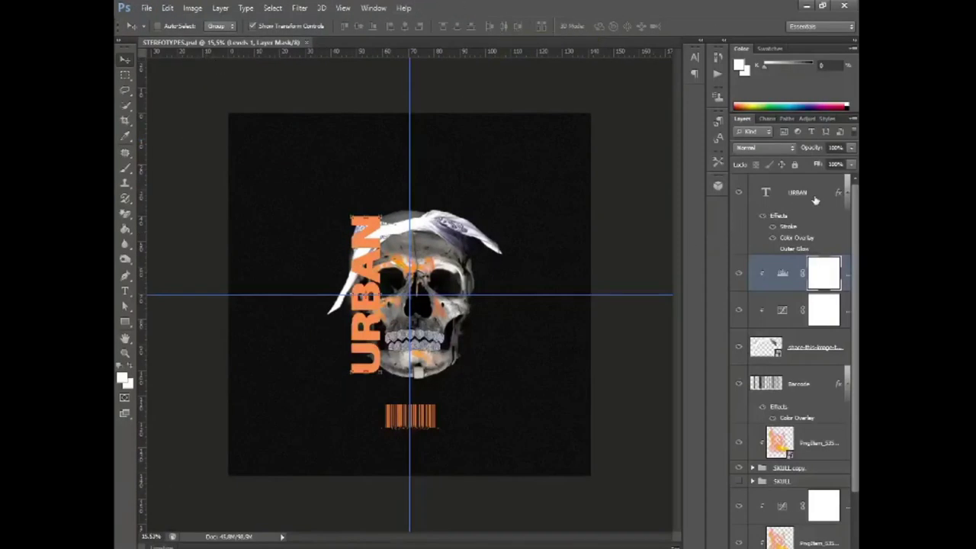
Duplicate the URBAN layer and rotate the copy 90° counterclockwise with flips so it reads horizontally
click(801, 195)
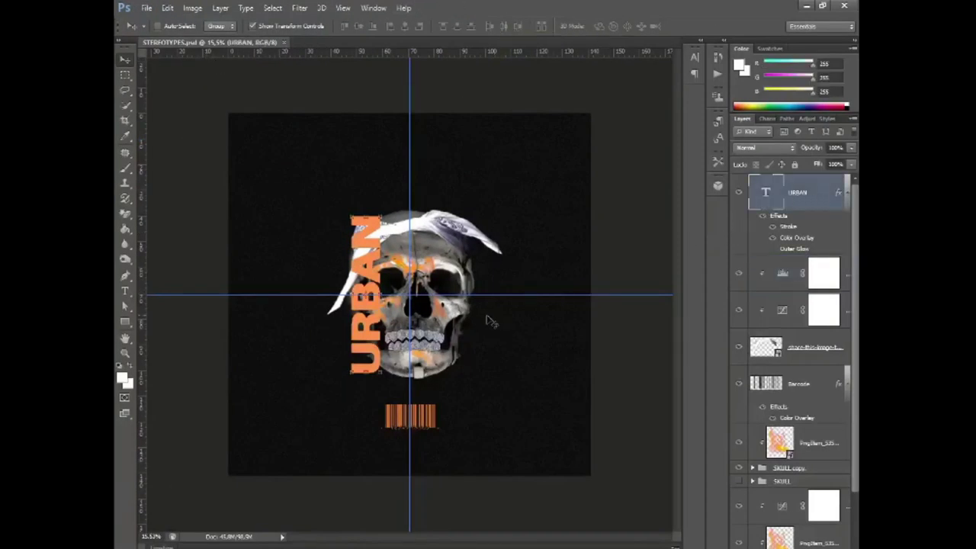
key(ctrl+j)
drag(378, 349, 490, 349)
key(ctrl+t)
right_click(477, 332)
click(538, 488)
right_click(503, 287)
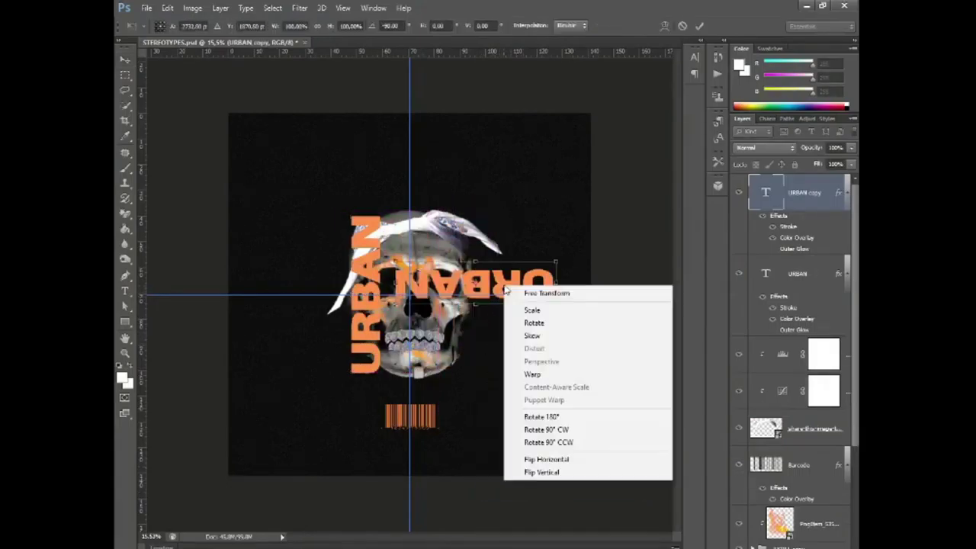
click(544, 459)
right_click(520, 282)
click(542, 467)
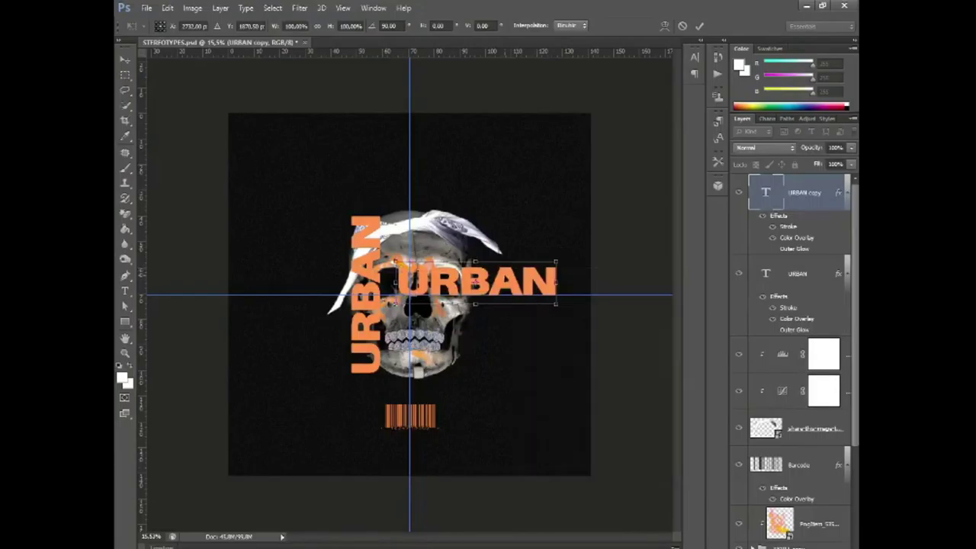
Move the copy above the skull, commit it, and delete its letters with the Type tool
drag(502, 290, 435, 201)
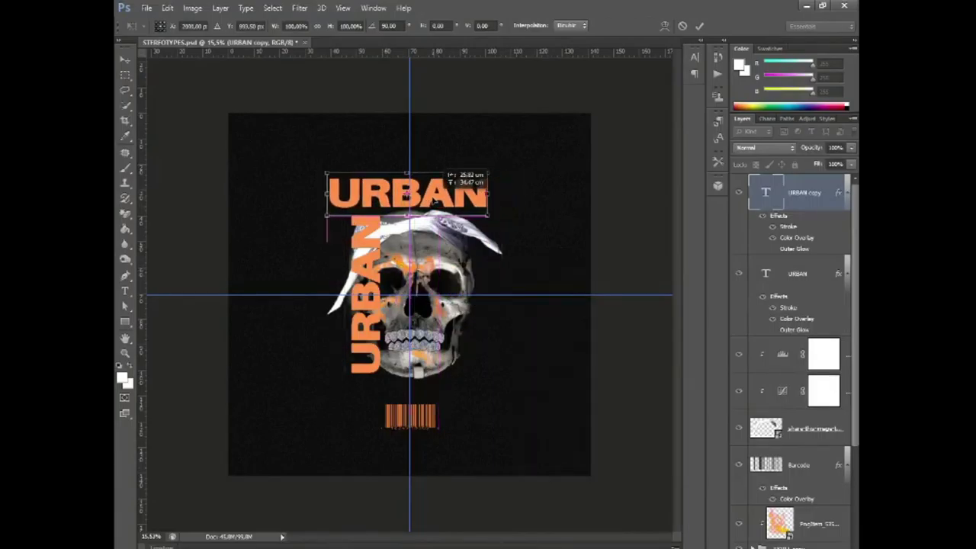
key(Return)
key(t)
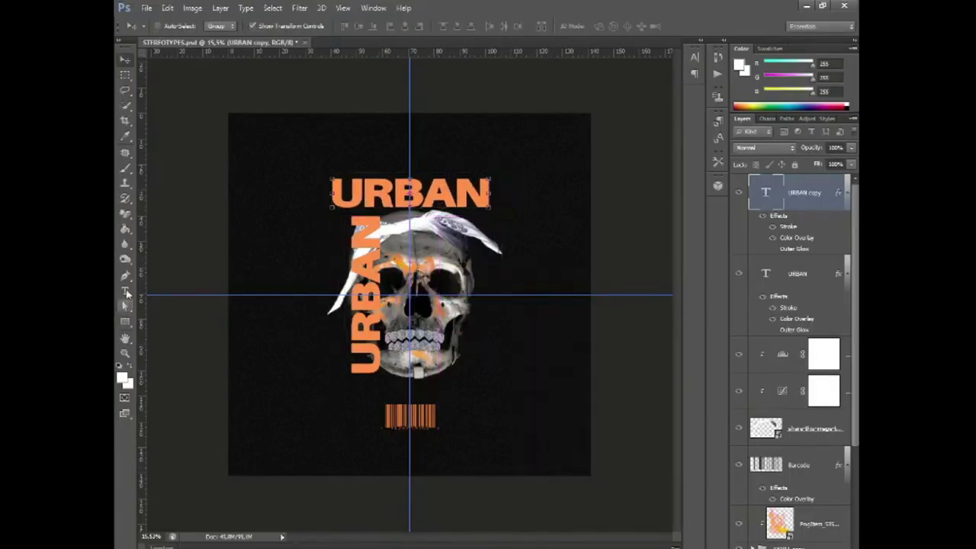
click(479, 195)
key(BackSpace)
key(BackSpace)
key(BackSpace)
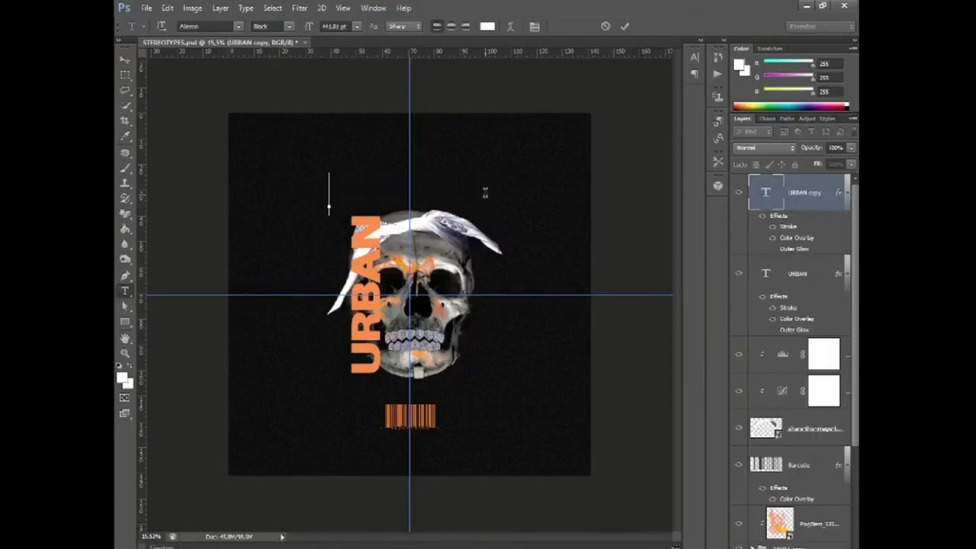
click(344, 192)
Clear trial digits and a first attempt, then type 'streetwear' as the copy's new text
text(267)
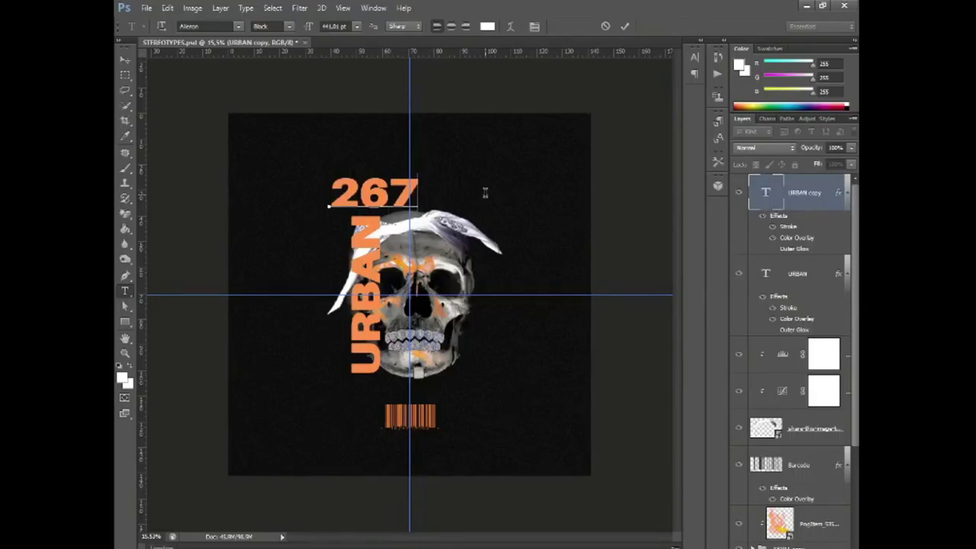
text(2021)
key(BackSpace)
key(BackSpace)
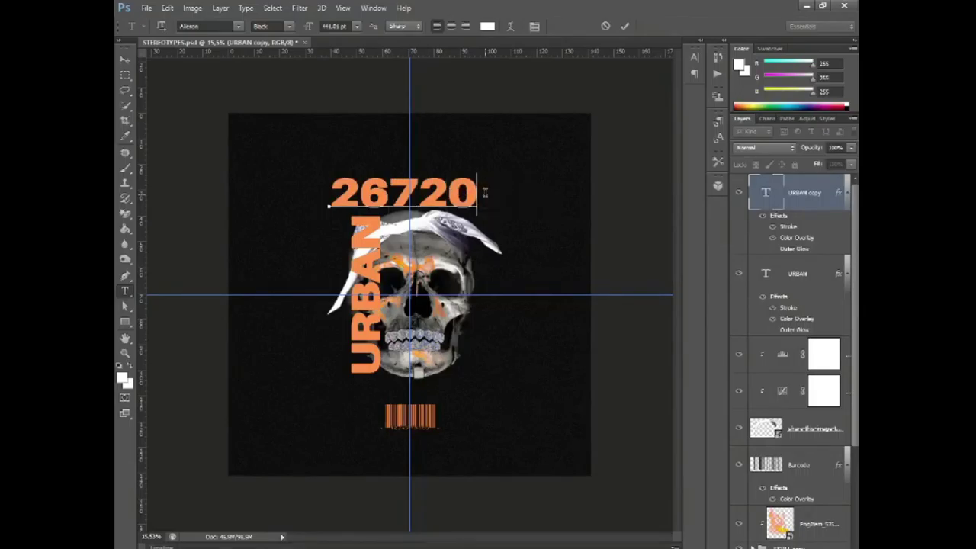
key(BackSpace)
key(BackSpace)
key(BackSpace)
key(BackSpace)
key(BackSpace)
text(st)
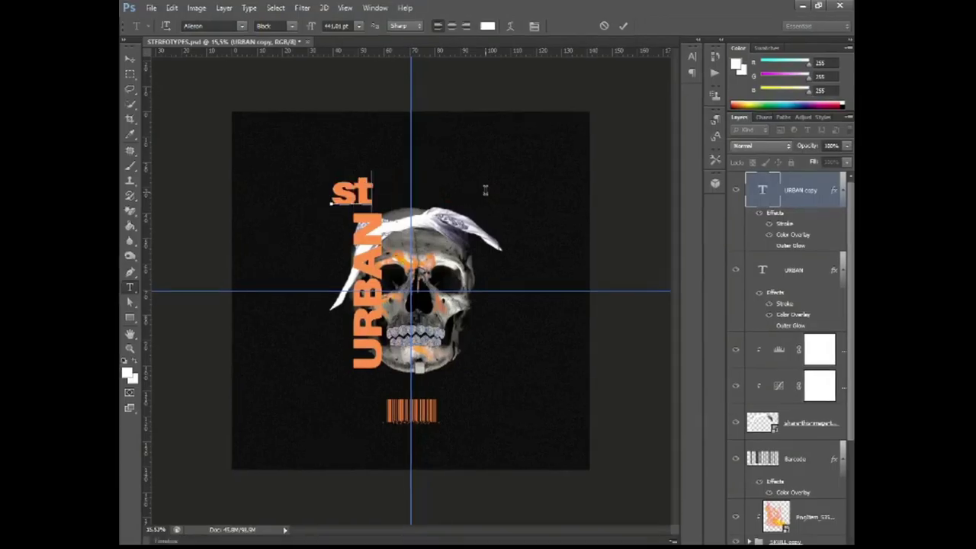
text(reetwea)
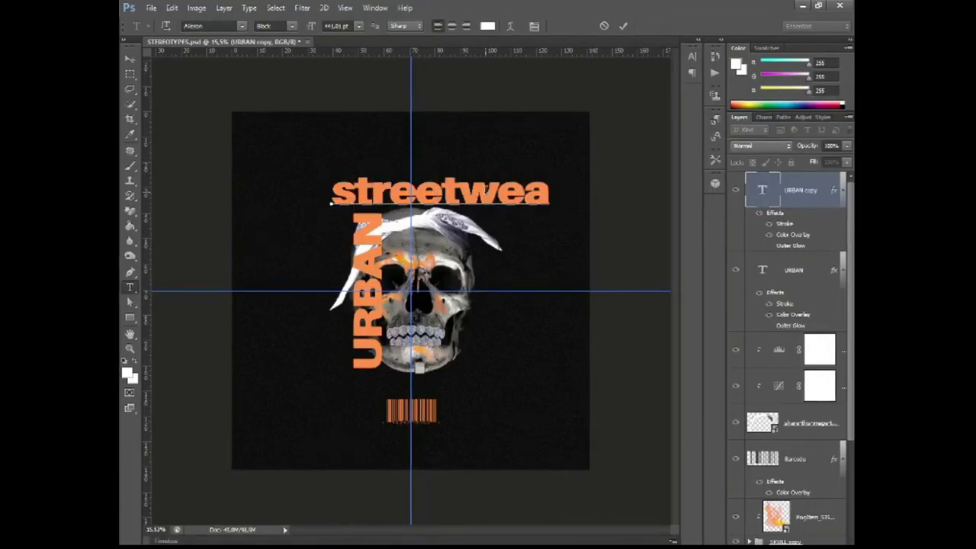
key(BackSpace)
key(BackSpace)
key(BackSpace)
text(streetwe)
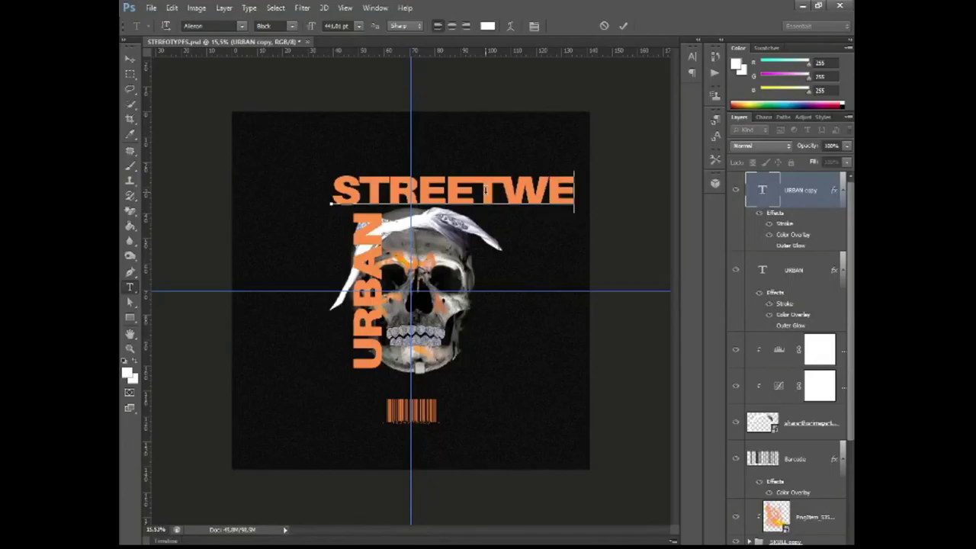
text(ar)
Try superscript, subscript, underline and strikethrough on STREETWEAR GARMENT, then scale it above the skull
click(130, 59)
click(374, 8)
click(385, 129)
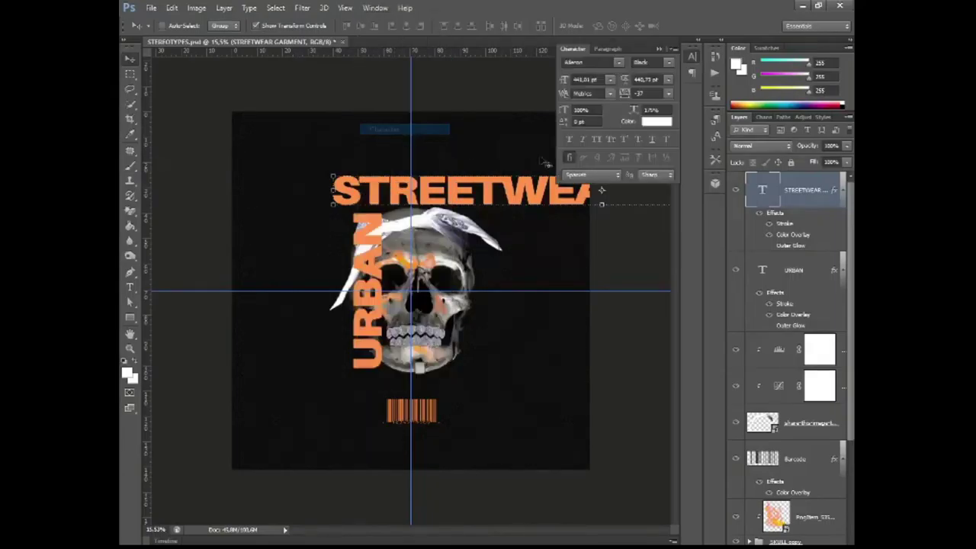
click(628, 140)
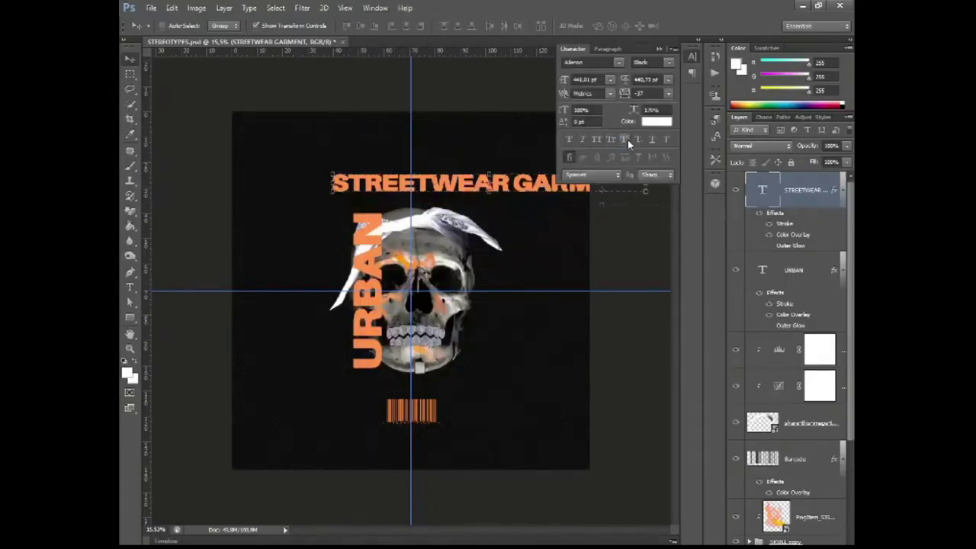
click(639, 140)
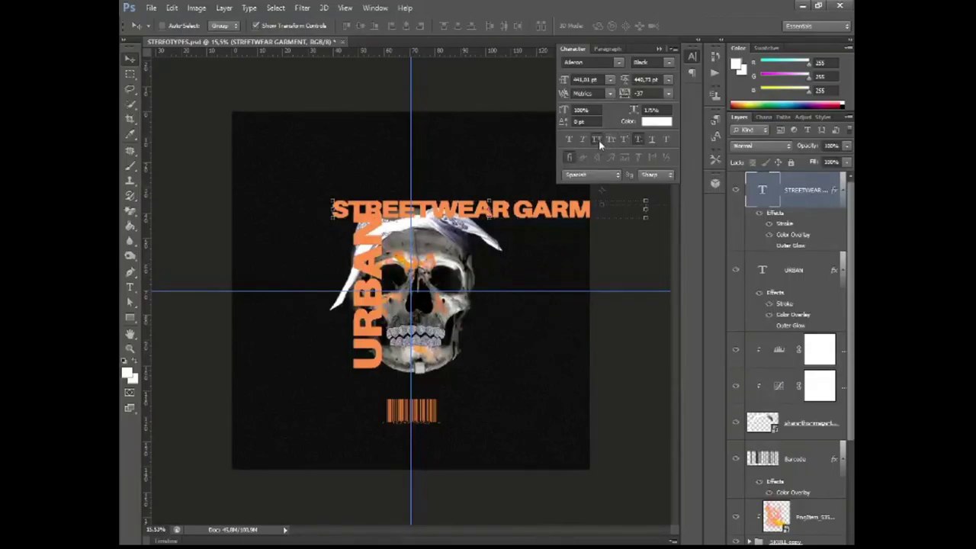
click(638, 140)
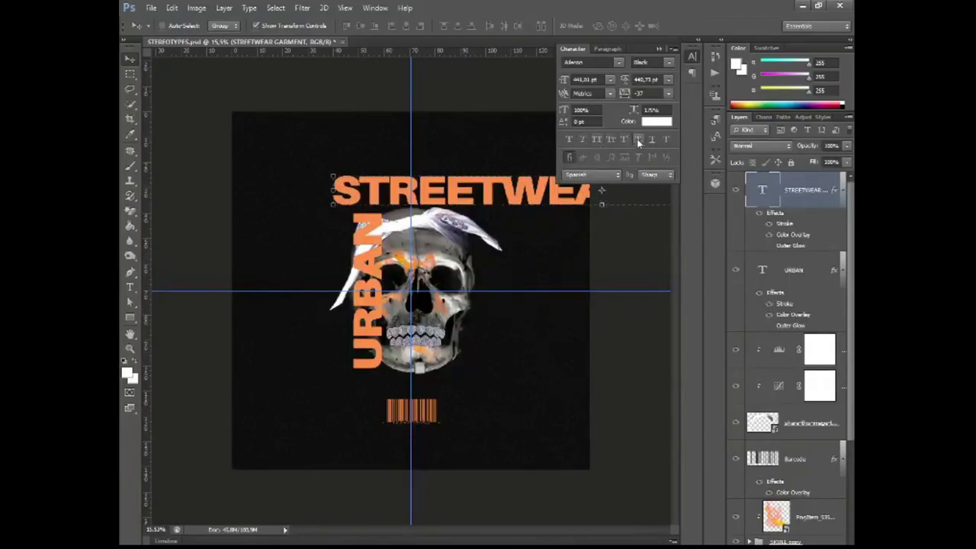
click(638, 139)
click(652, 140)
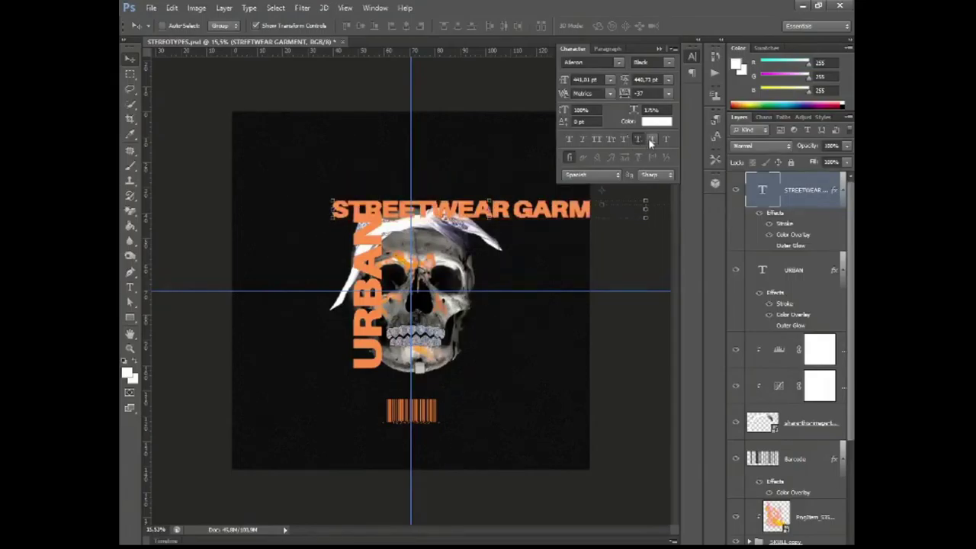
click(666, 141)
click(659, 49)
mouse_move(549, 206)
mouse_down()
mouse_move(564, 187)
mouse_move(345, 169)
mouse_move(447, 202)
mouse_move(438, 200)
mouse_up()
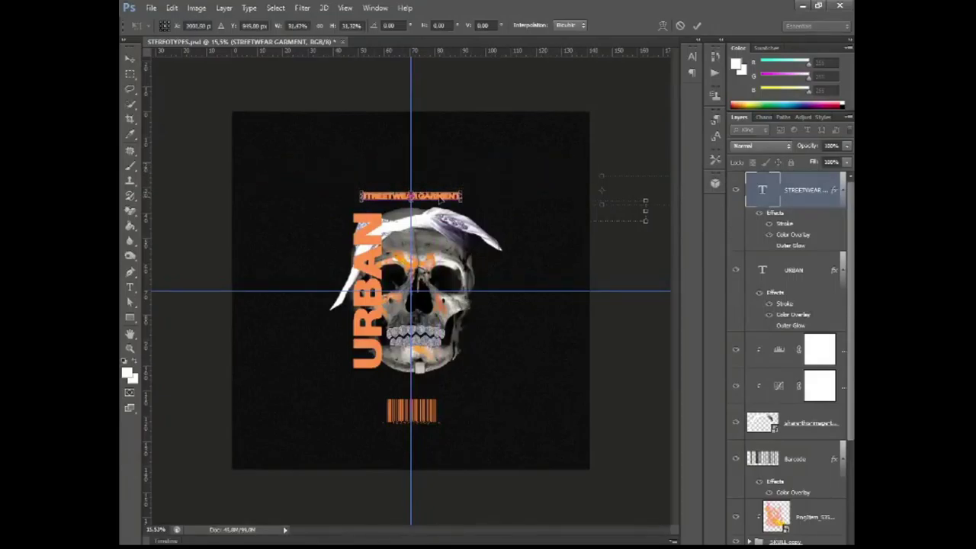
Remove the header's underline, widen its tracking to about 183, and centre it above the skull
key(Return)
click(375, 8)
click(385, 128)
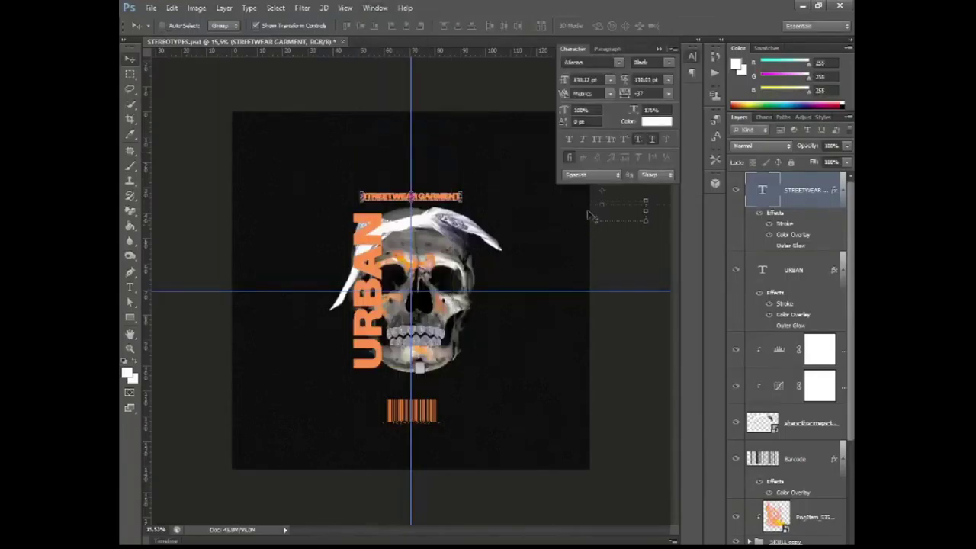
key(m)
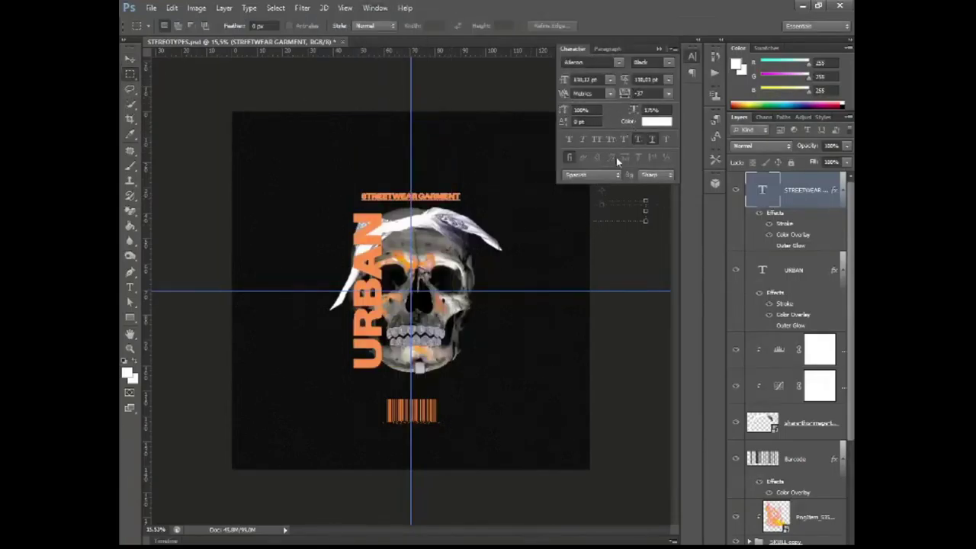
click(652, 139)
drag(624, 93, 638, 98)
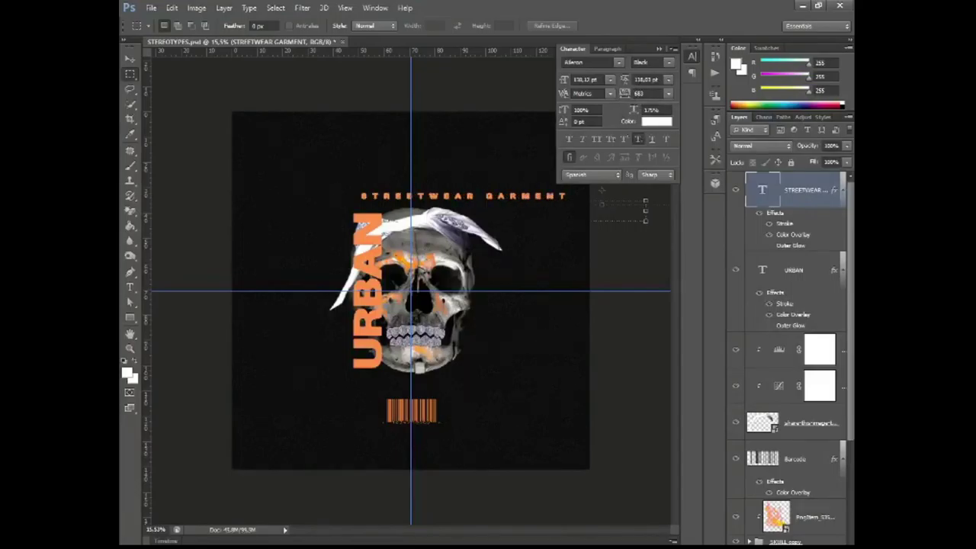
click(658, 48)
key(v)
drag(494, 202, 439, 197)
click(130, 74)
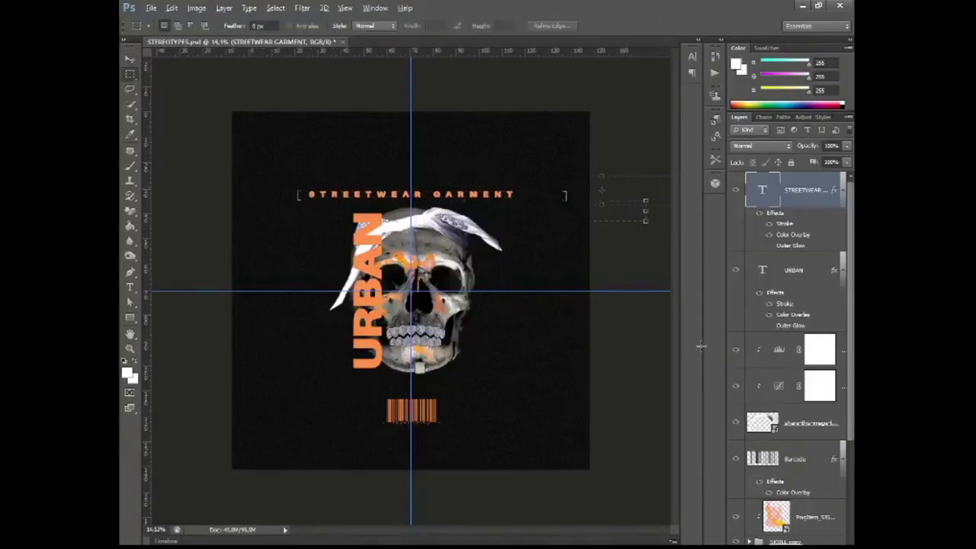
key(ctrl+alt+shift+s)
Set the header's colour overlay to white and remove its stroke
double_click(810, 178)
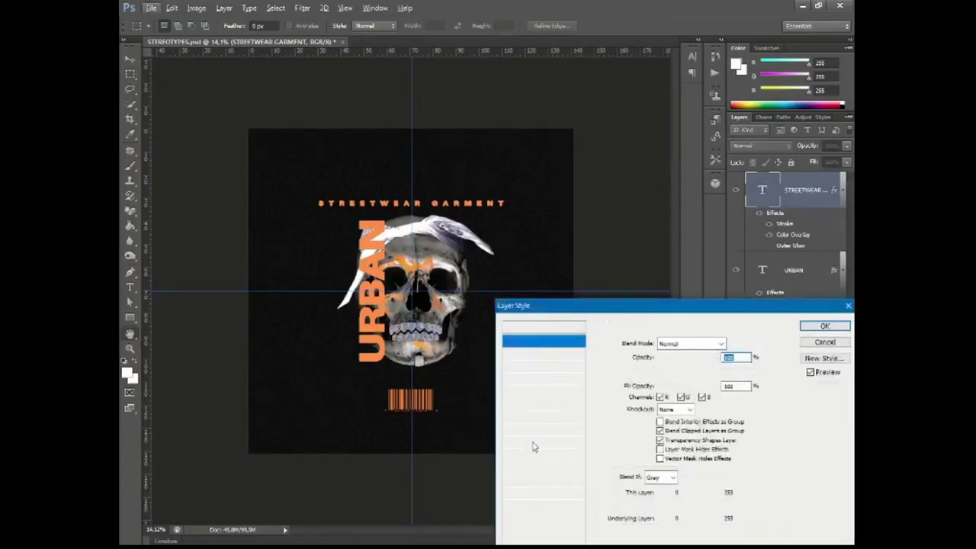
click(534, 442)
click(731, 343)
drag(621, 412, 535, 348)
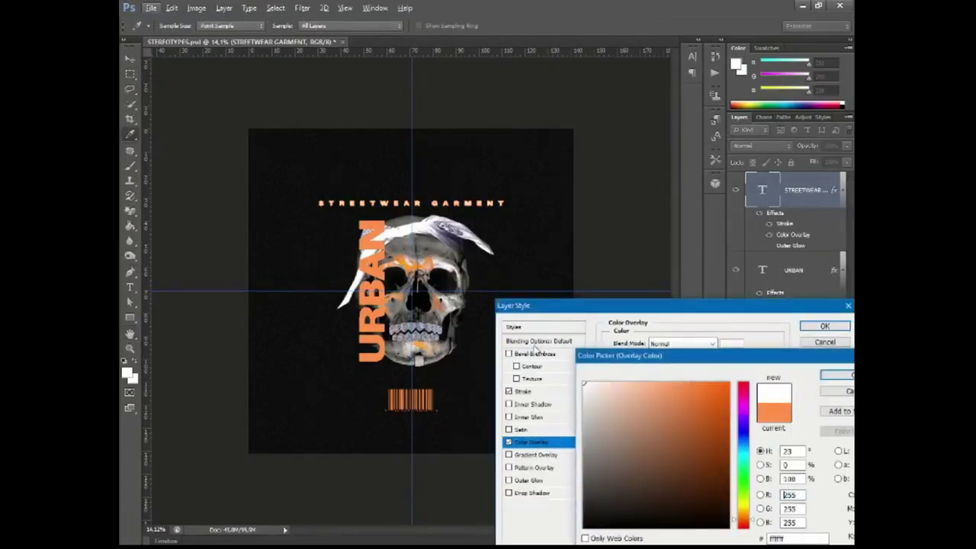
click(836, 375)
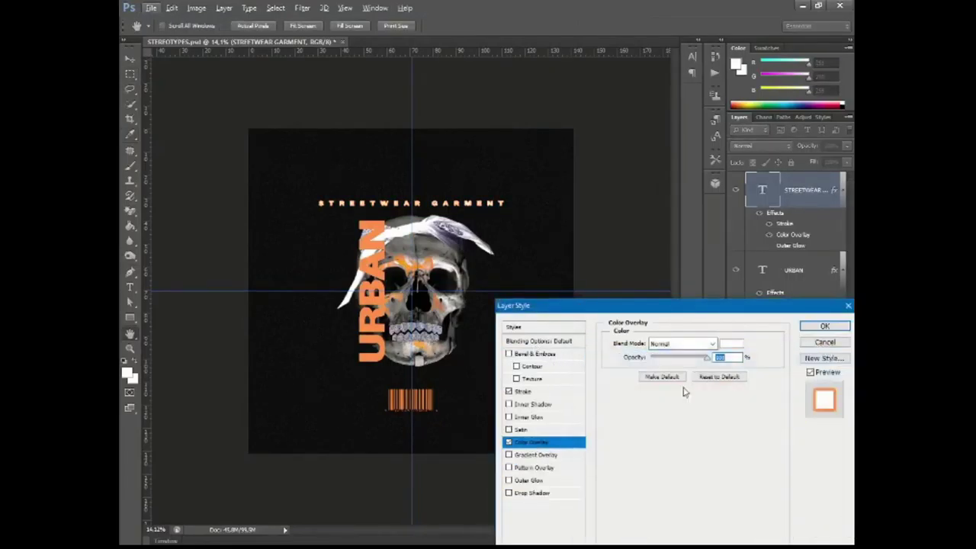
click(508, 391)
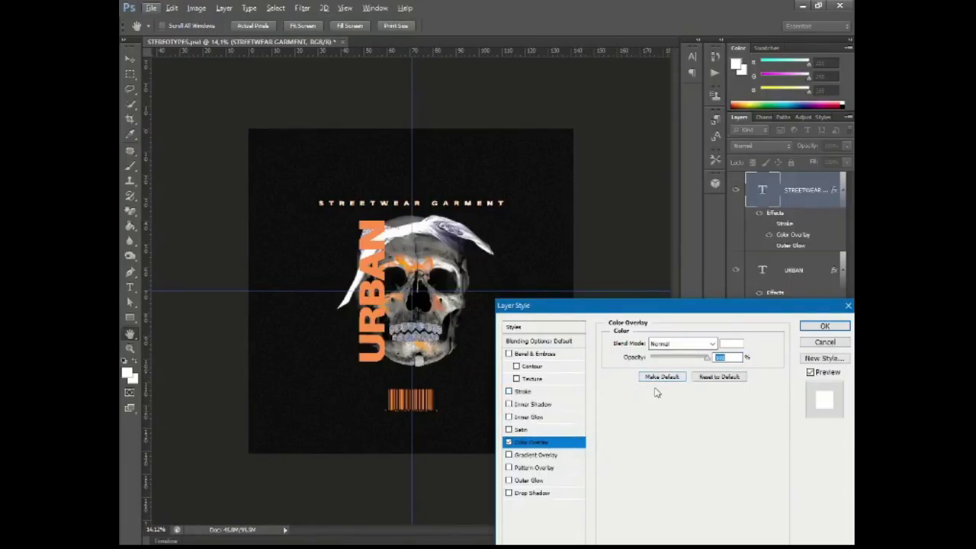
Try grey, near-white, orange and peach overlay colours before settling on dark brown
click(731, 344)
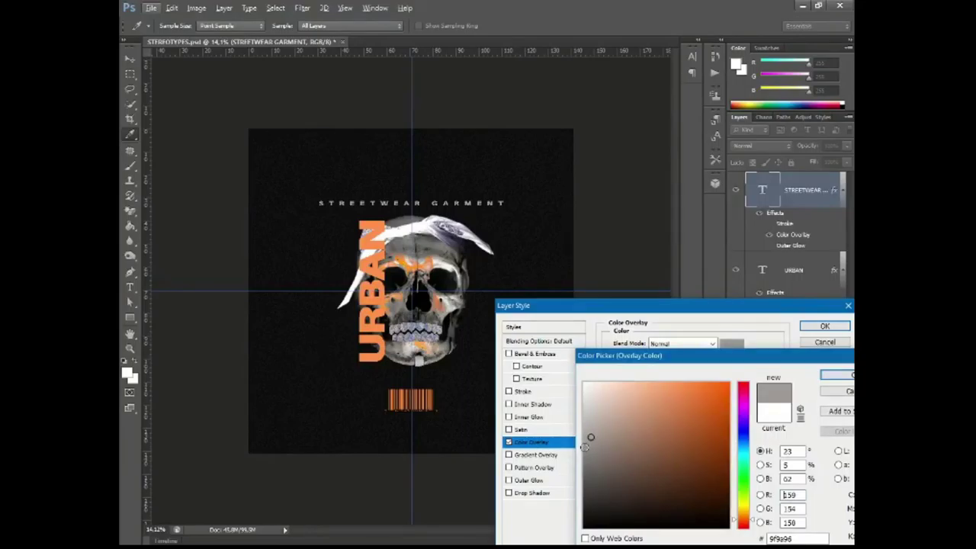
click(584, 448)
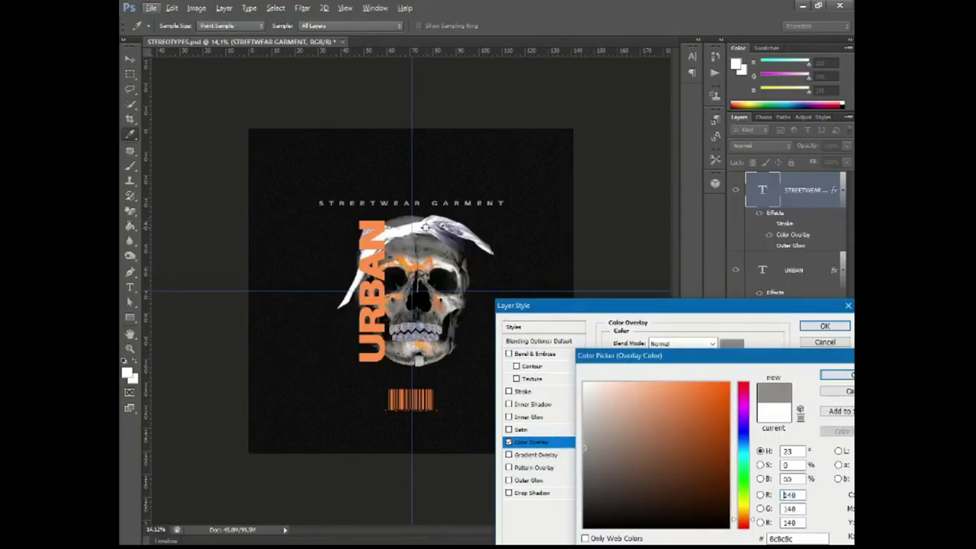
click(425, 228)
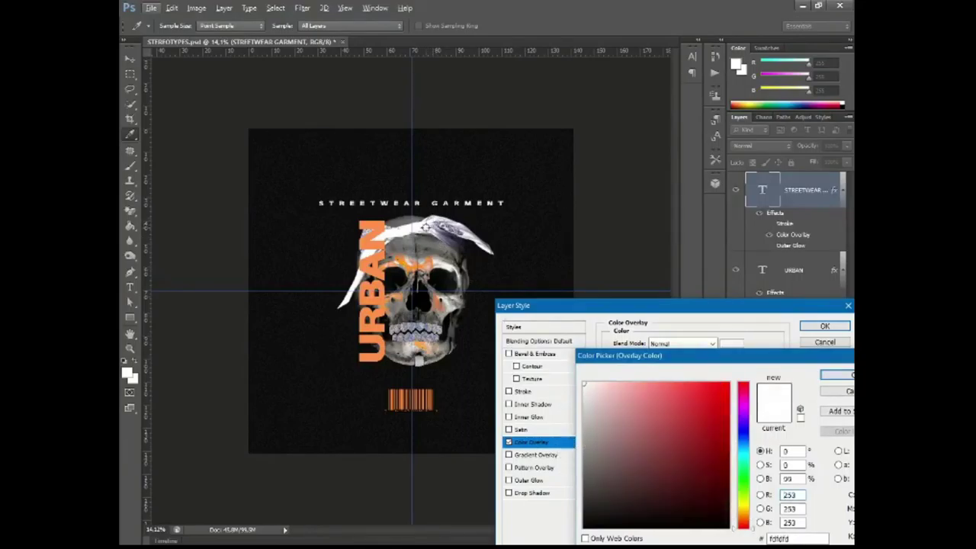
click(367, 232)
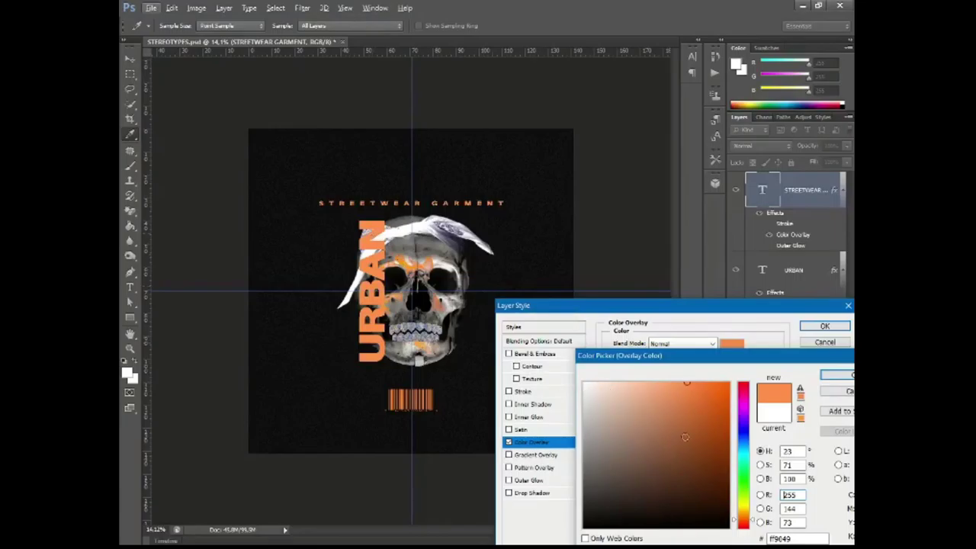
drag(685, 437, 742, 366)
click(634, 381)
click(380, 225)
click(655, 462)
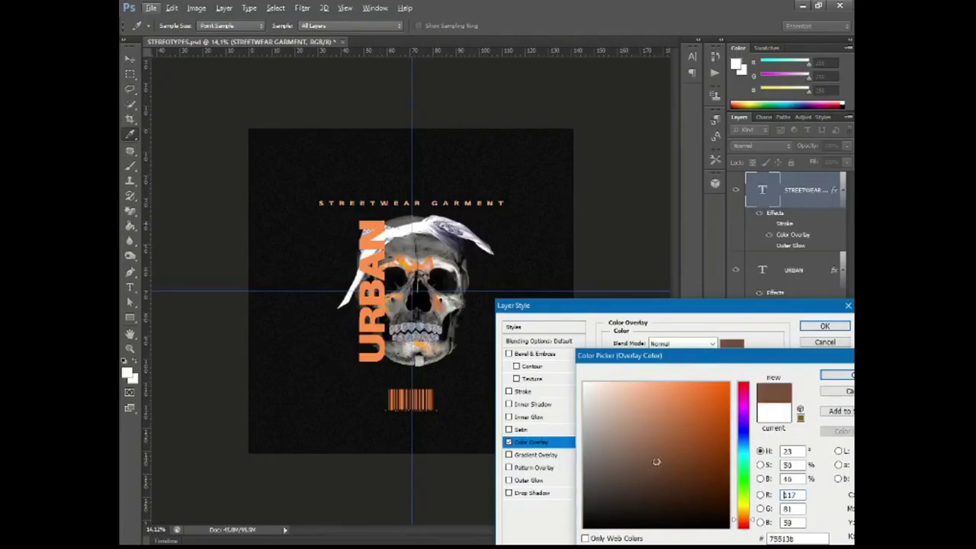
click(838, 374)
Confirm the brown overlay as 75513b and apply the layer style
click(731, 344)
right_click(785, 538)
click(763, 423)
click(837, 374)
click(824, 325)
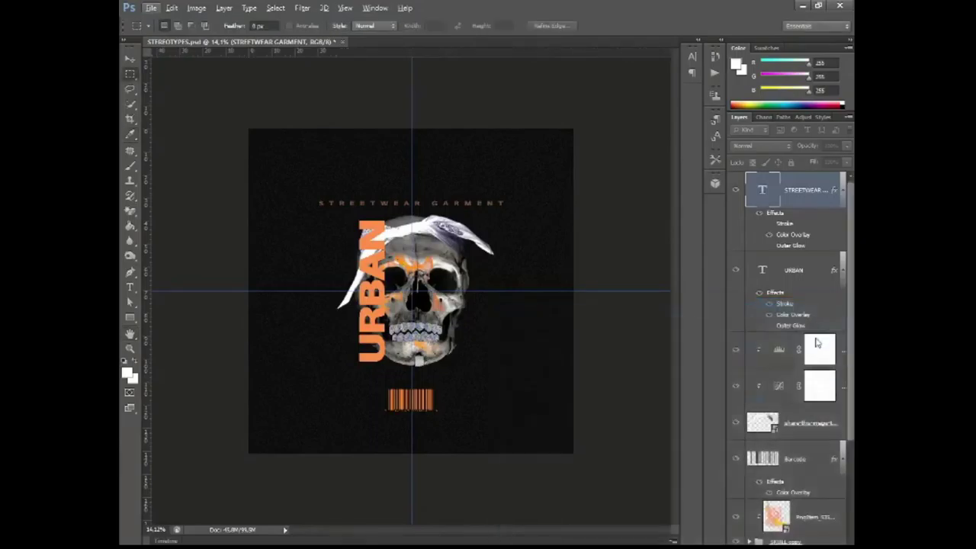
Change the Barcode layer's Color Overlay to muted brown 75513b and save the poster
double_click(797, 459)
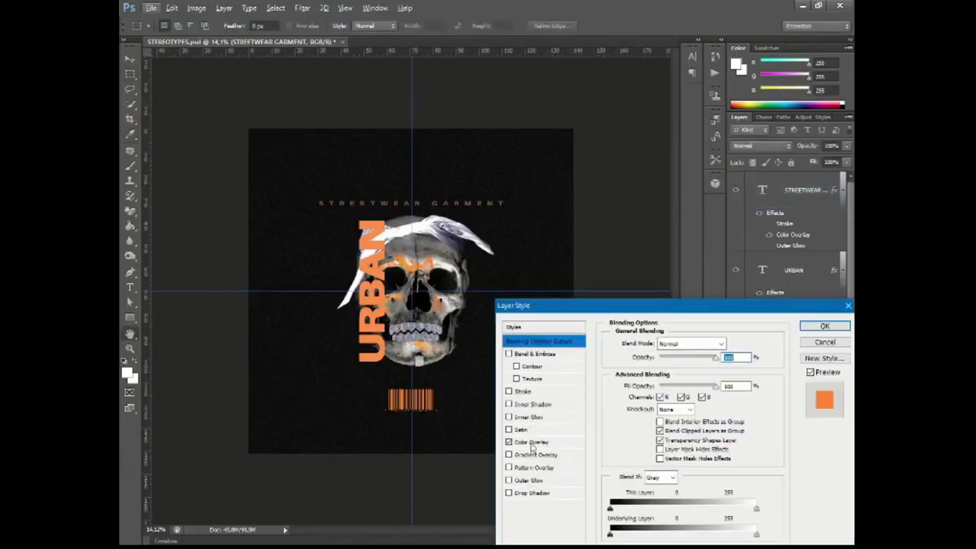
click(532, 442)
click(731, 344)
right_click(785, 538)
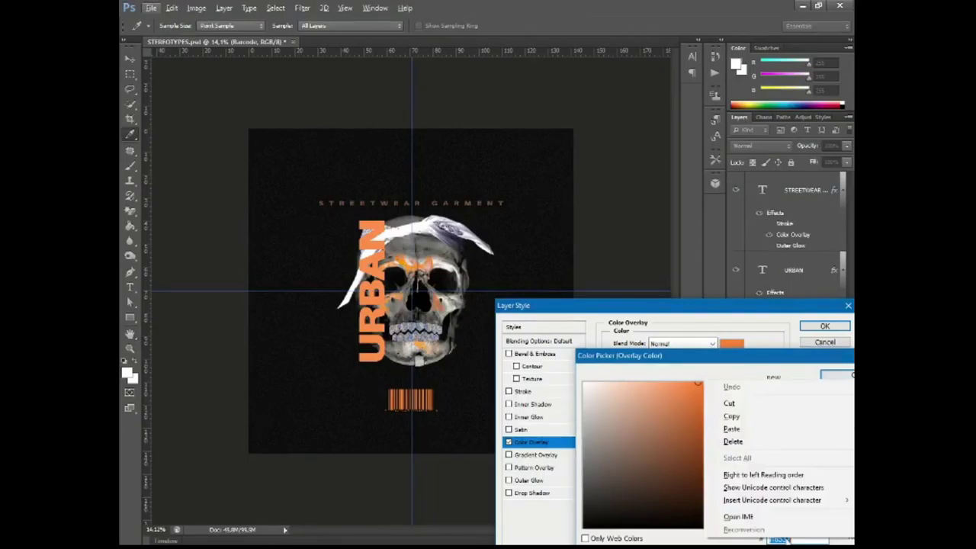
click(736, 429)
click(836, 376)
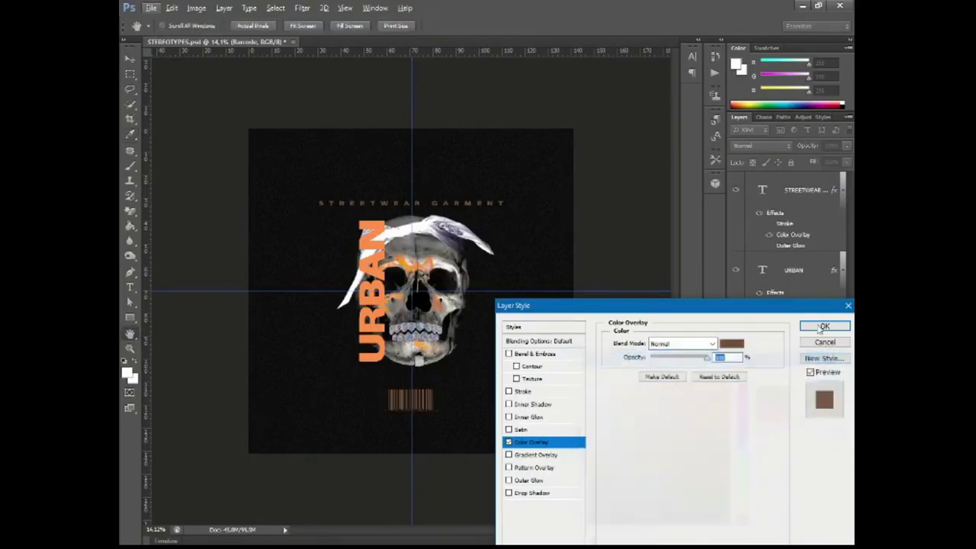
click(824, 326)
click(151, 8)
click(162, 135)
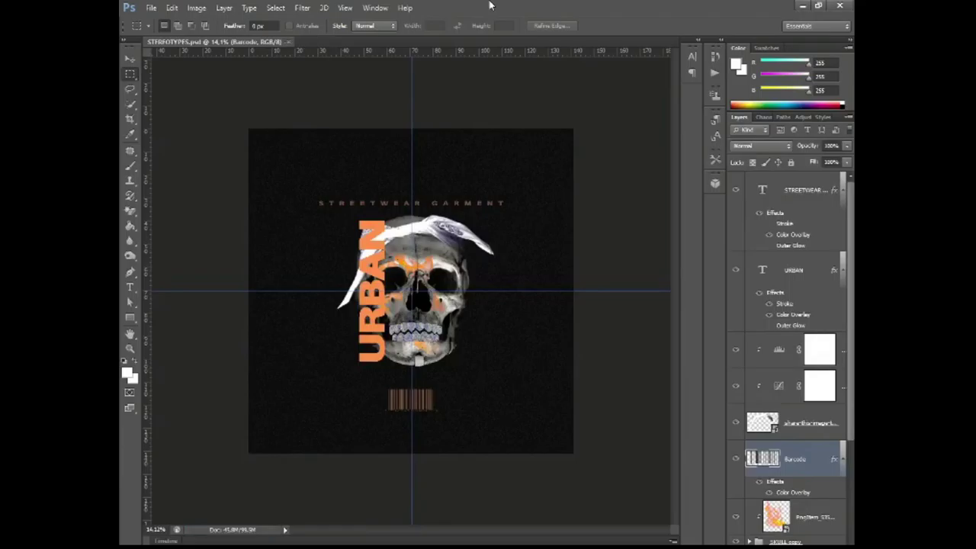
Nudge the barcode up a few pixels with Shift+Up
click(129, 59)
key(shift+Up)
key(shift+Up)
key(shift+Up)
key(shift+Up)
key(shift+Up)
key(shift+Up)
click(816, 197)
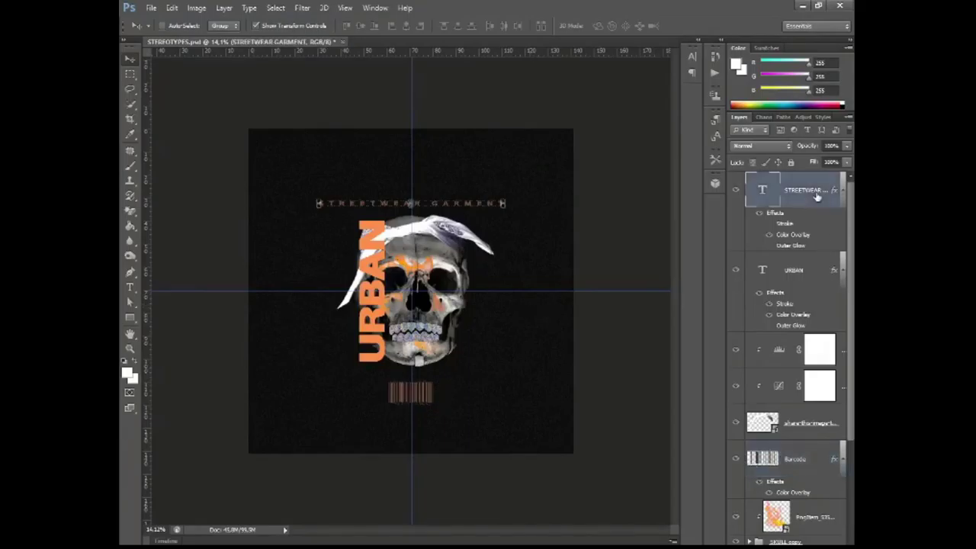
click(130, 73)
Select all the design layers and shift the whole design slightly higher
click(129, 60)
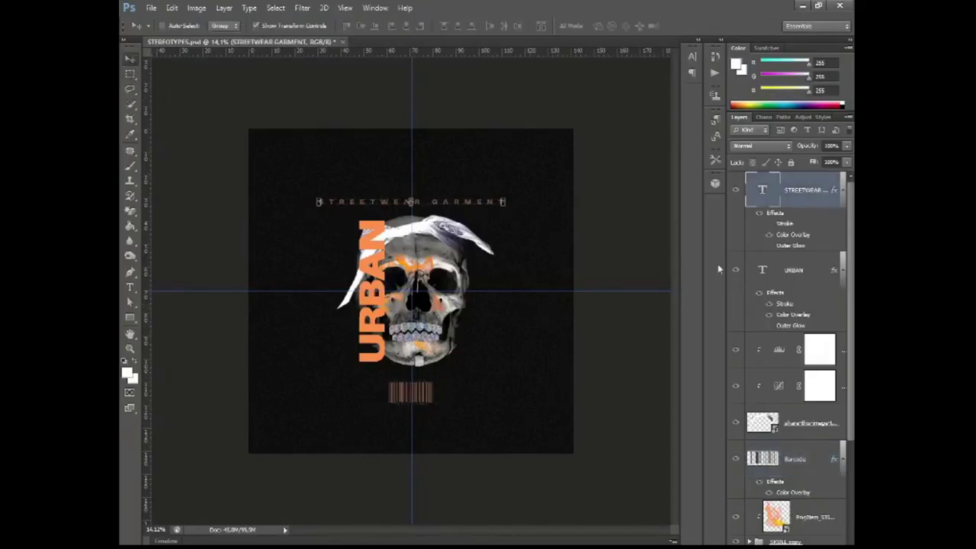
shift+click(797, 456)
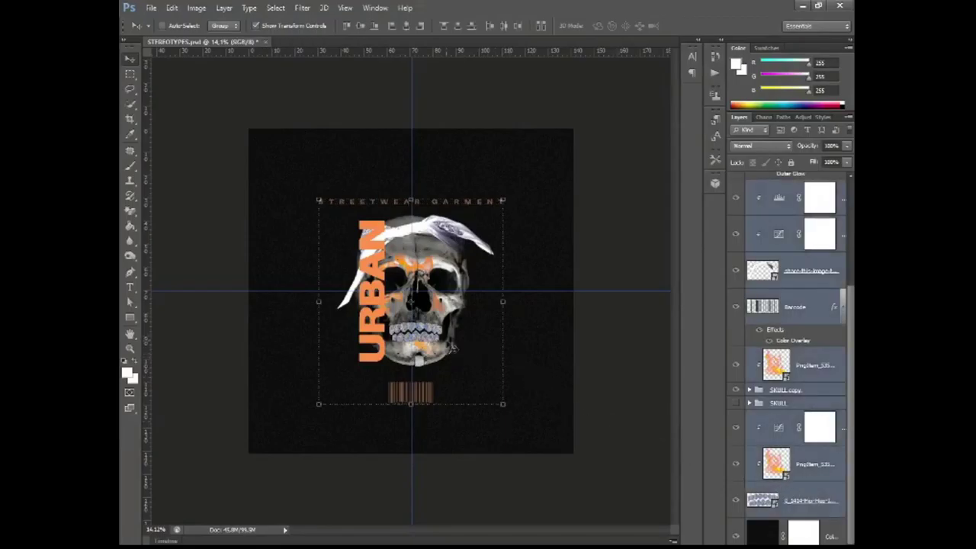
drag(448, 346, 448, 335)
click(130, 74)
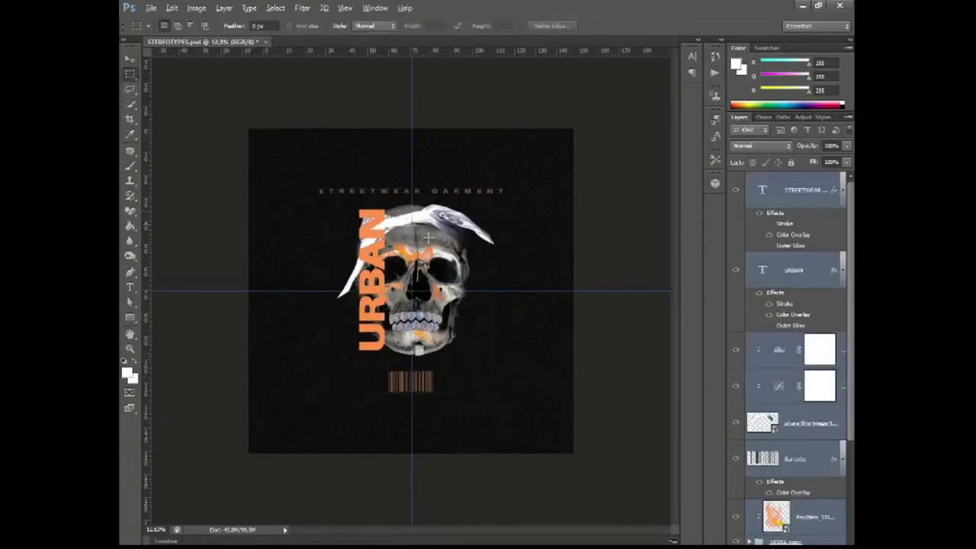
Reselect only the Barcode layer and save the poster
click(129, 60)
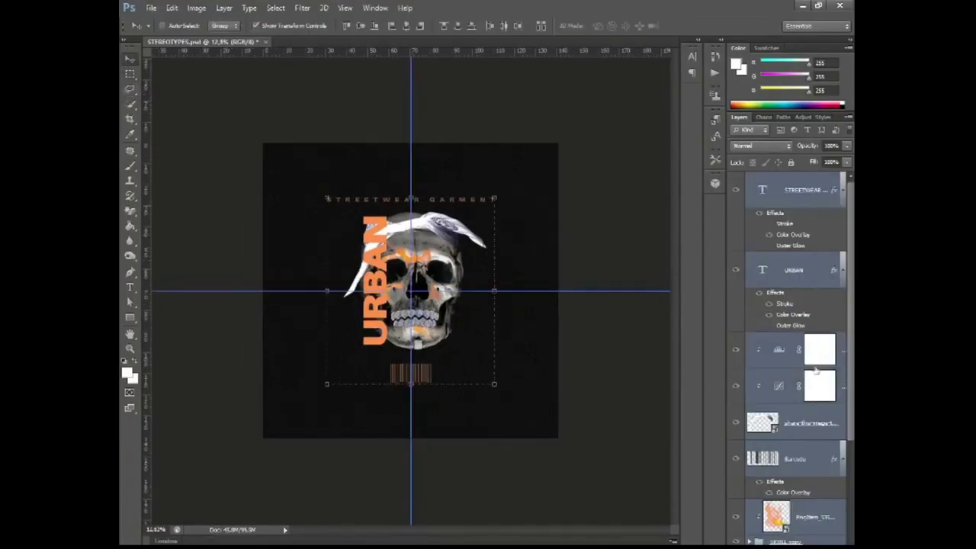
click(813, 471)
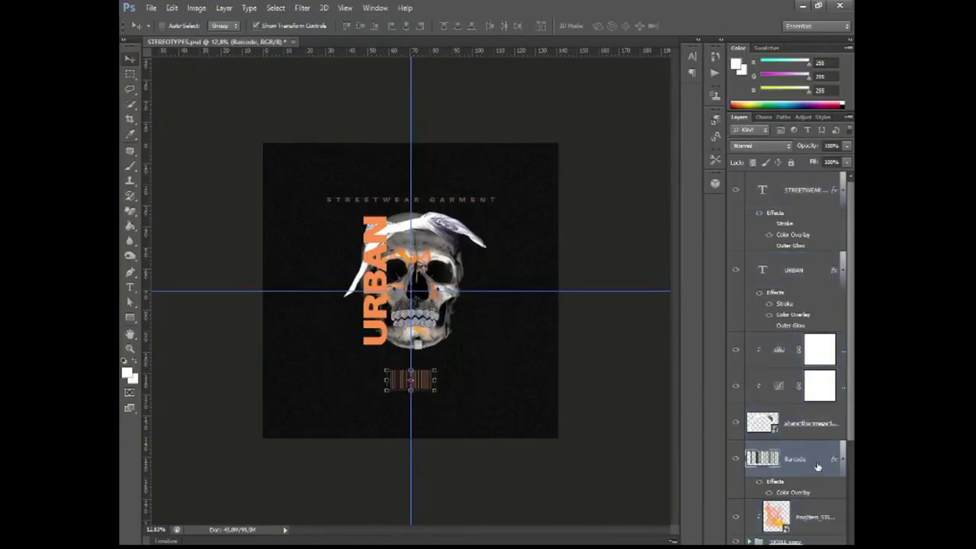
click(130, 74)
click(151, 8)
click(167, 135)
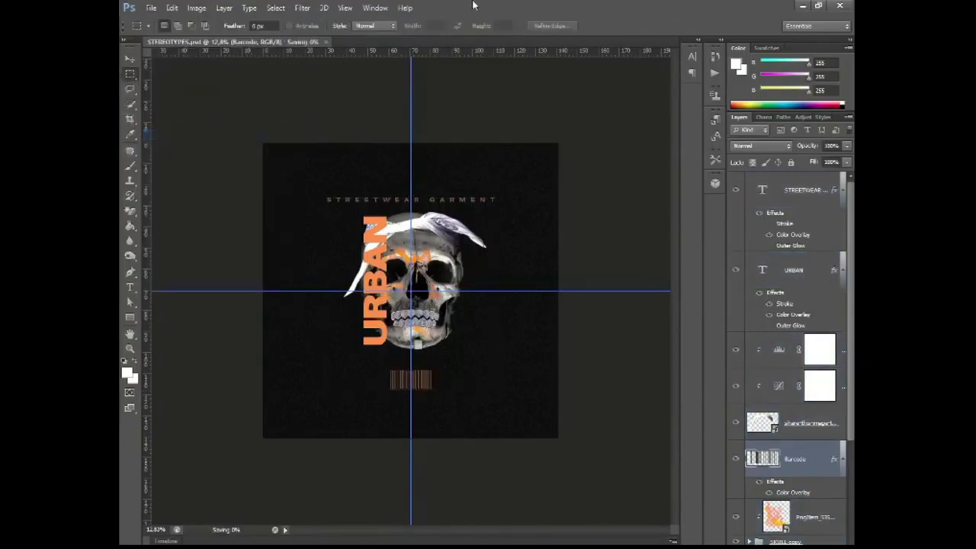
Enable Inner Glow on the URBAN layer with Softer technique and a larger size
double_click(821, 273)
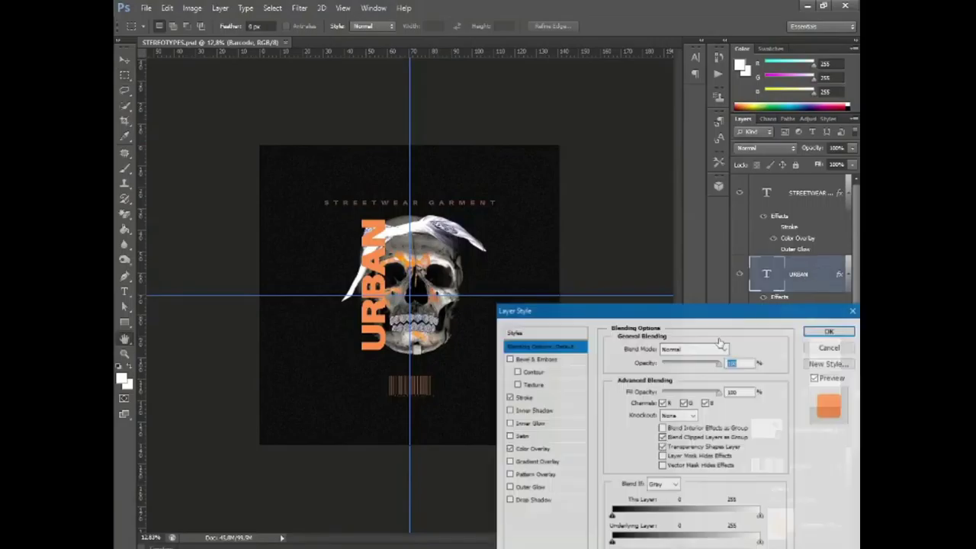
click(509, 424)
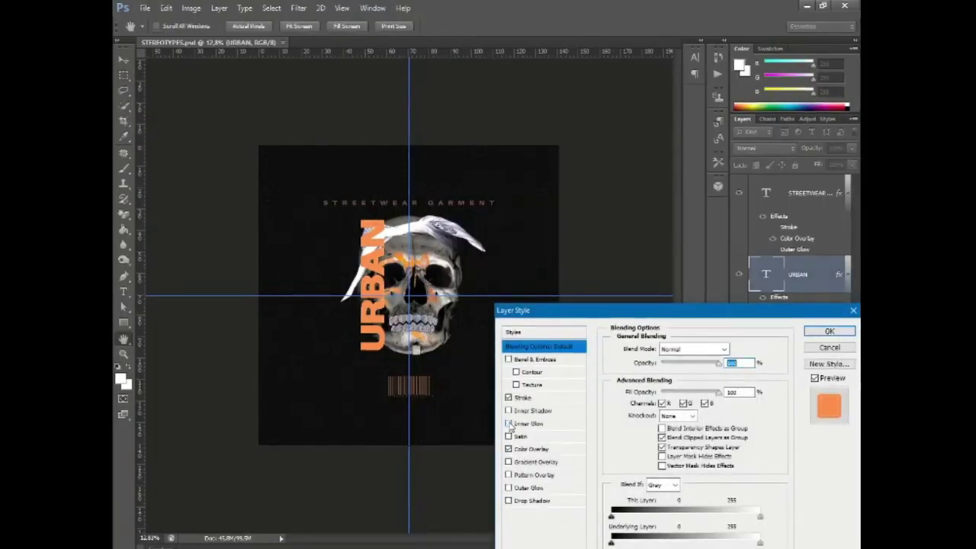
click(526, 424)
click(668, 422)
click(668, 435)
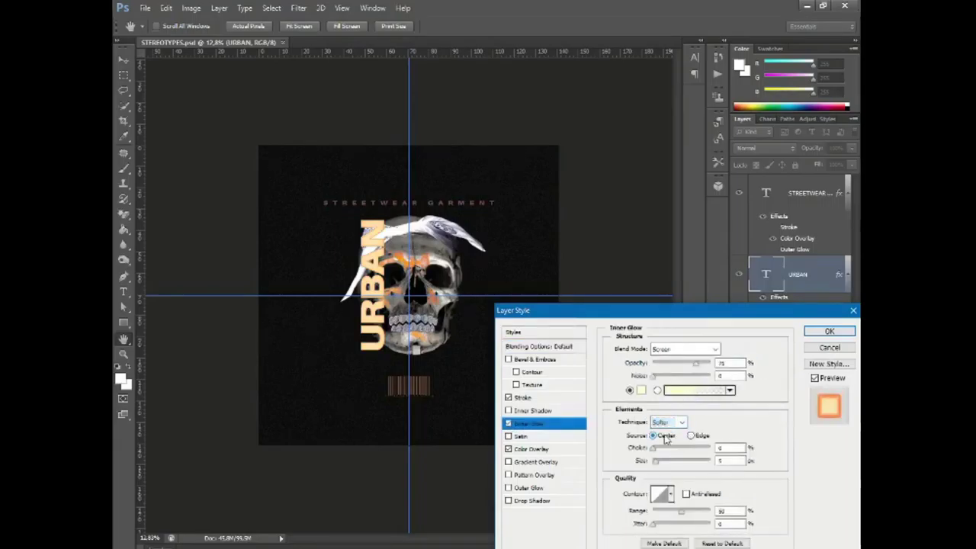
drag(657, 465, 676, 464)
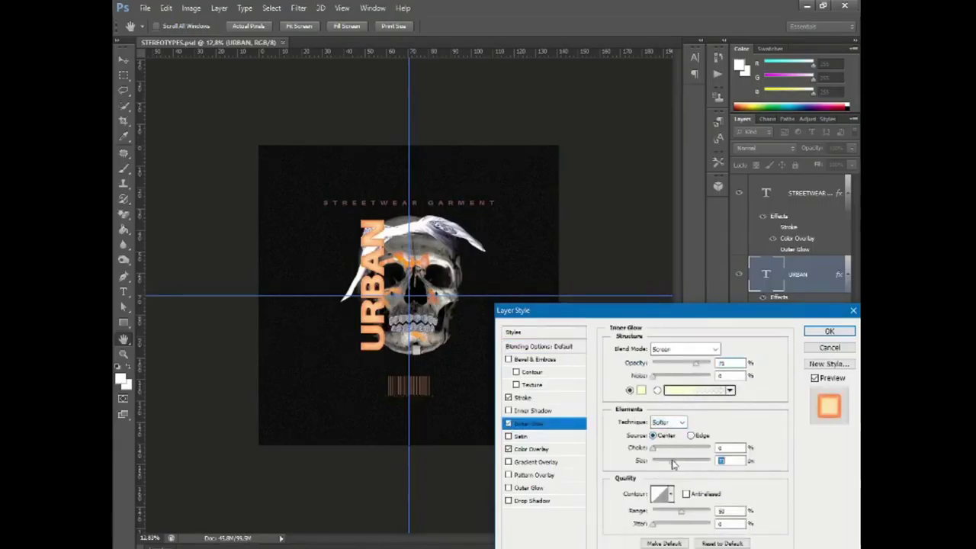
Make the inner glow green, fine-tune its size, lower its opacity and apply
click(641, 391)
drag(746, 477, 746, 389)
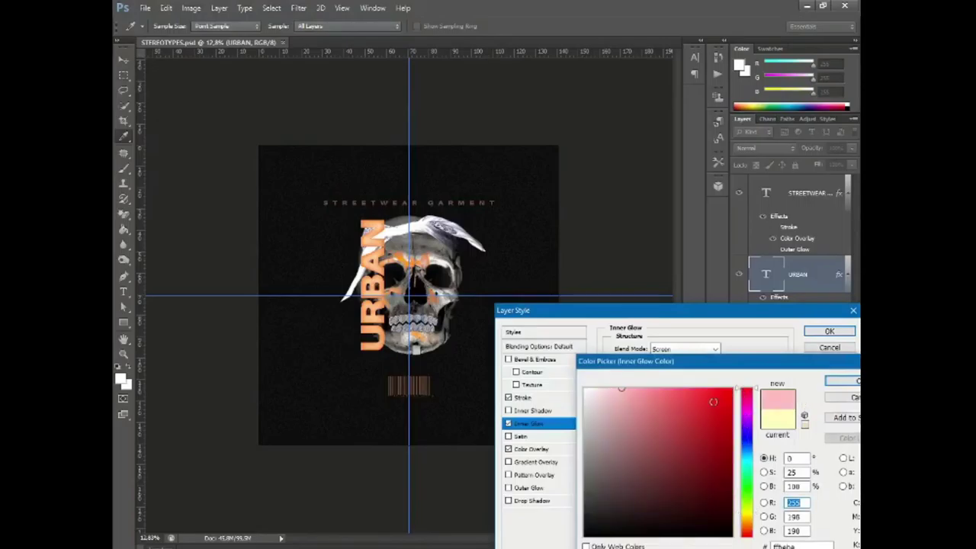
click(746, 446)
drag(746, 471, 749, 500)
key(Return)
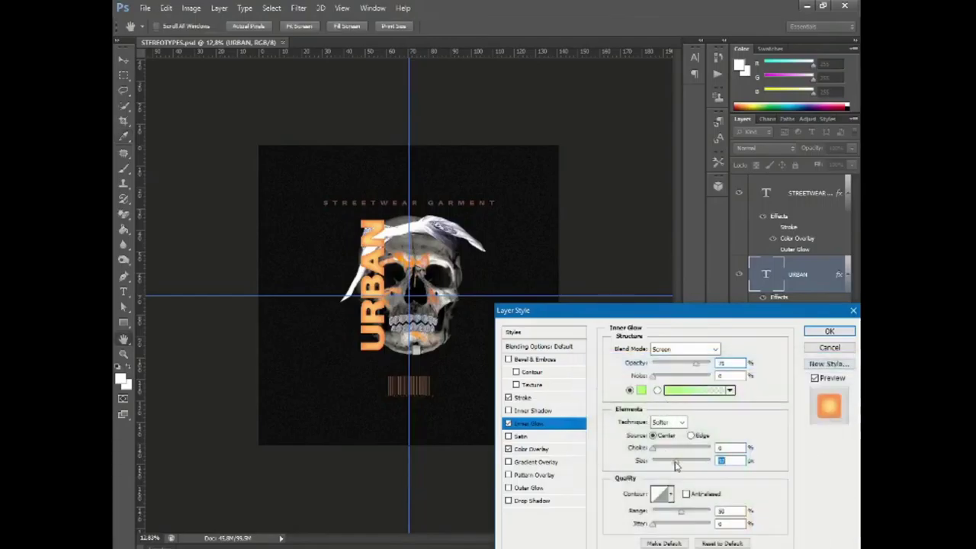
drag(678, 467, 668, 466)
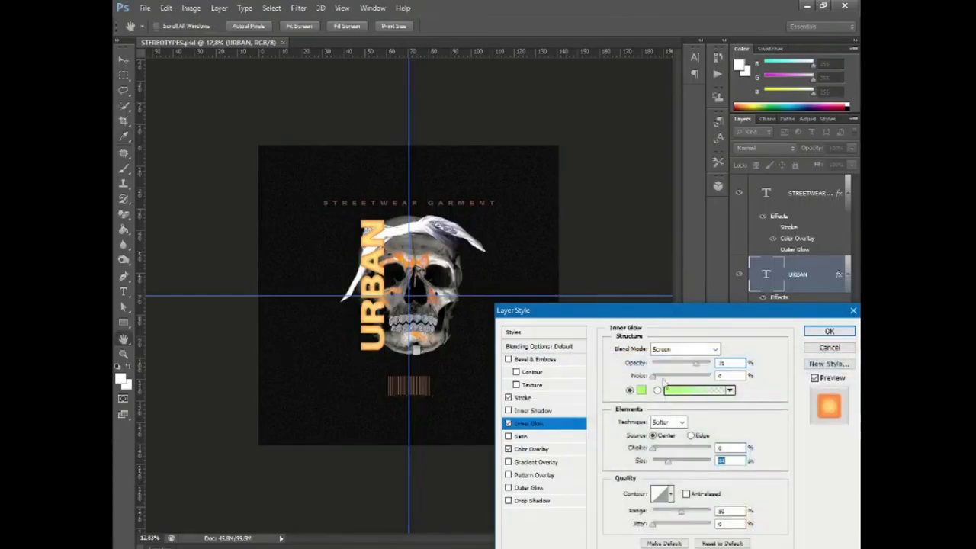
drag(666, 364, 674, 366)
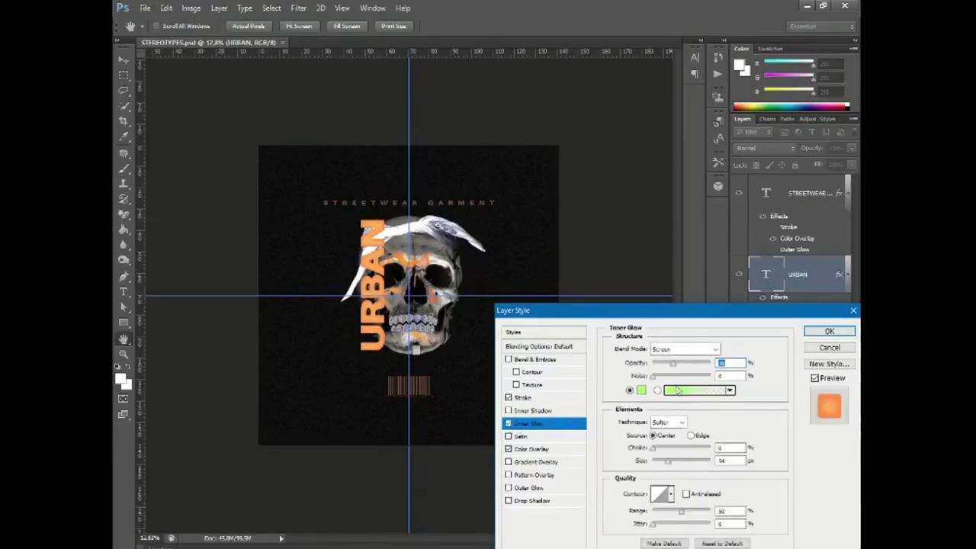
drag(673, 364, 660, 363)
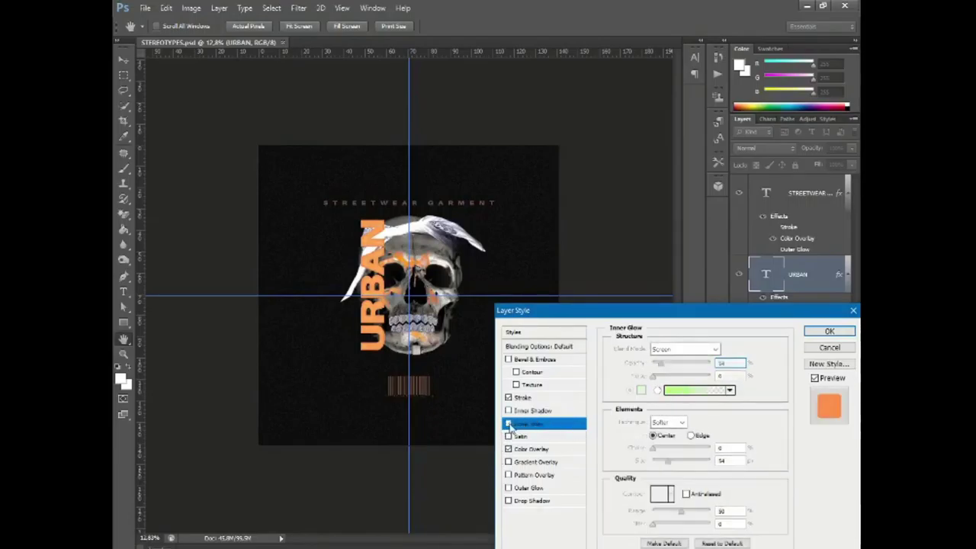
click(830, 331)
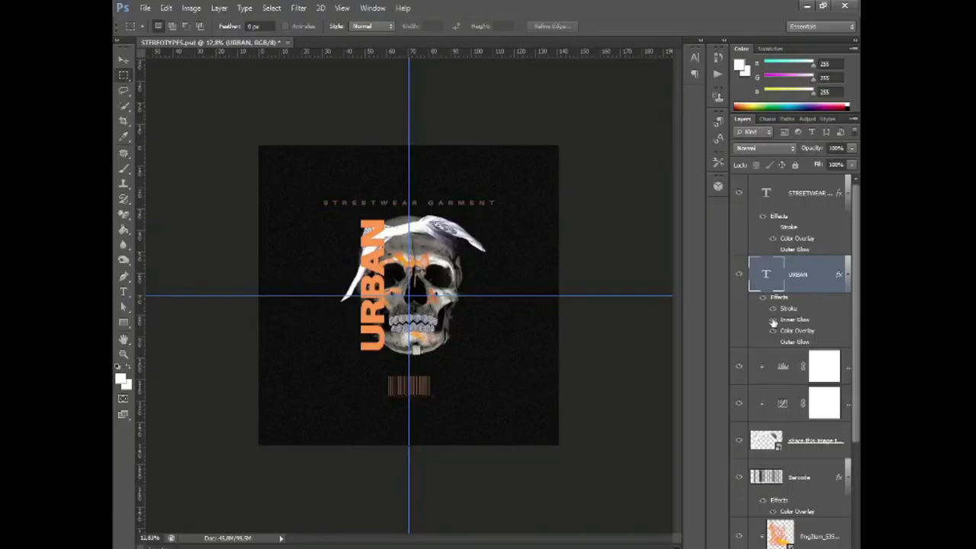
Save the poster, then shift the skull group and bandana image layers slightly left
click(145, 8)
click(164, 135)
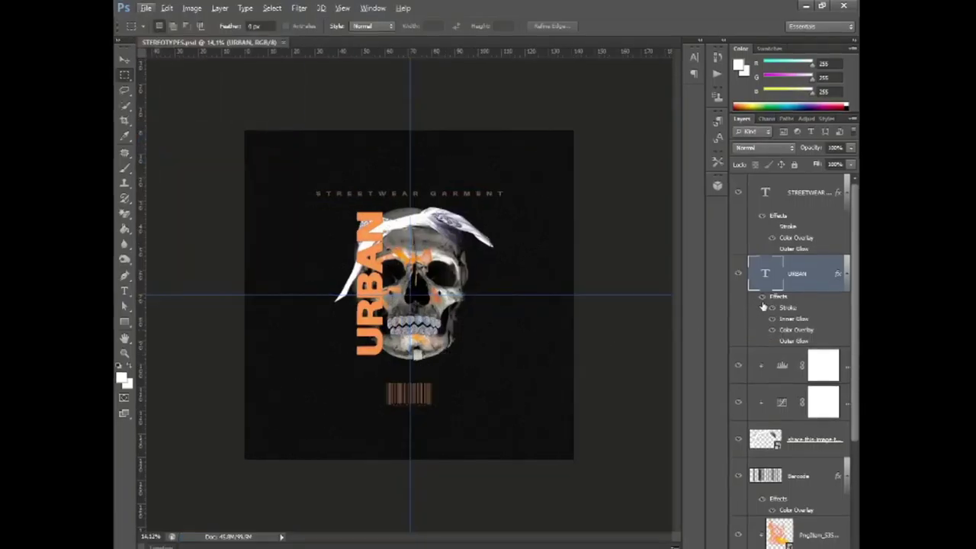
click(123, 60)
scroll(810, 448, down, 2)
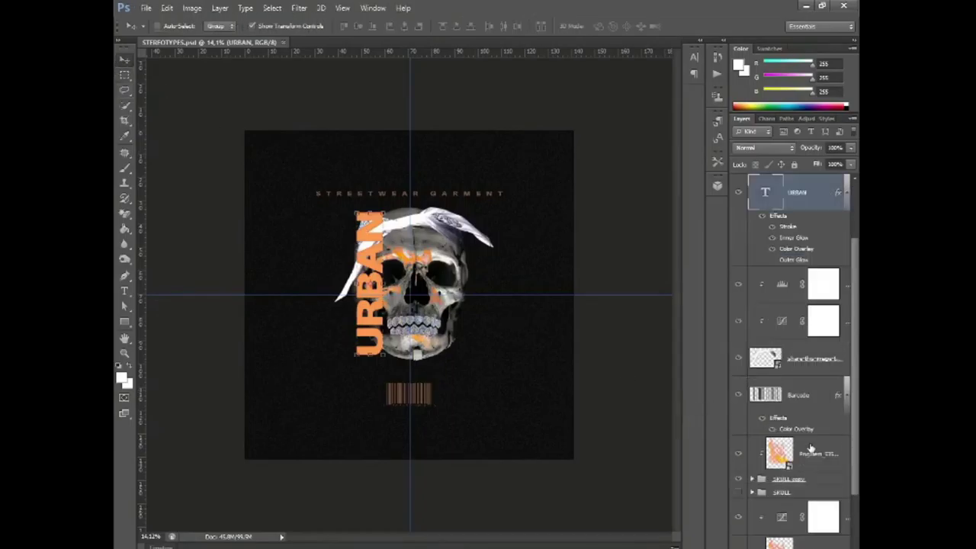
ctrl+click(809, 479)
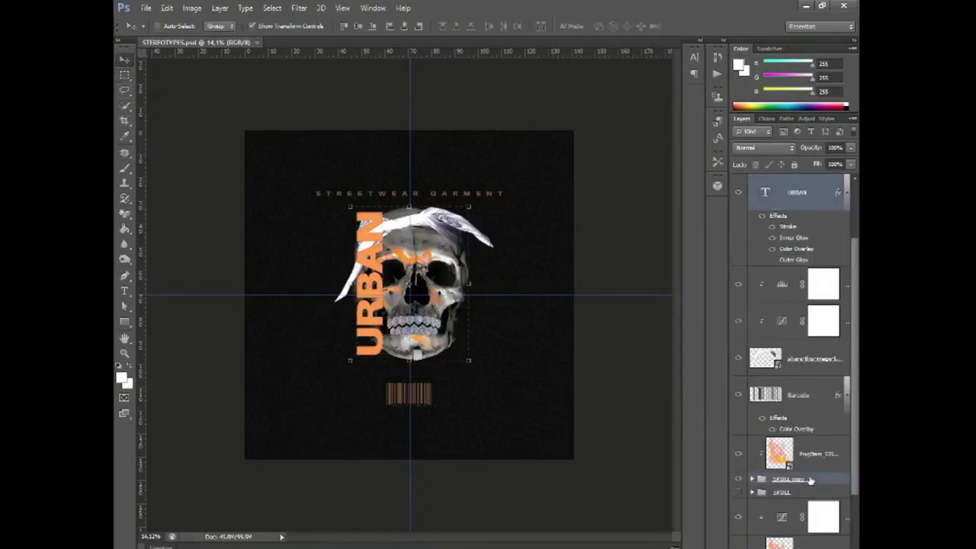
ctrl+click(815, 356)
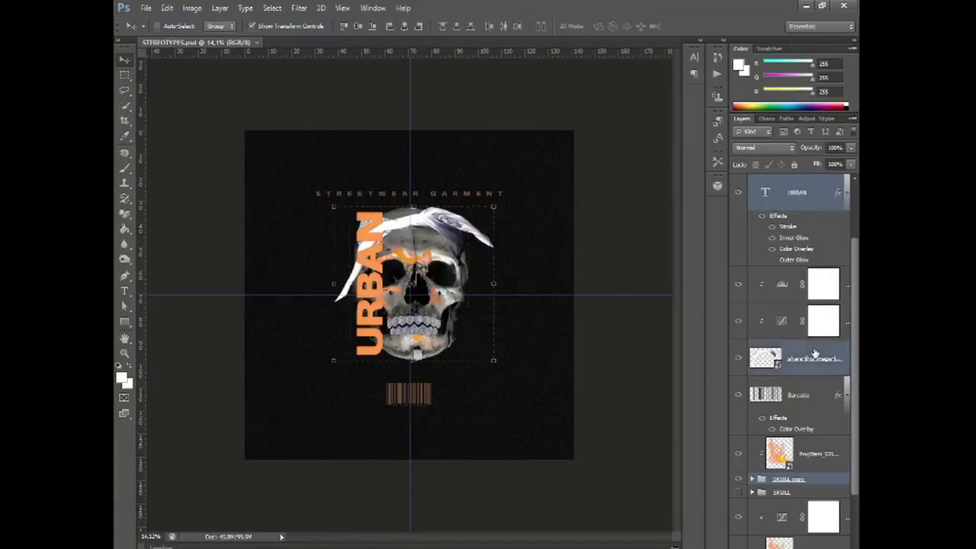
scroll(809, 400, down, 2)
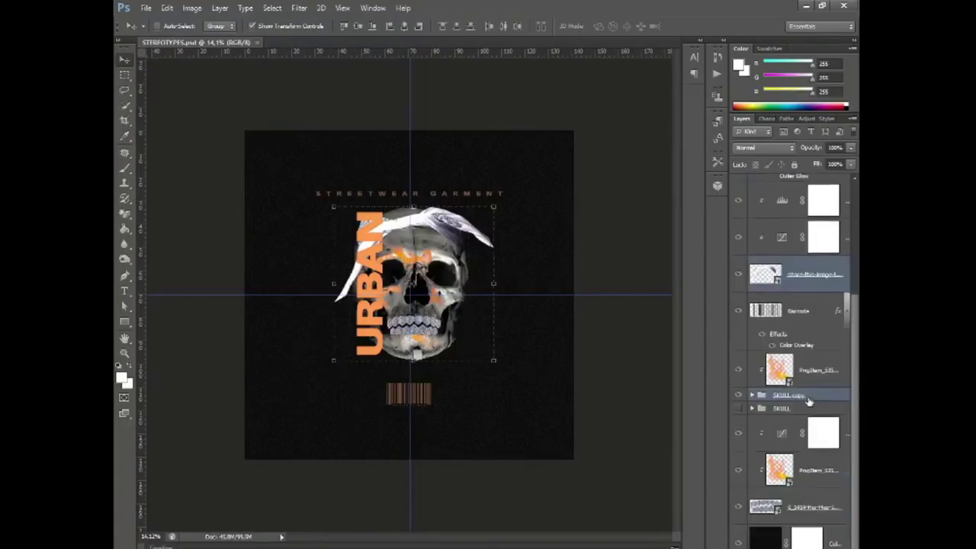
ctrl+click(813, 508)
scroll(812, 475, up, 3)
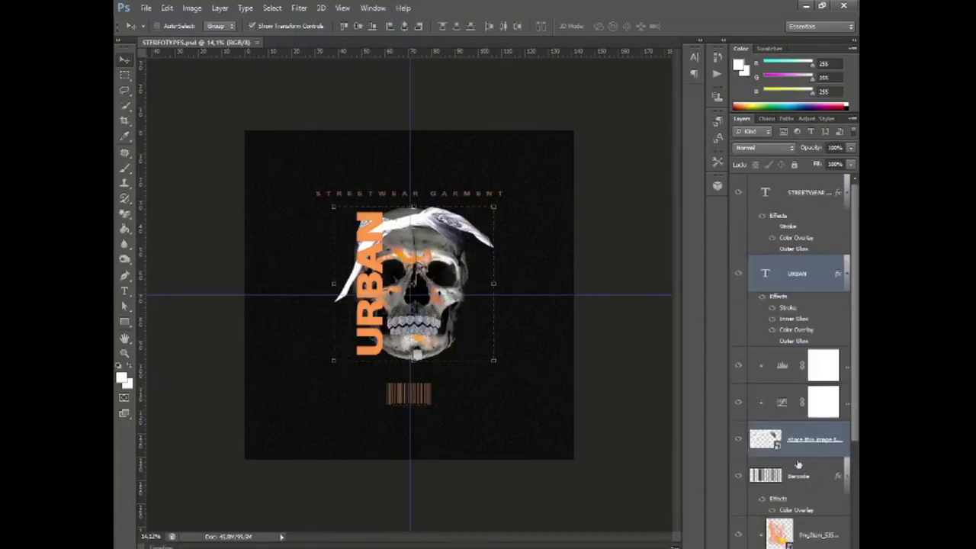
drag(474, 320, 469, 321)
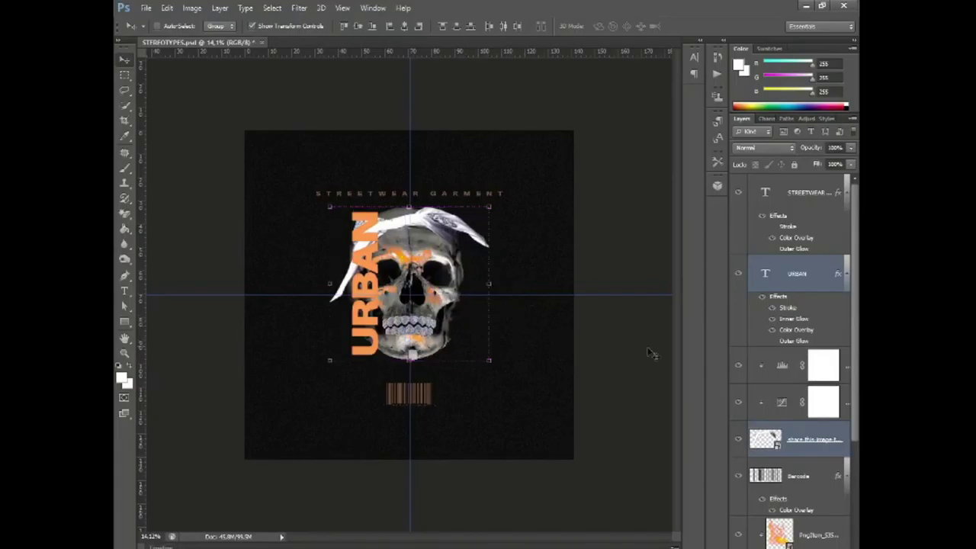
Select every artwork layer and nudge the artwork up slightly
click(792, 205)
scroll(813, 395, down, 3)
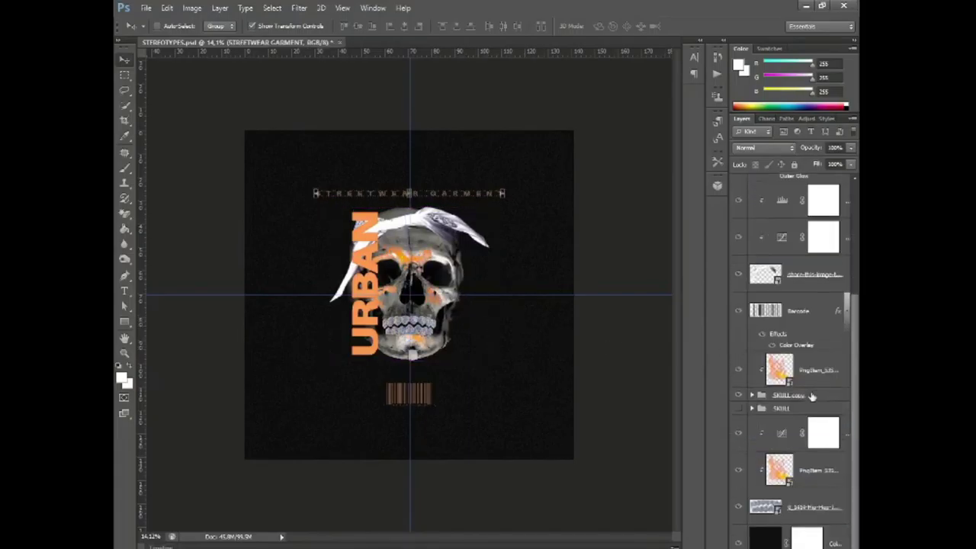
shift+click(821, 507)
drag(480, 343, 477, 339)
key(m)
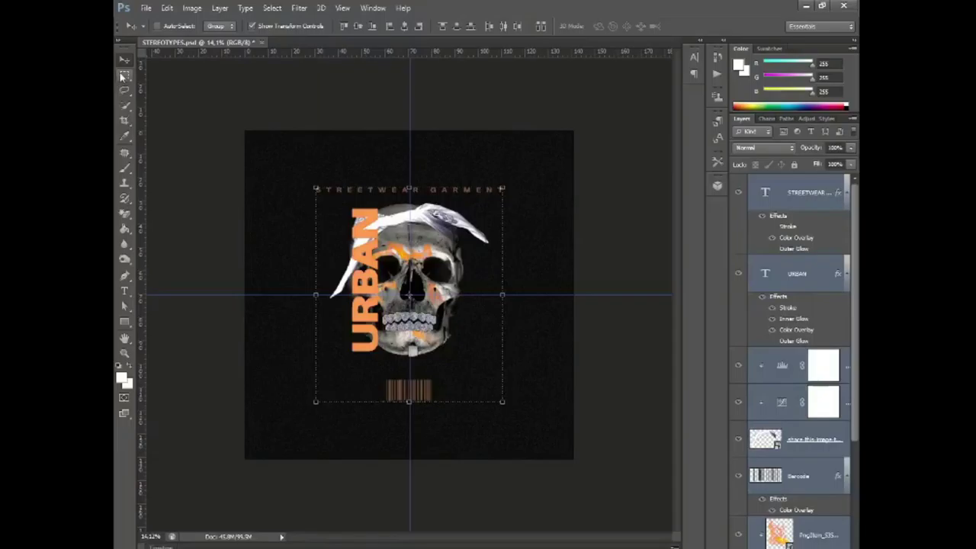
click(822, 523)
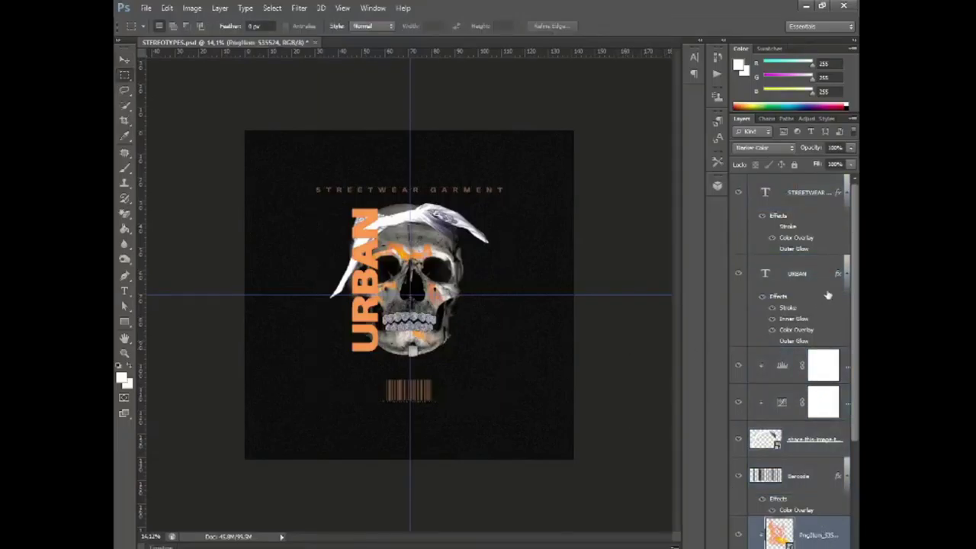
Add a new empty layer above the STREETWEAR text and save the poster
click(808, 201)
key(ctrl+shift+alt+n)
click(145, 7)
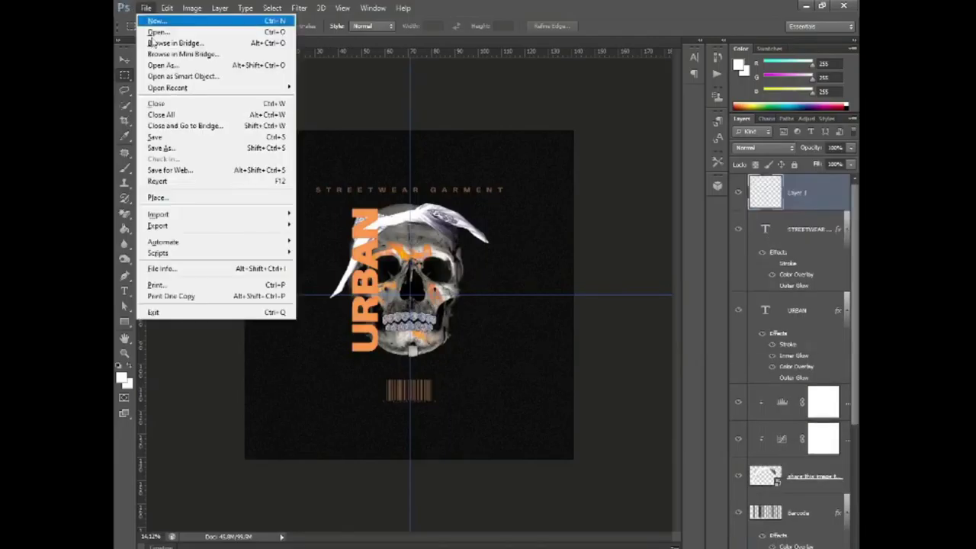
click(158, 139)
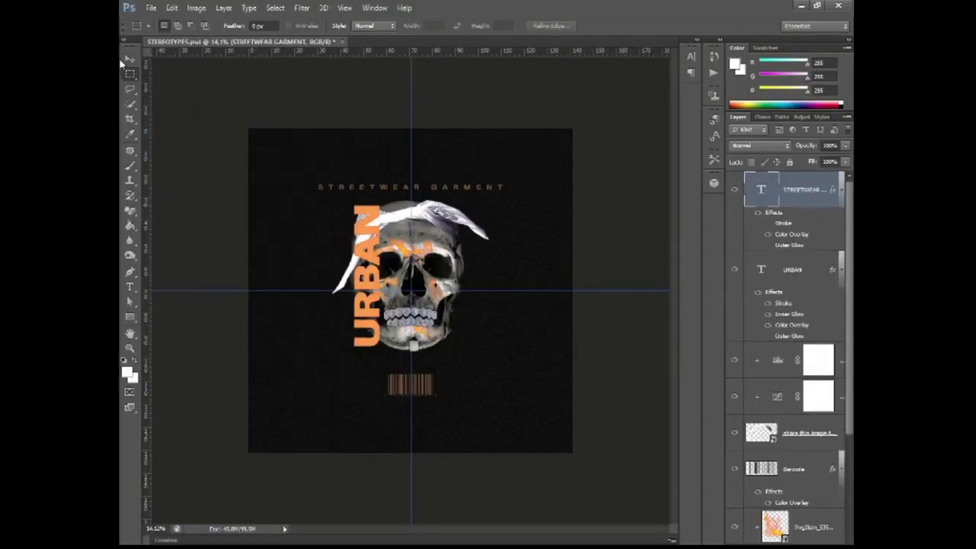
Move the skull and text lower, then move the barcode further down
click(130, 59)
scroll(778, 319, down, 3)
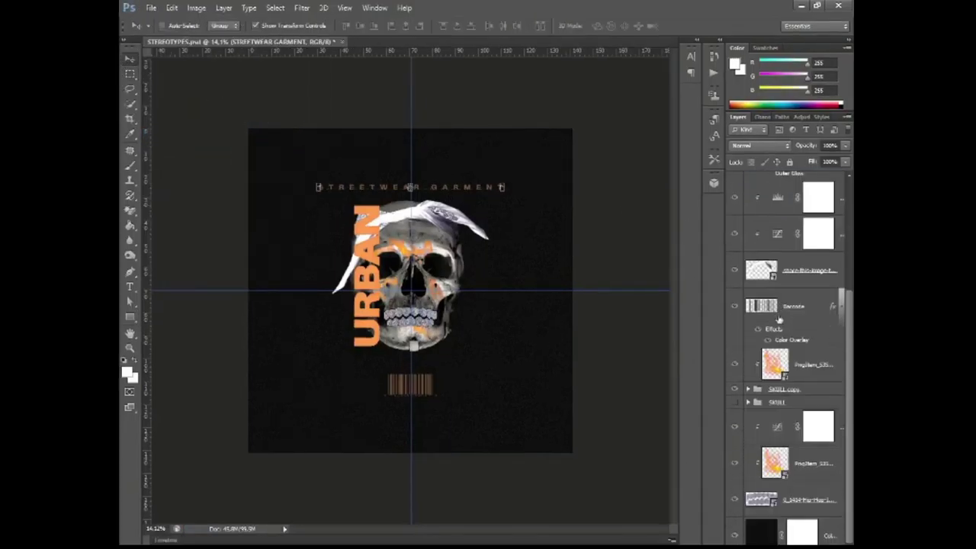
shift+click(812, 492)
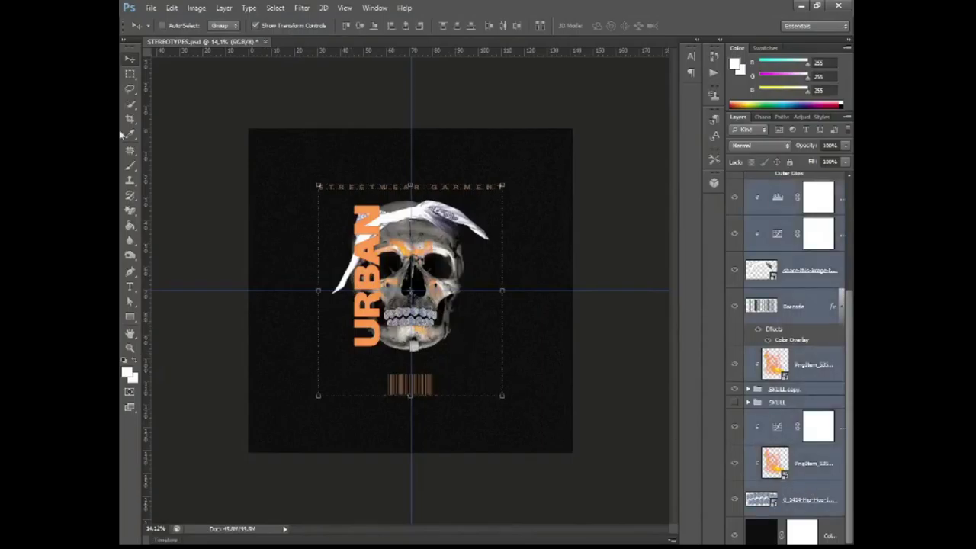
click(130, 74)
key(ctrl+minus)
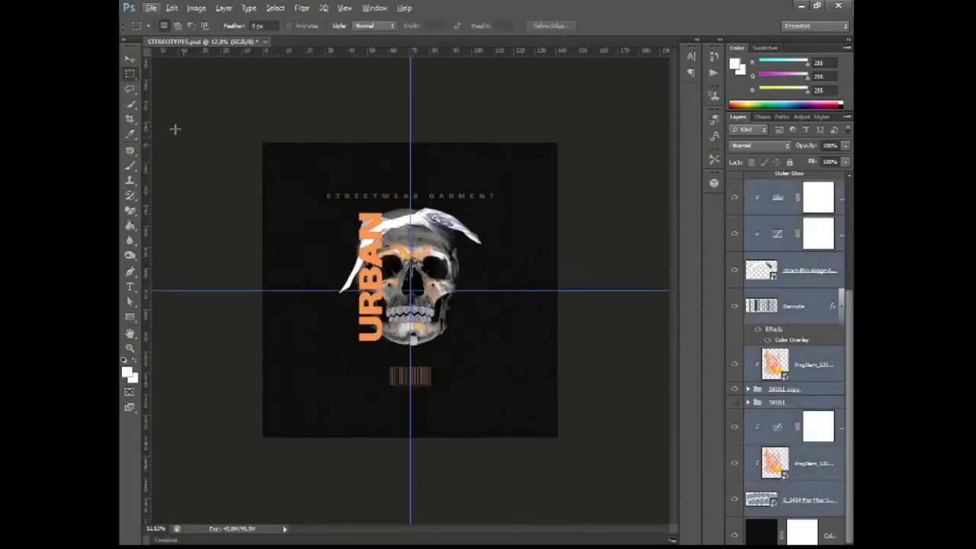
click(130, 60)
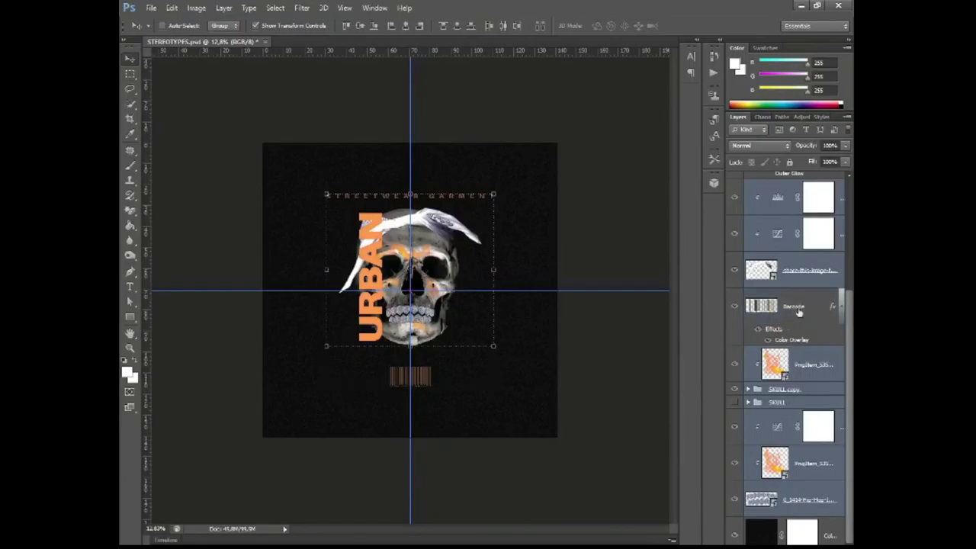
drag(441, 301, 452, 322)
scroll(793, 333, up, 5)
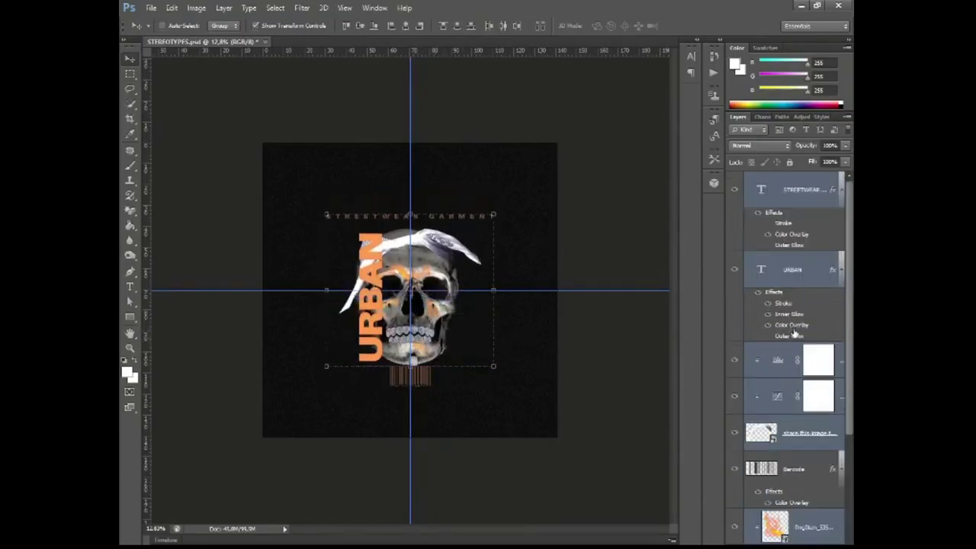
click(815, 465)
drag(431, 387, 423, 398)
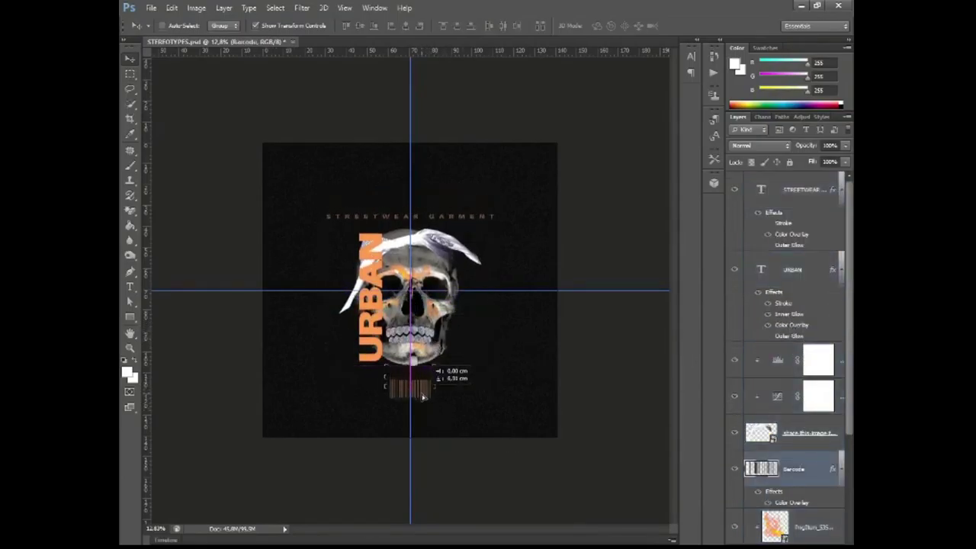
Select all artwork layers from STREETWEAR down and move them up slightly
scroll(808, 457, down, 3)
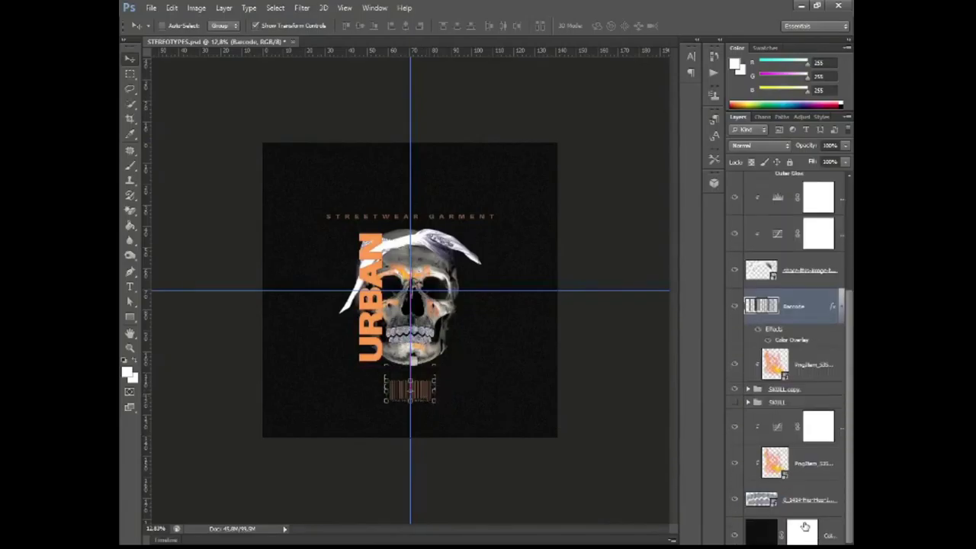
click(810, 503)
scroll(816, 472, up, 3)
shift+click(809, 199)
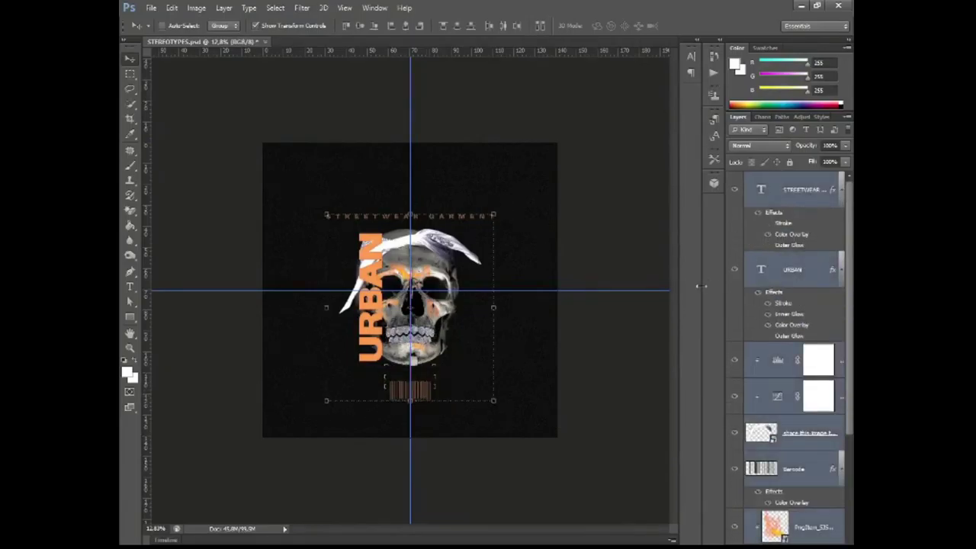
drag(476, 346, 474, 331)
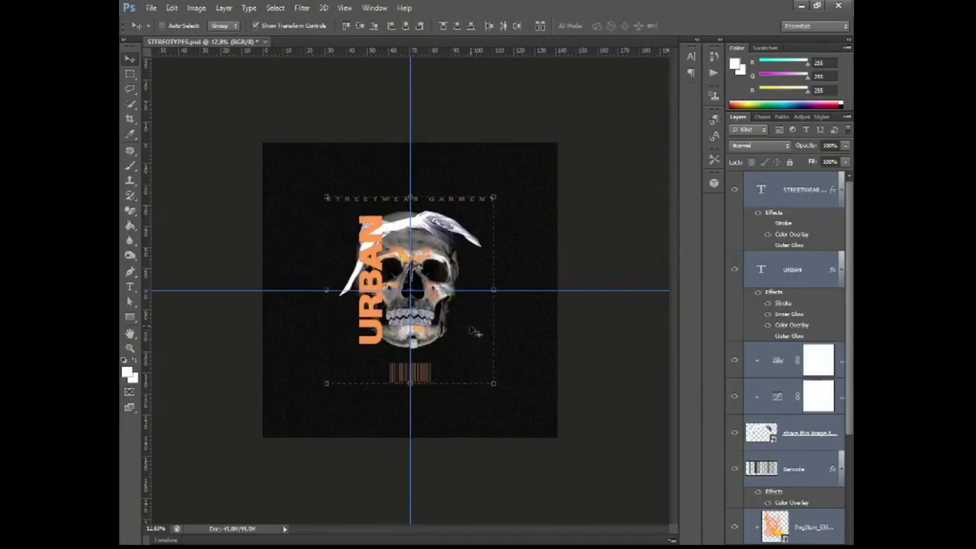
click(130, 74)
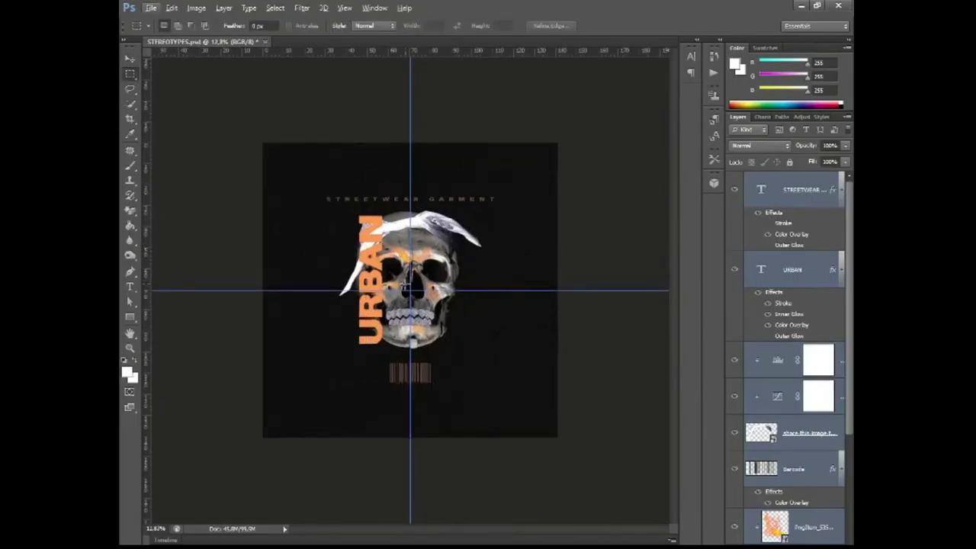
scroll(405, 292, up, 1)
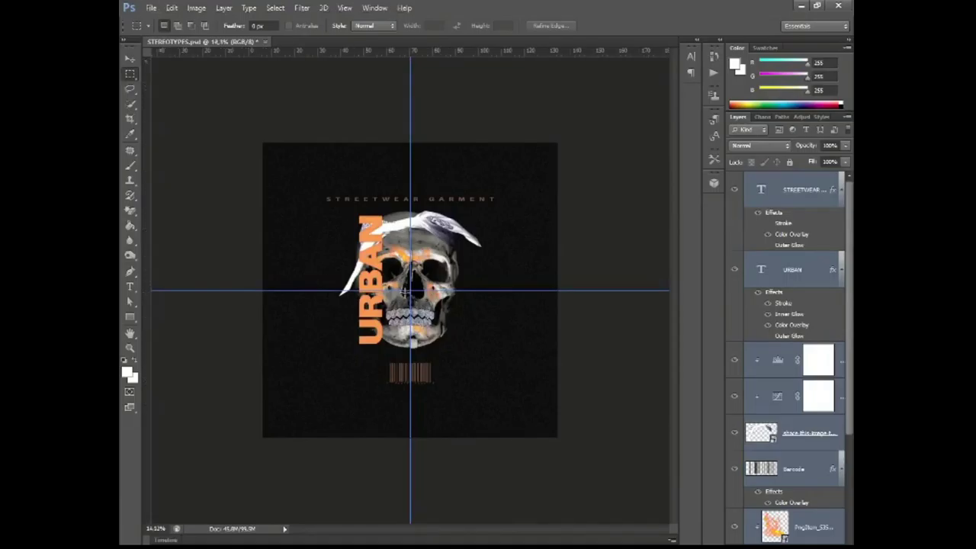
scroll(404, 292, up, 1)
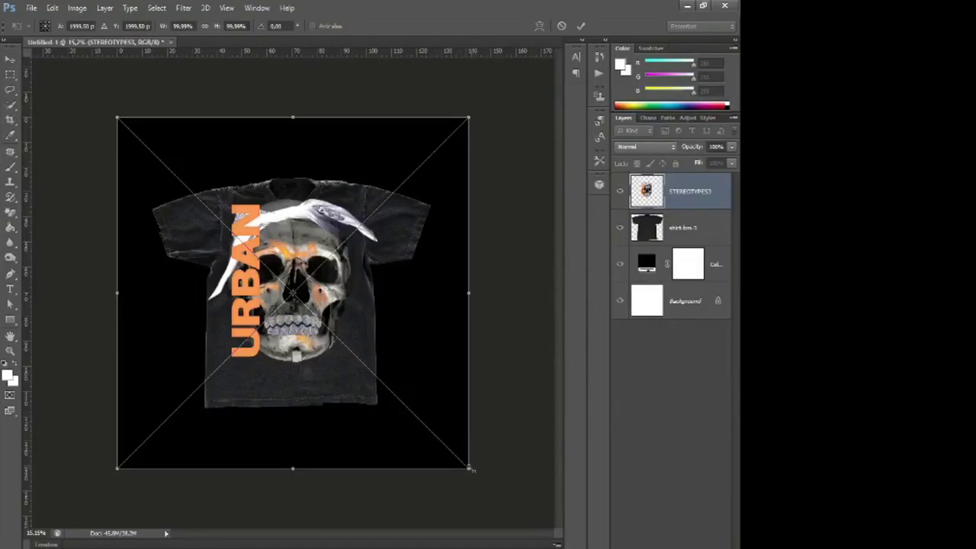
Shrink the STEREOTYPES3 artwork onto the shirt's chest, commit, and move shirt and artwork together
mouse_move(469, 468)
mouse_down()
mouse_move(400, 396)
mouse_move(403, 381)
mouse_up()
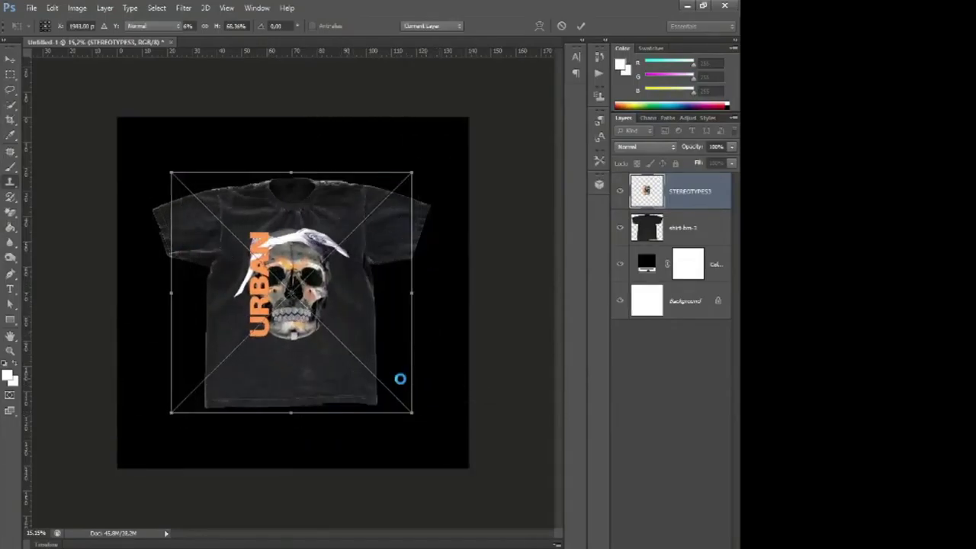
click(681, 228)
key(v)
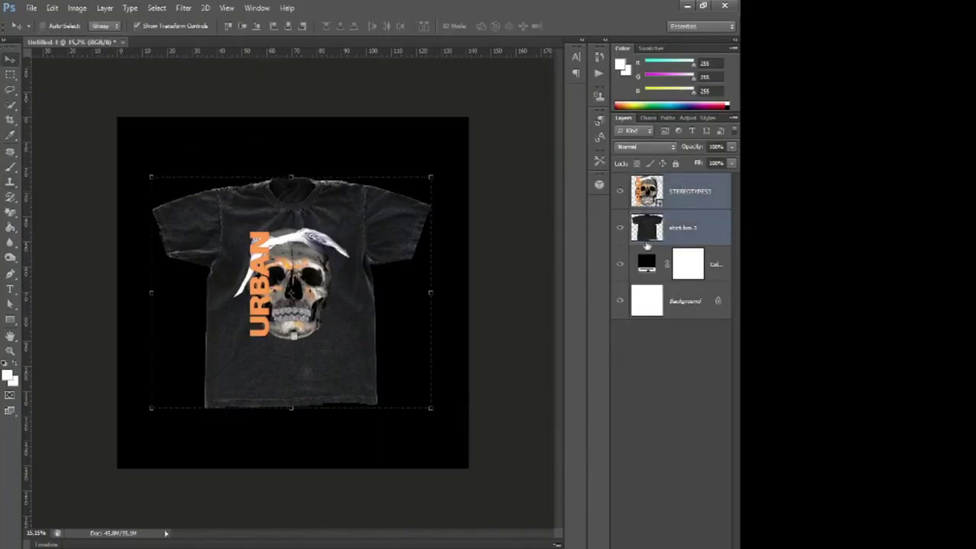
drag(334, 255, 304, 376)
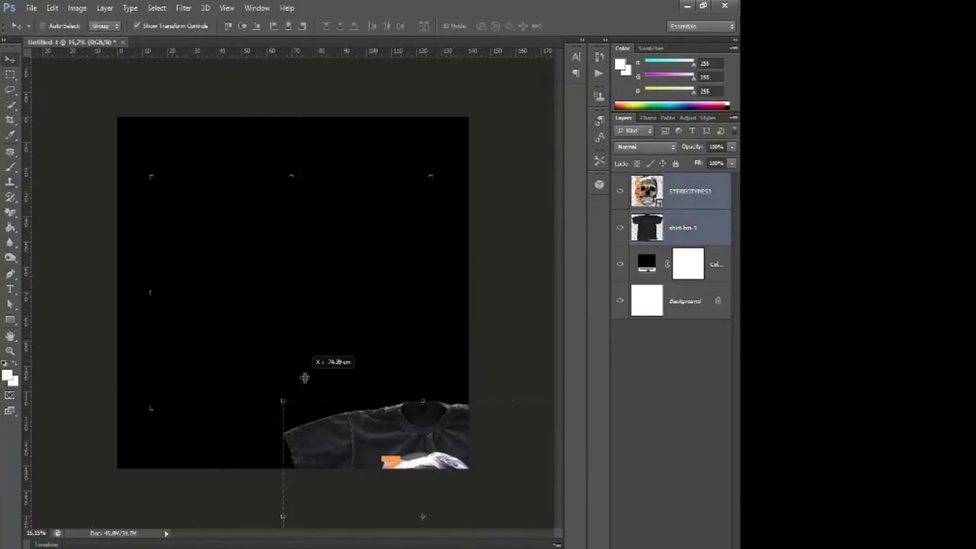
Add vertical and horizontal guides and centre the shirt and artwork on them
drag(304, 376, 293, 376)
mouse_move(350, 53)
mouse_down()
mouse_move(420, 310)
mouse_move(420, 292)
mouse_up()
mouse_move(485, 514)
mouse_down()
mouse_move(368, 352)
mouse_move(356, 292)
mouse_up()
click(682, 187)
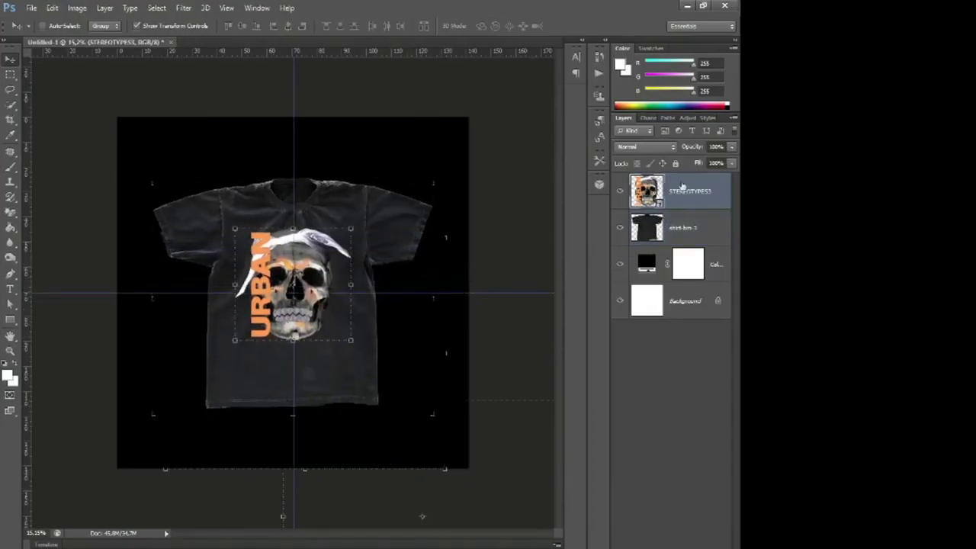
click(656, 147)
Set the STEREOTYPES3 blend mode to Lighten and nudge the skull slightly lower
scroll(656, 147, down, 4)
scroll(656, 147, down, 4)
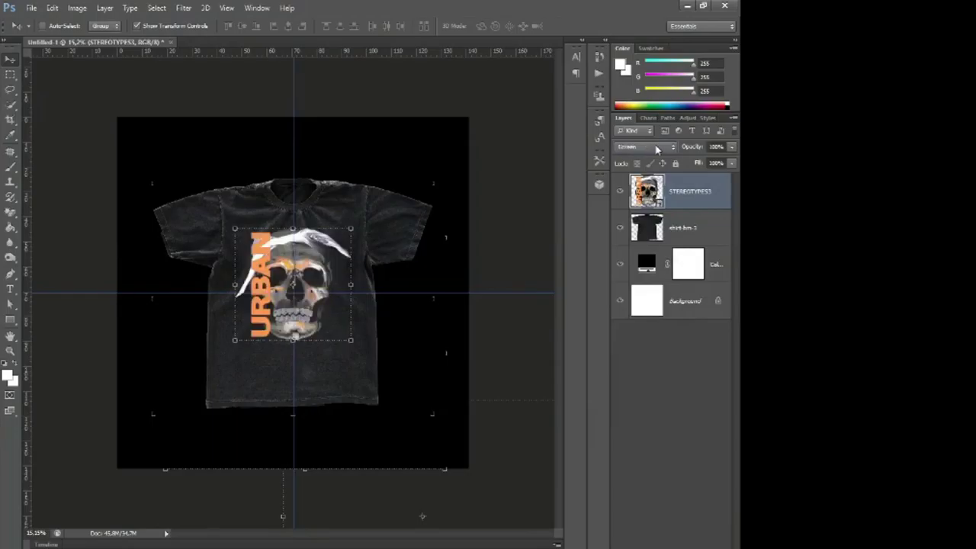
scroll(656, 148, down, 1)
scroll(655, 147, up, 1)
scroll(656, 147, down, 1)
scroll(656, 147, up, 2)
drag(328, 281, 330, 289)
Apply Add Noise to the black Color Fill layer, agreeing to rasterize it
key(m)
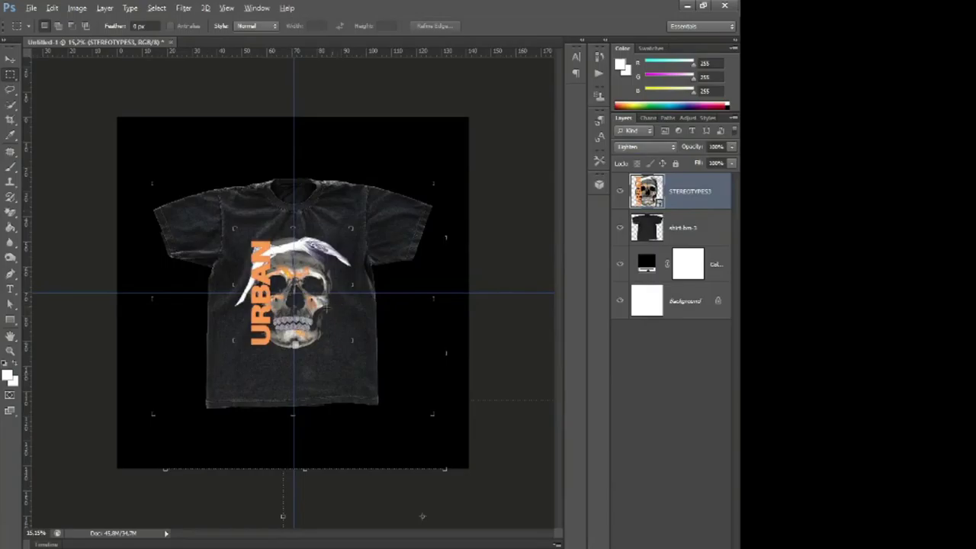
key(ctrl+minus)
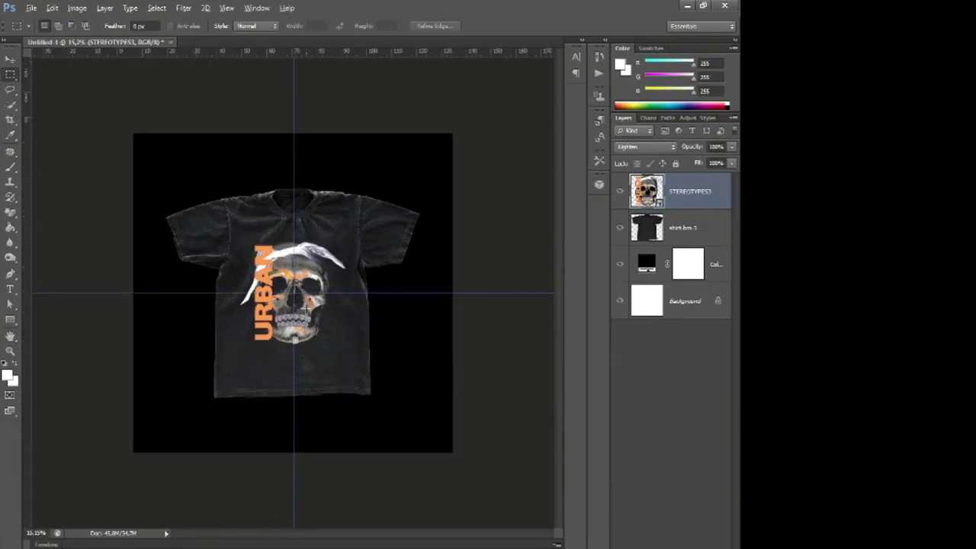
key(ctrl+plus)
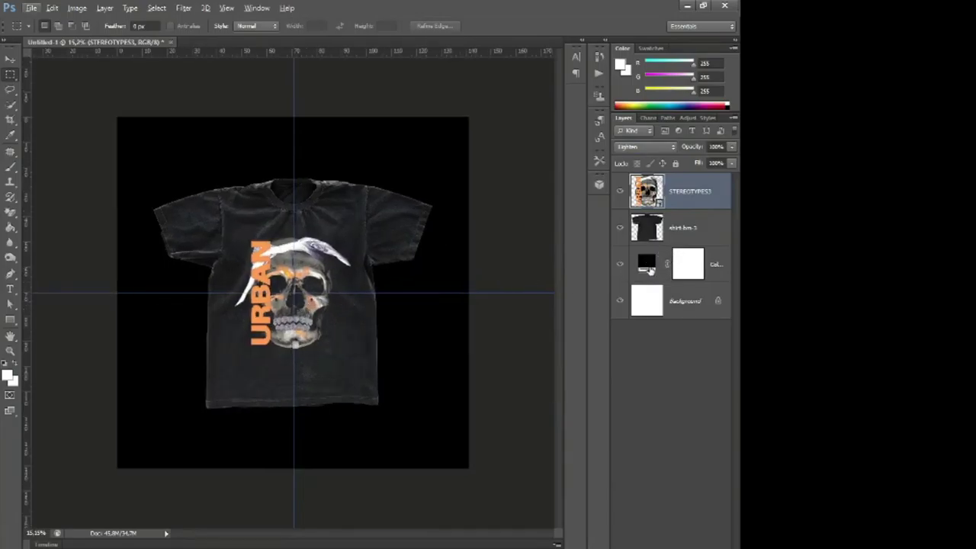
click(648, 267)
click(184, 8)
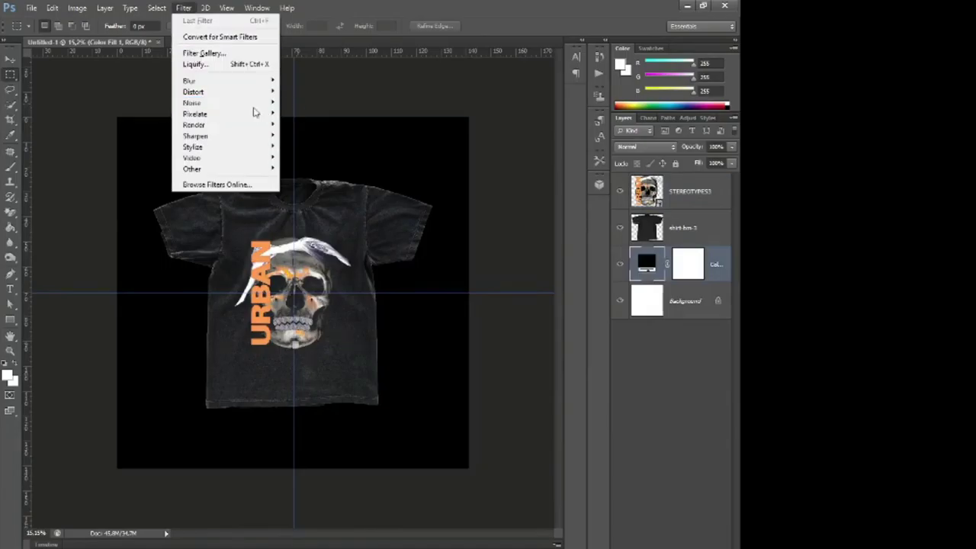
click(312, 101)
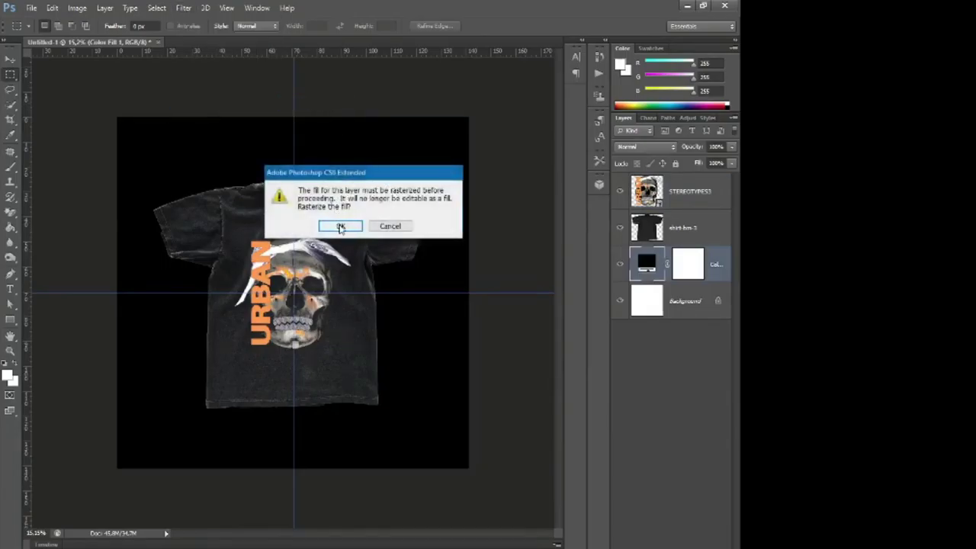
click(341, 227)
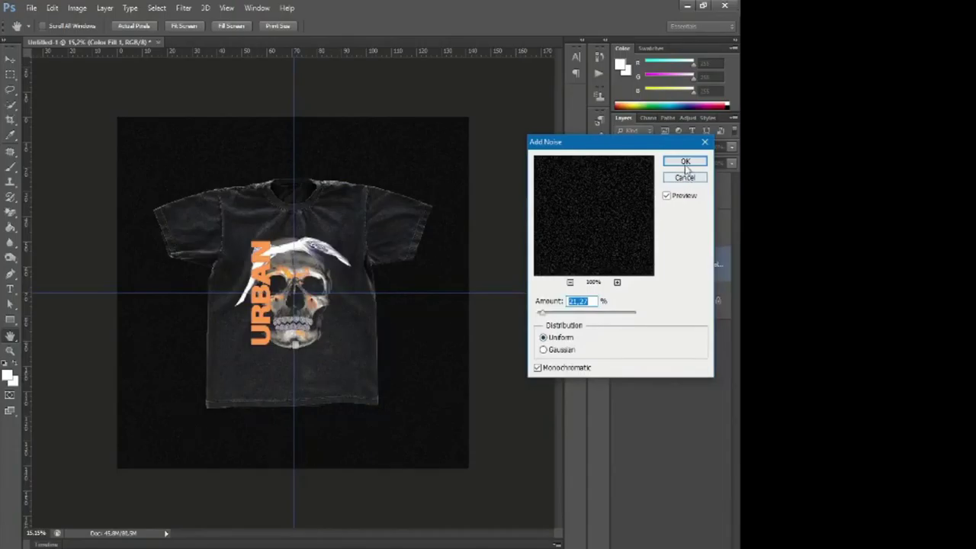